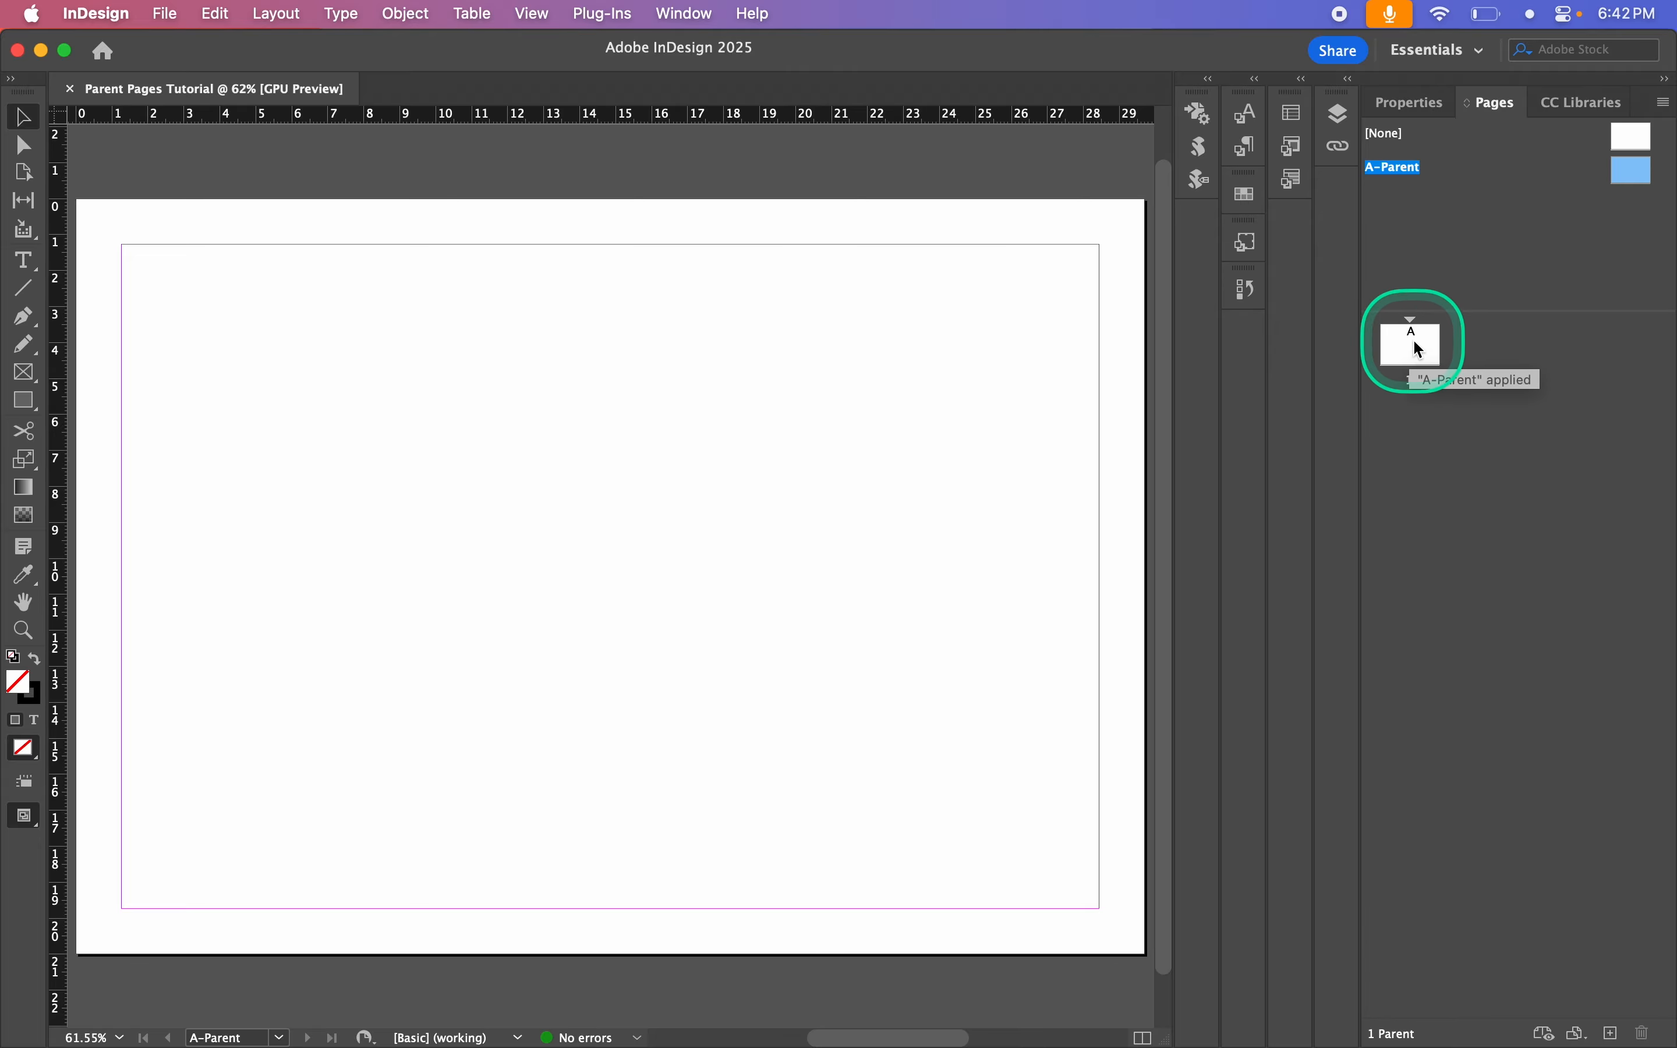
key("fn")
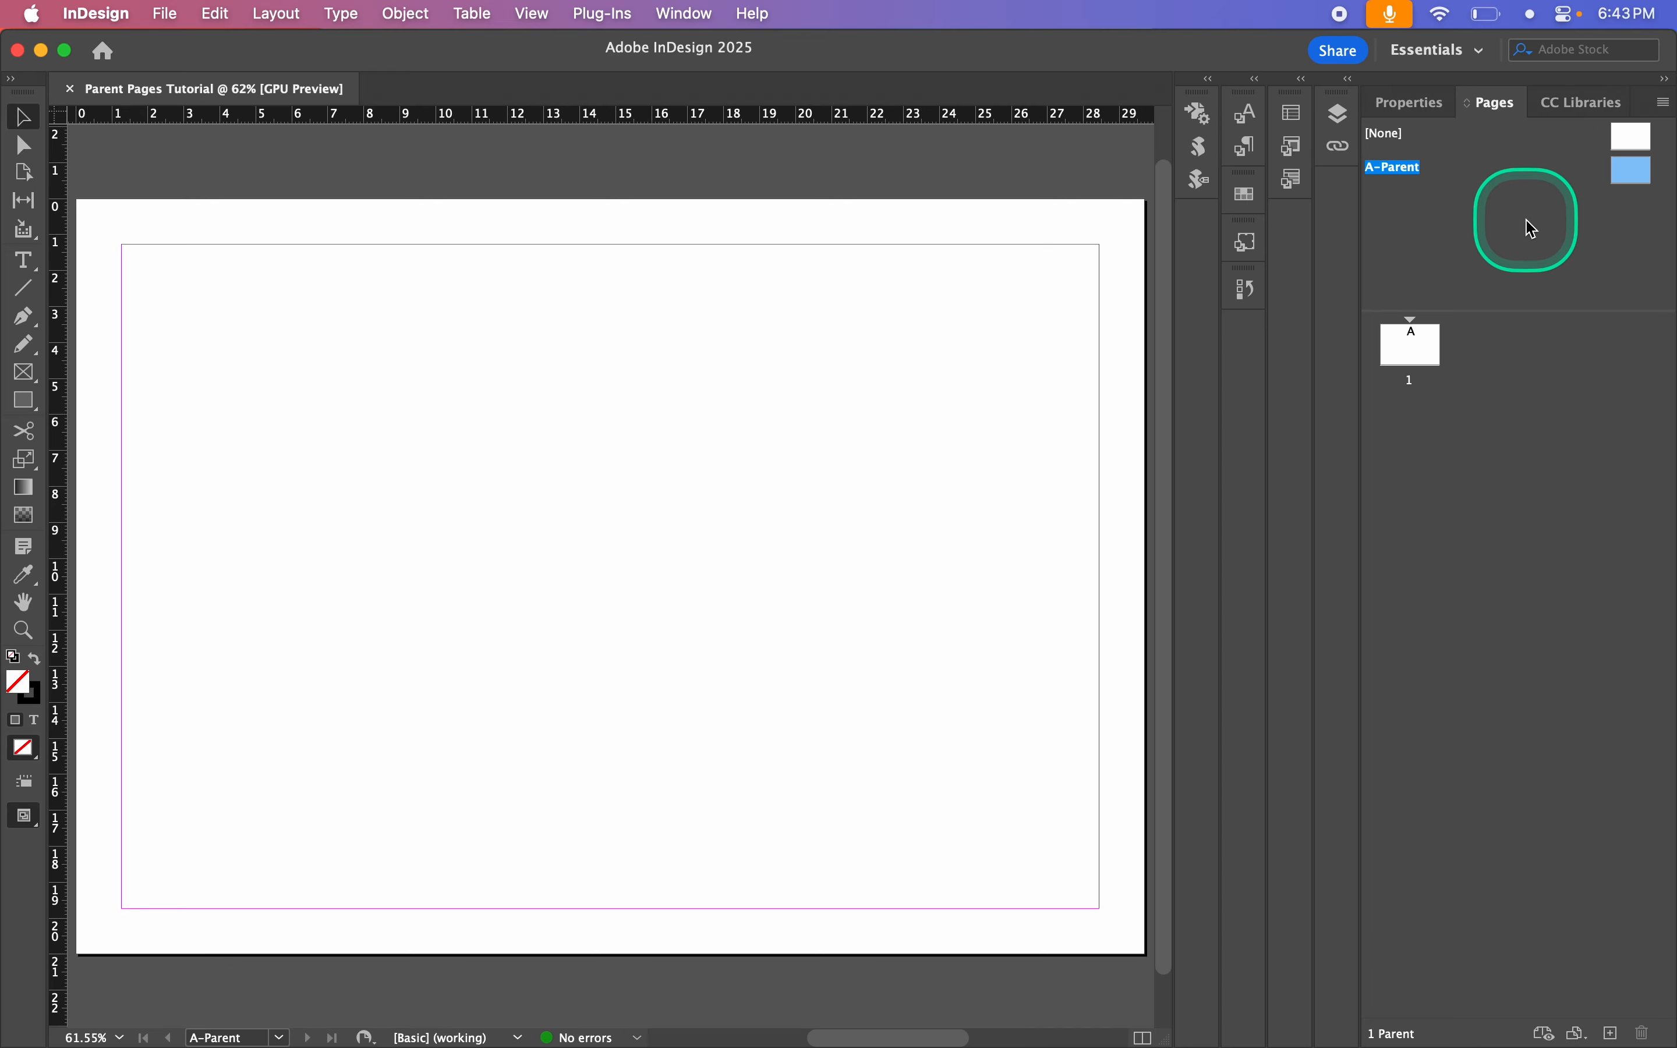
left_click(1407, 355, "ctrl")
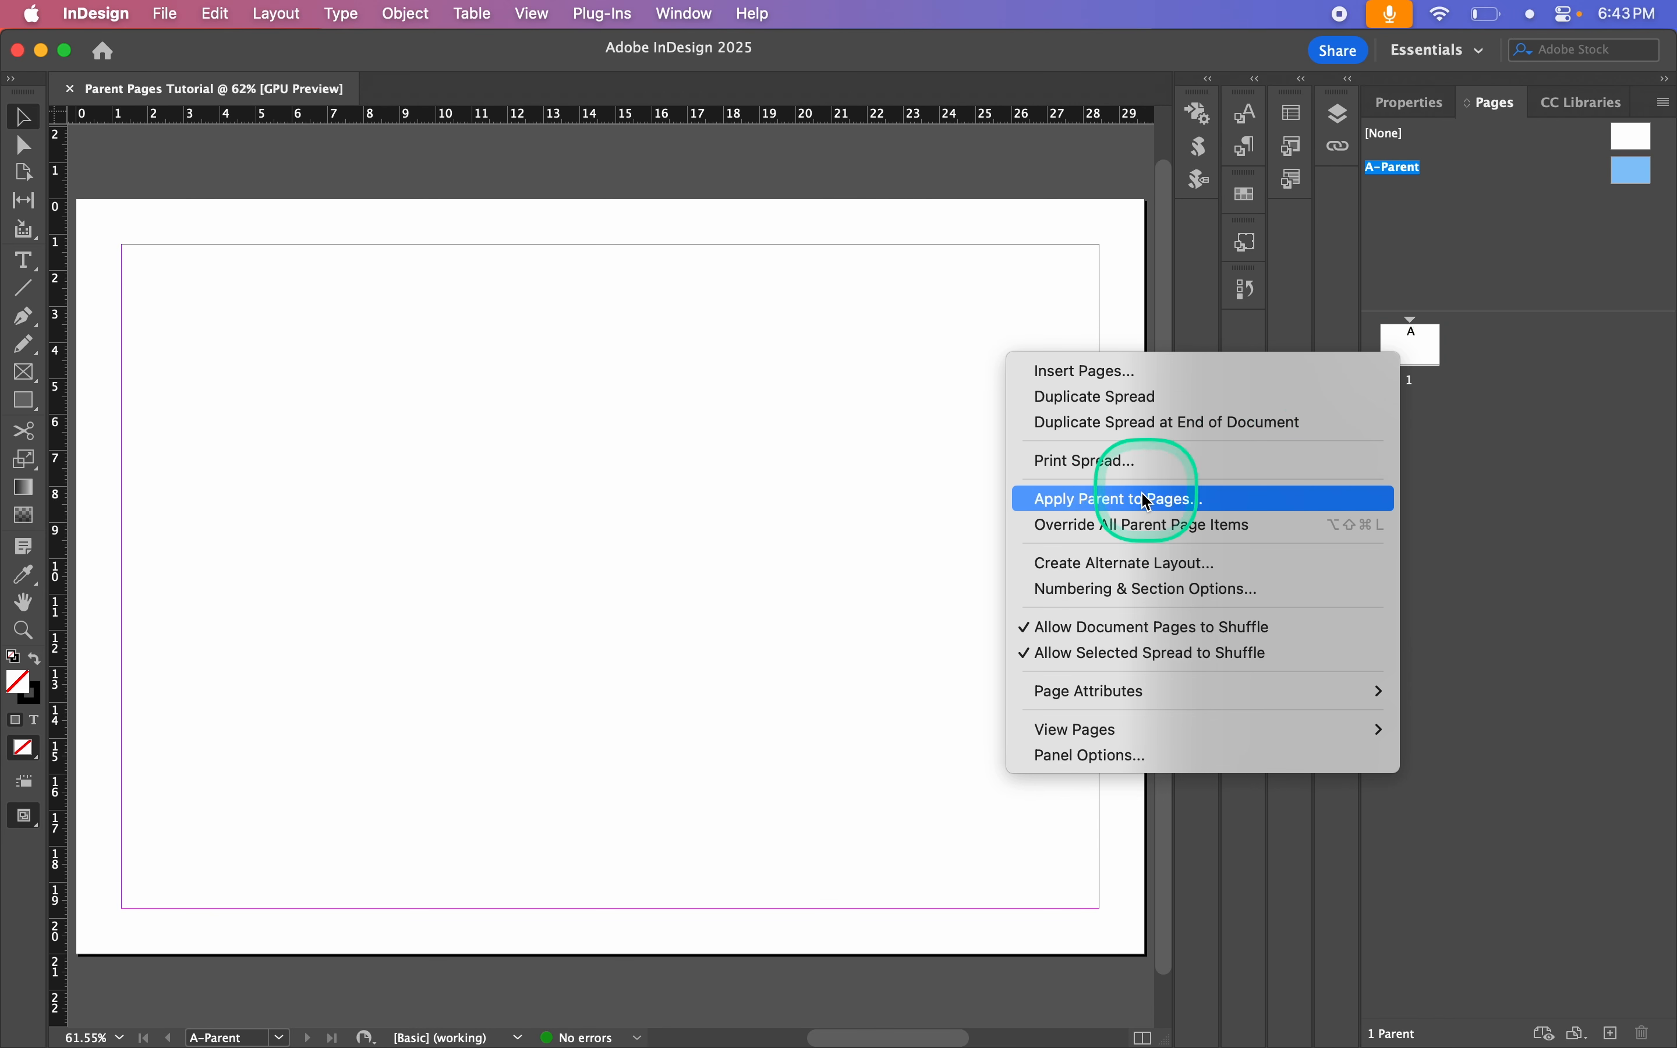
left_click(1120, 507)
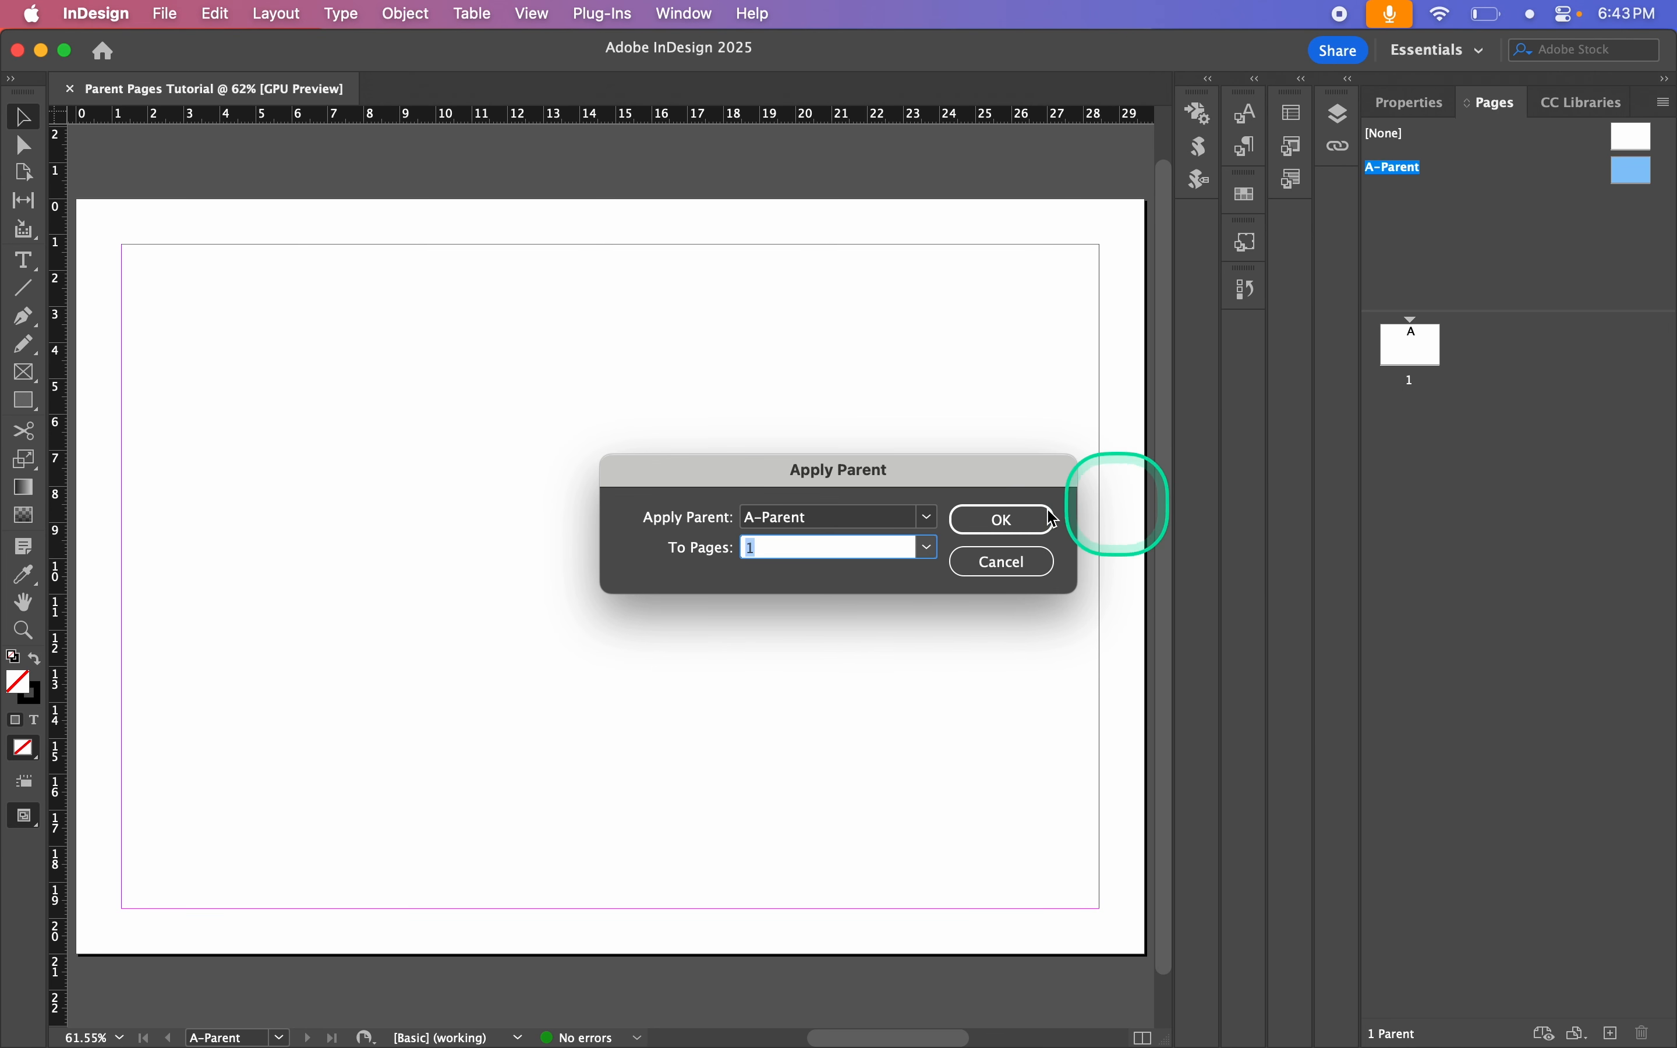
left_click(1005, 561)
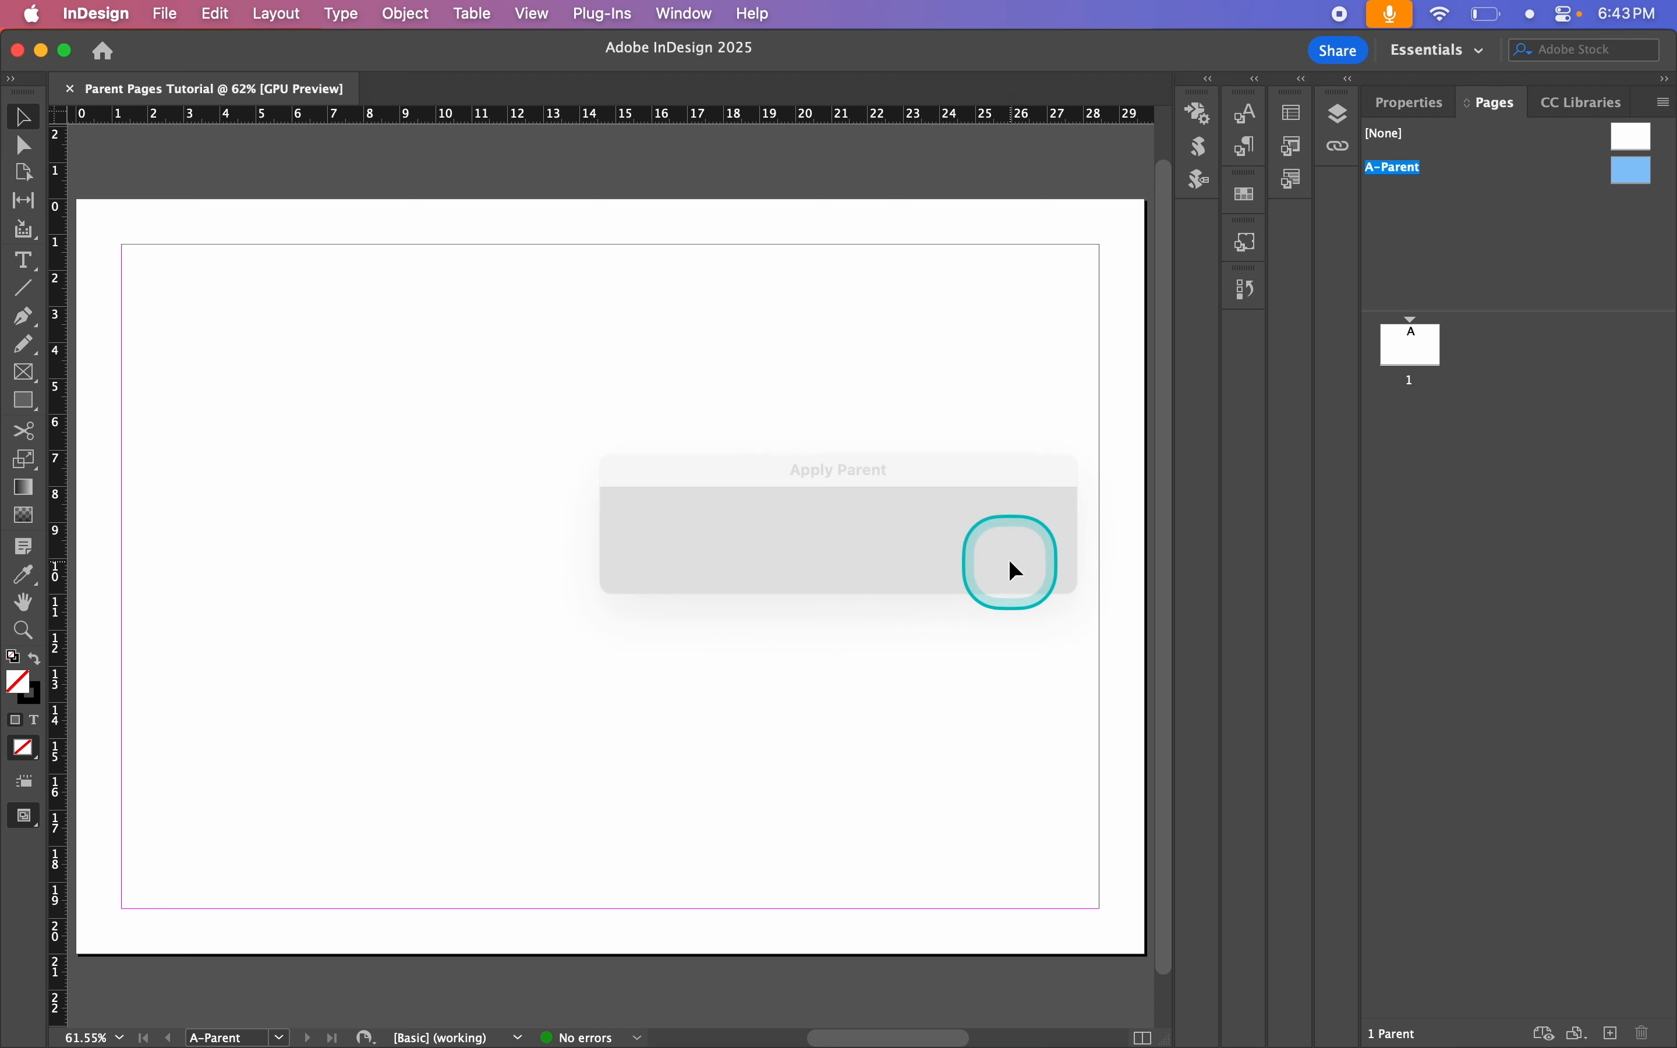
Step: Apply A-Parent to page 1, and replace it with the [None] parent
left_click_drag(1634, 170, 1553, 188)
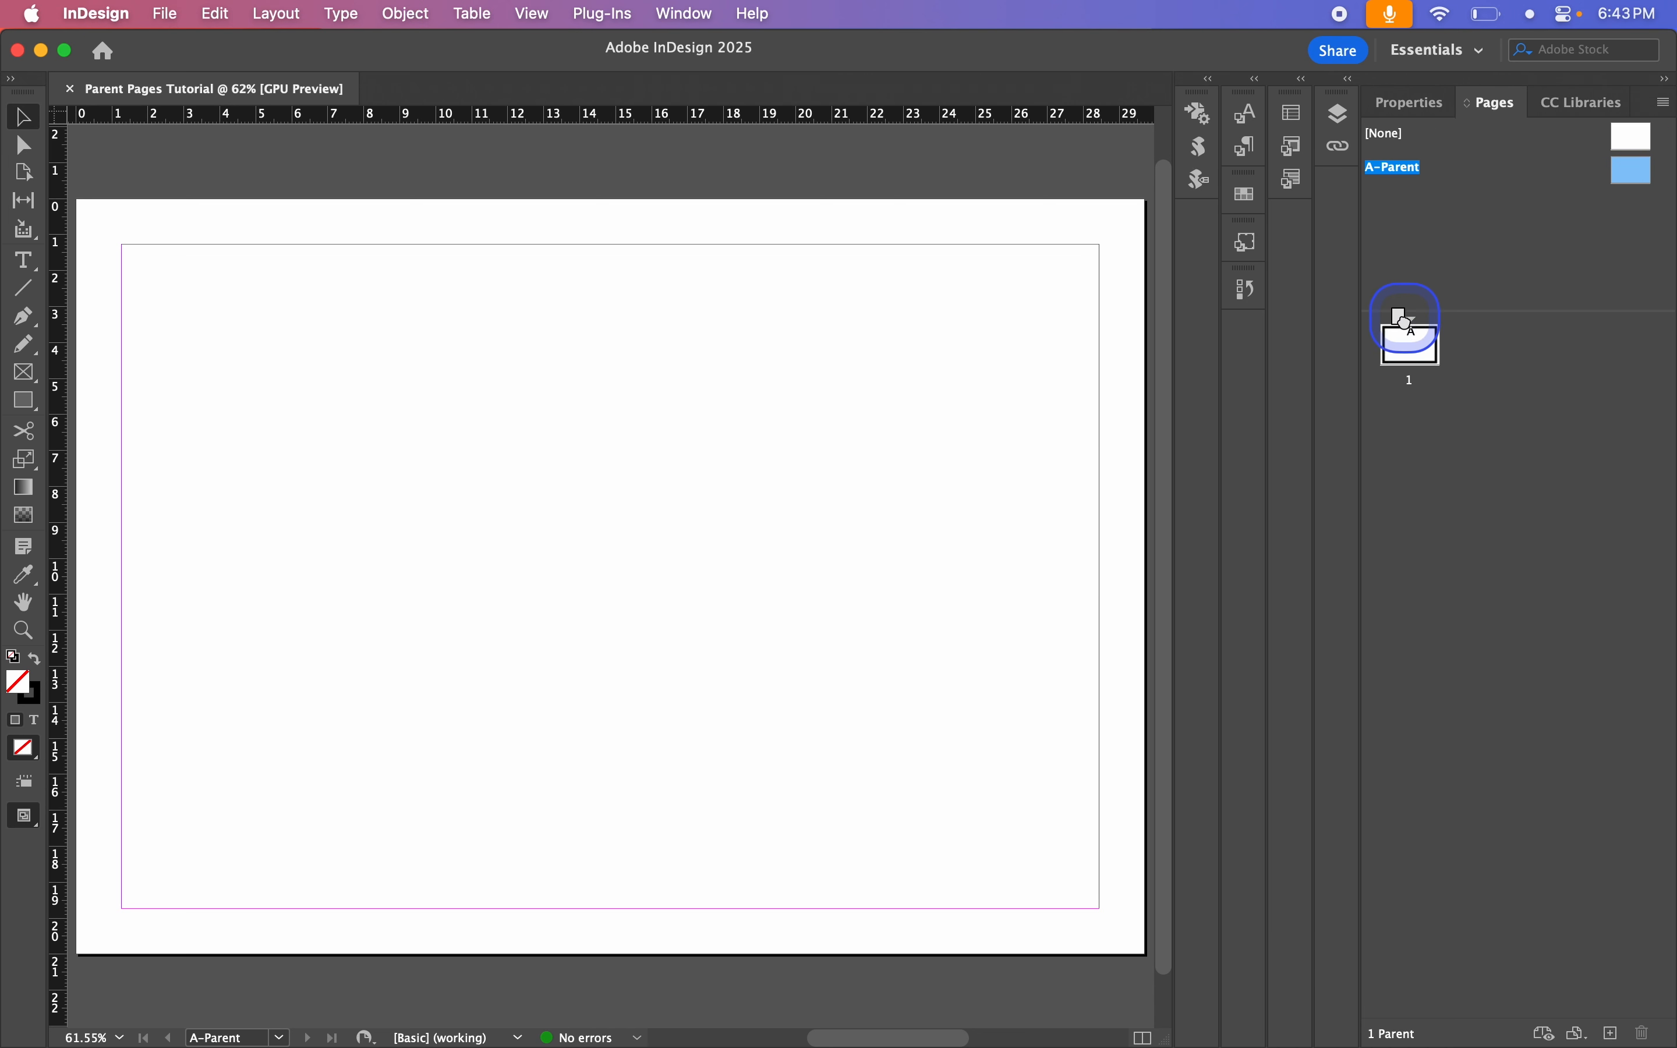
left_click_drag(1398, 355, 1404, 354)
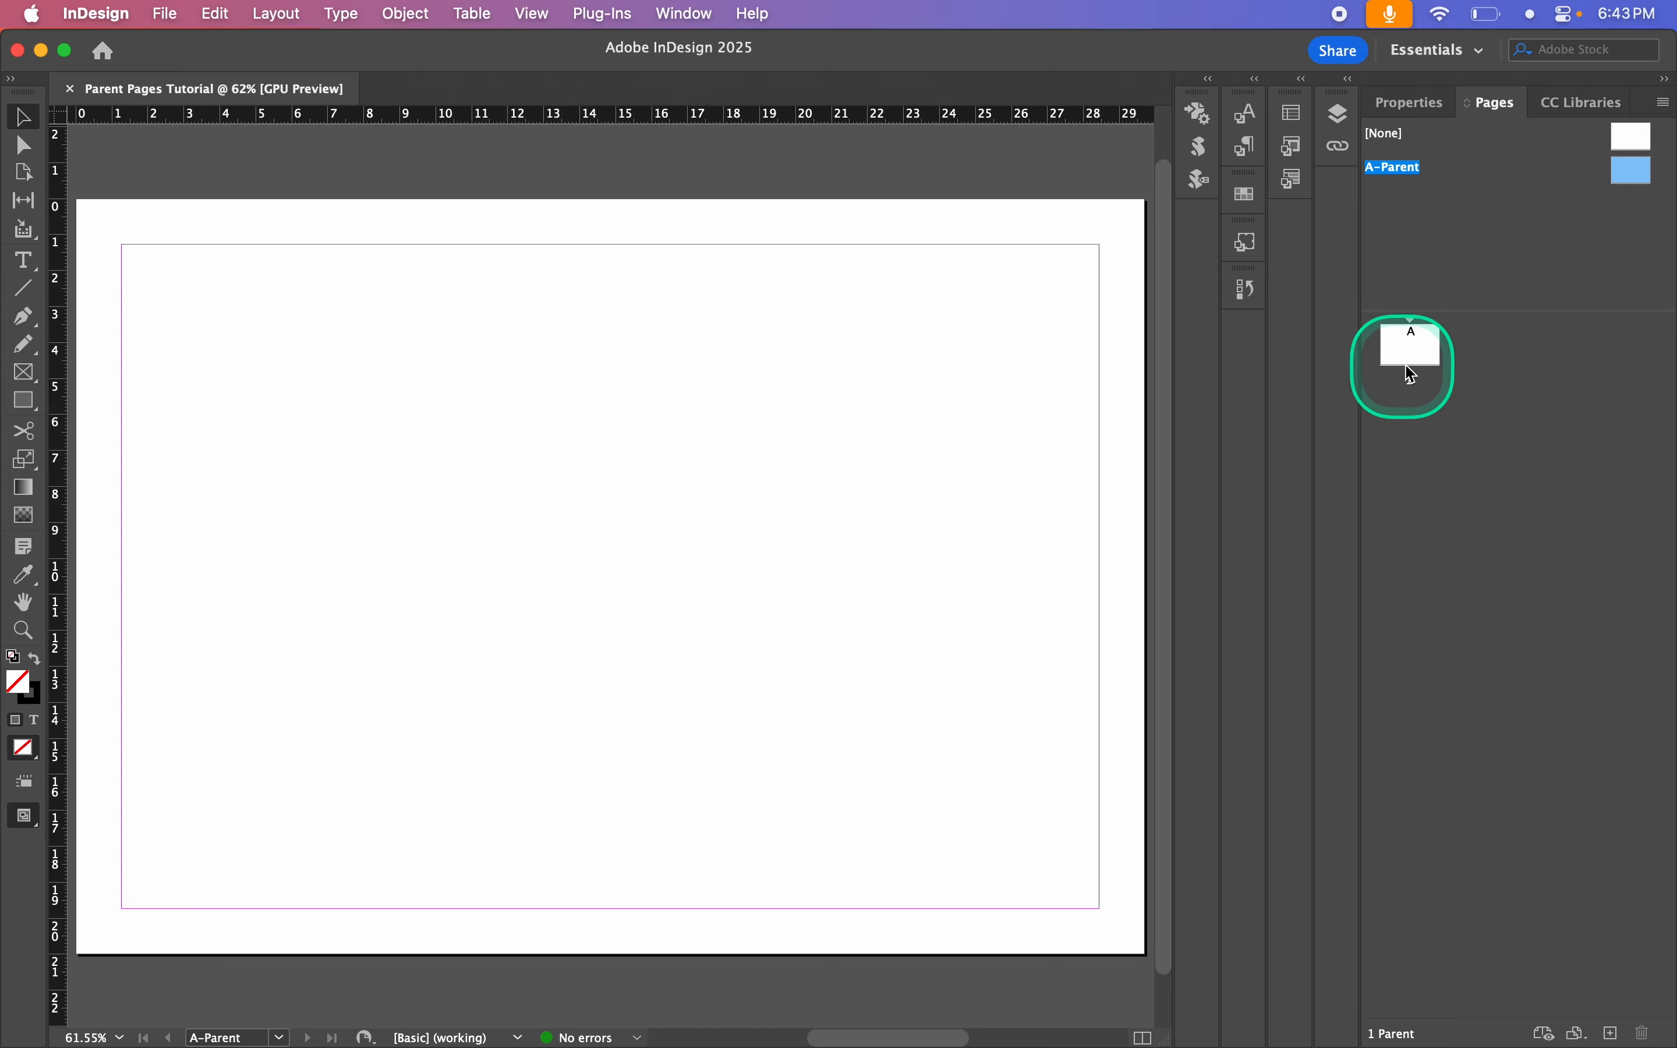
left_click_drag(1648, 142, 1597, 135)
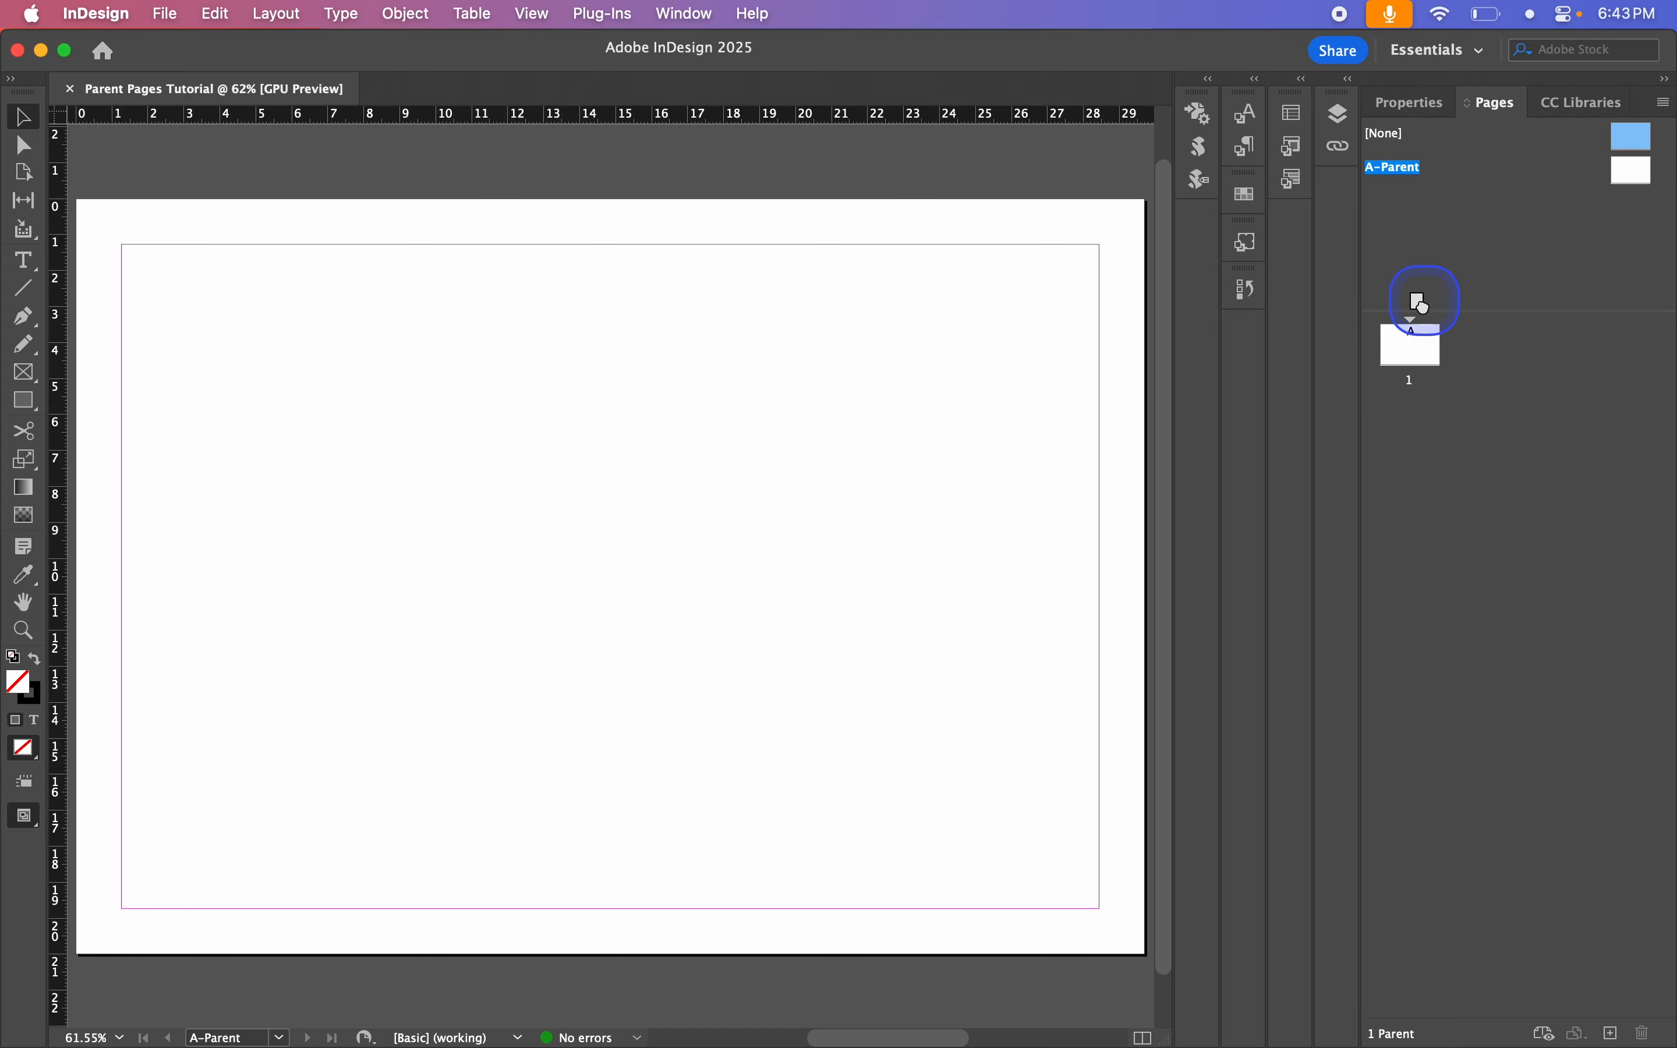
left_click_drag(1405, 353, 1407, 353)
key("fn")
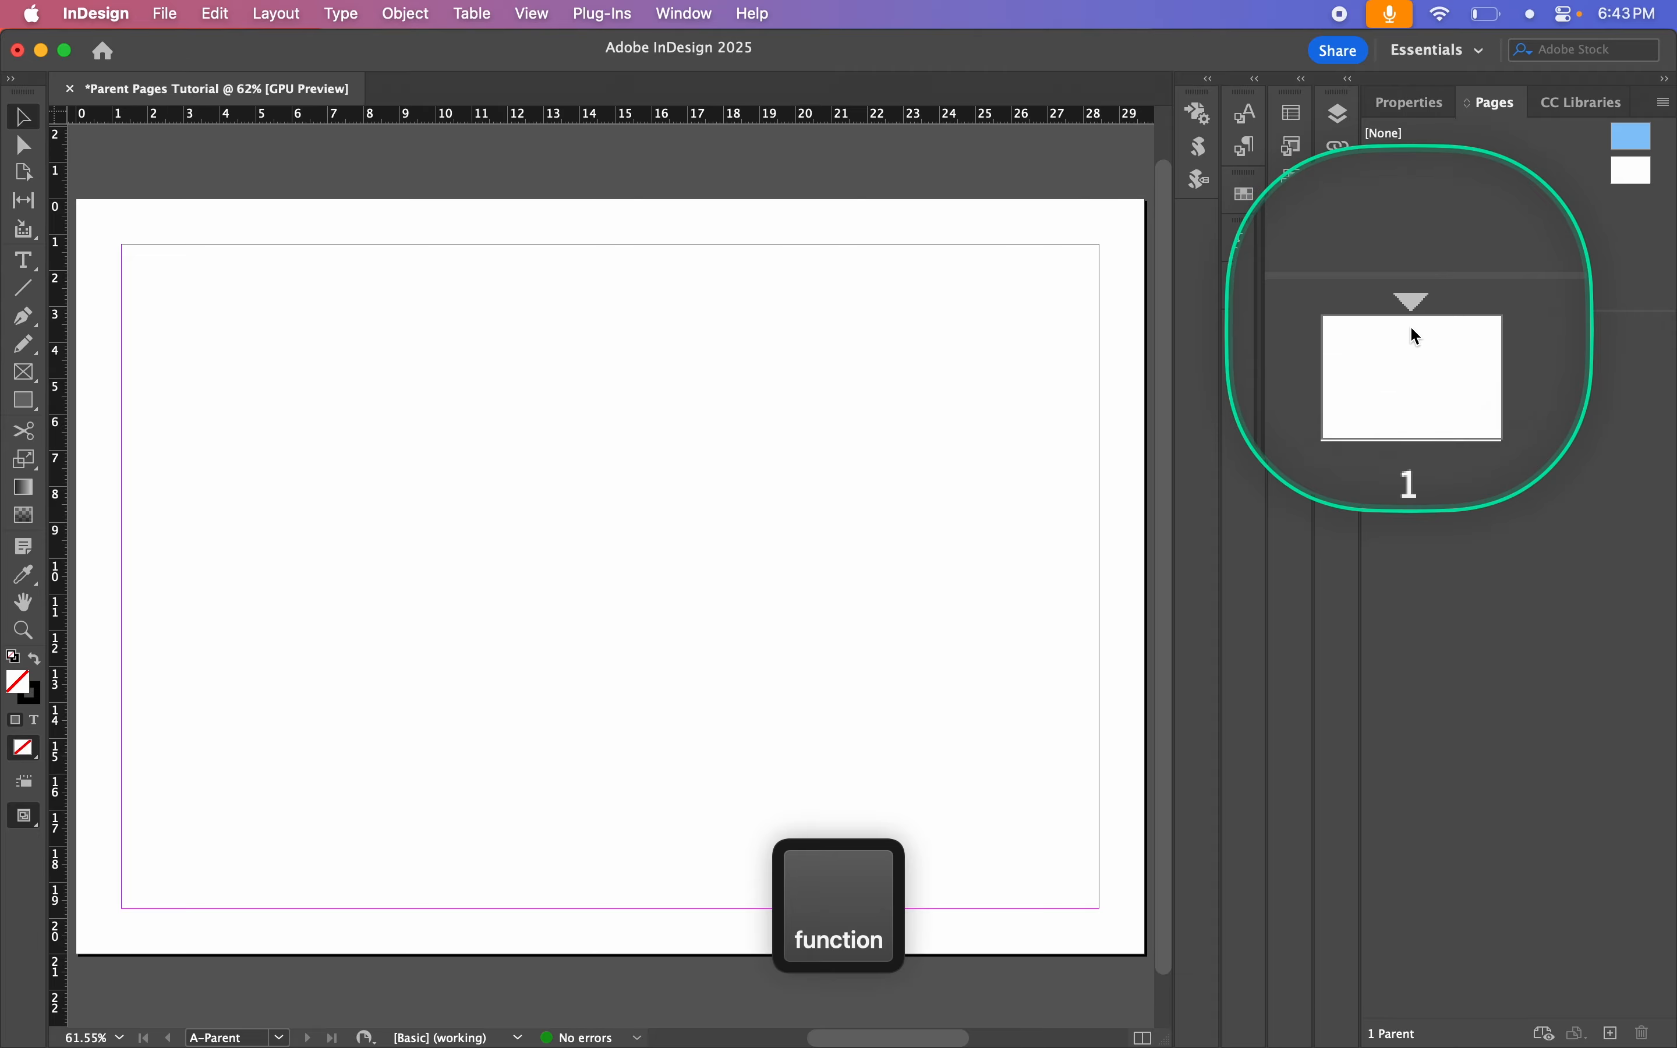
Step: Assign A-Parent to page 1 again
left_click(1627, 169)
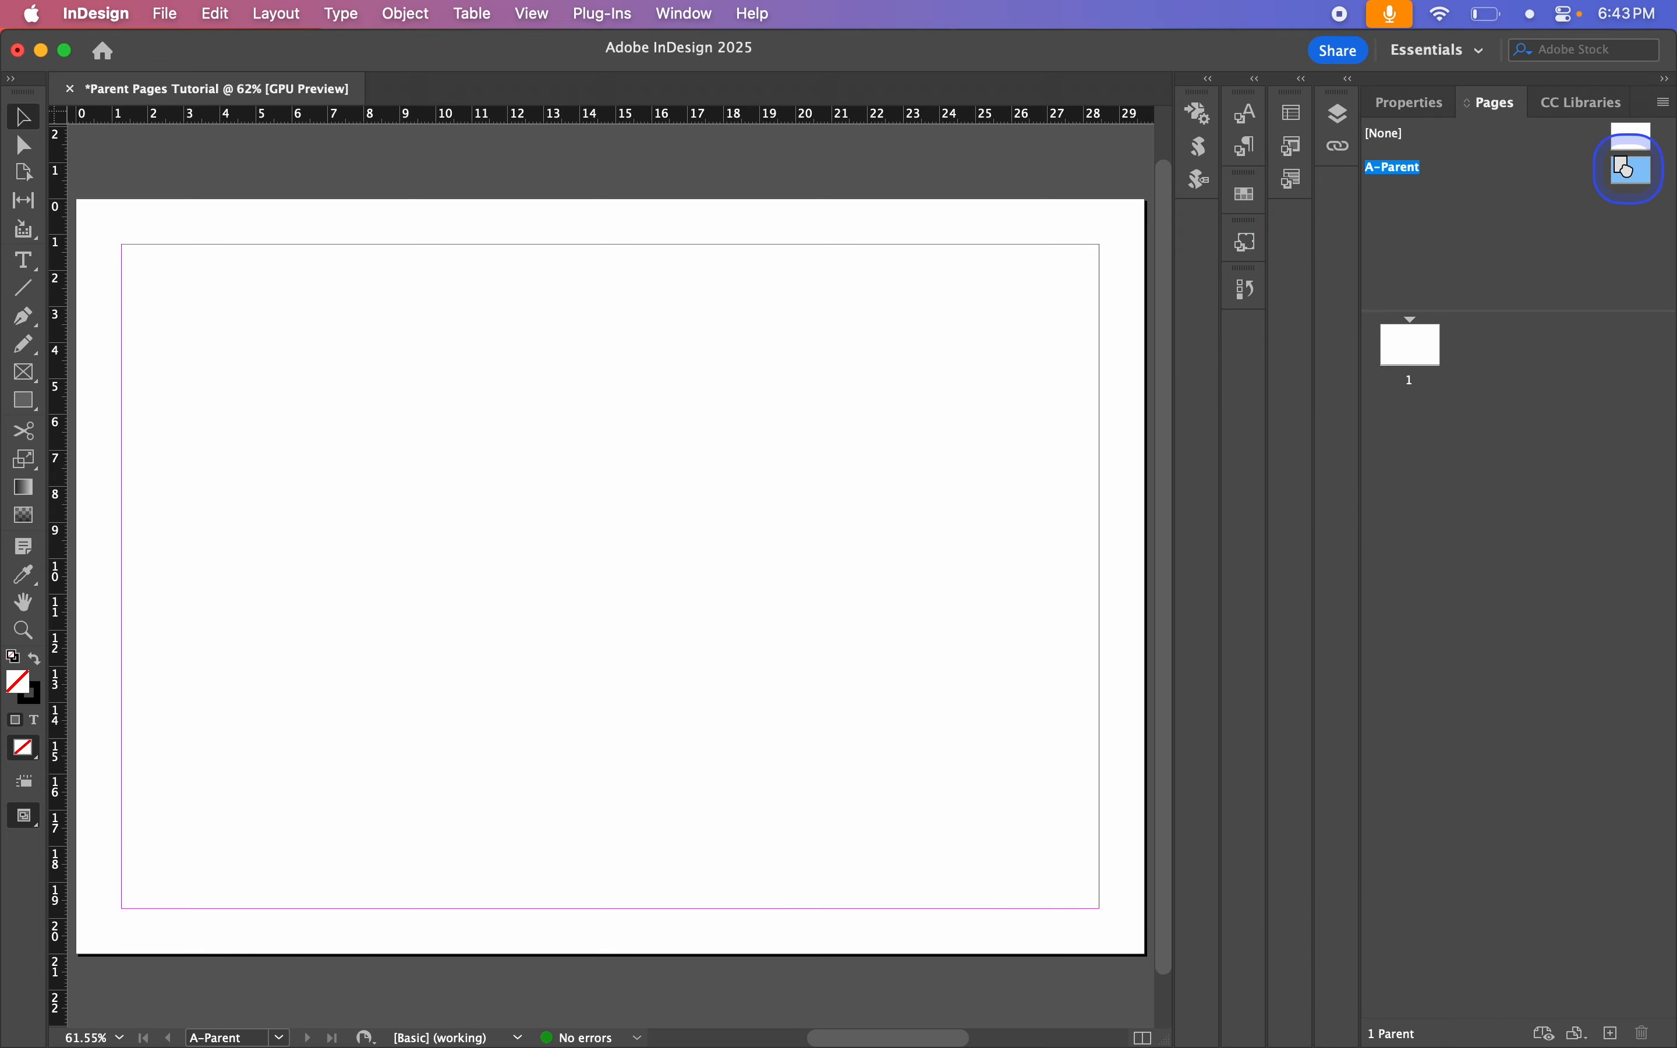
left_click_drag(1415, 352, 1411, 336)
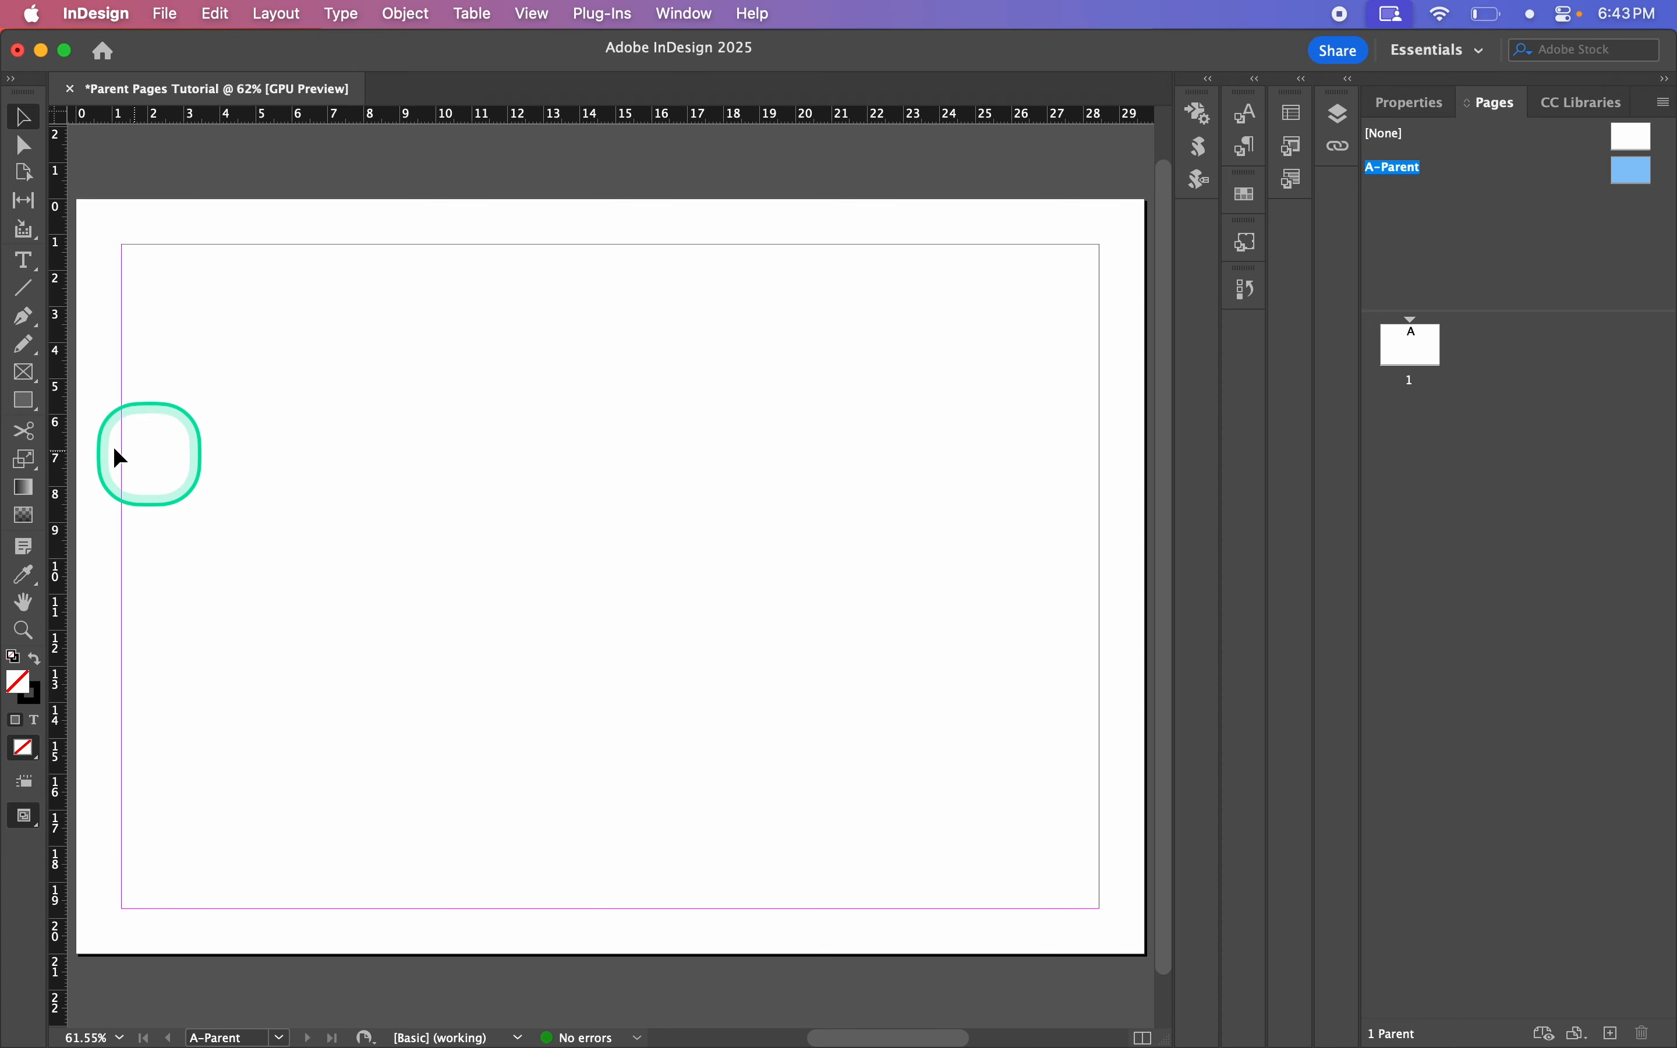
Step: Draw an unfilled rectangle in the upper-left area of the A-Parent page, and open page 1
left_click(22, 401)
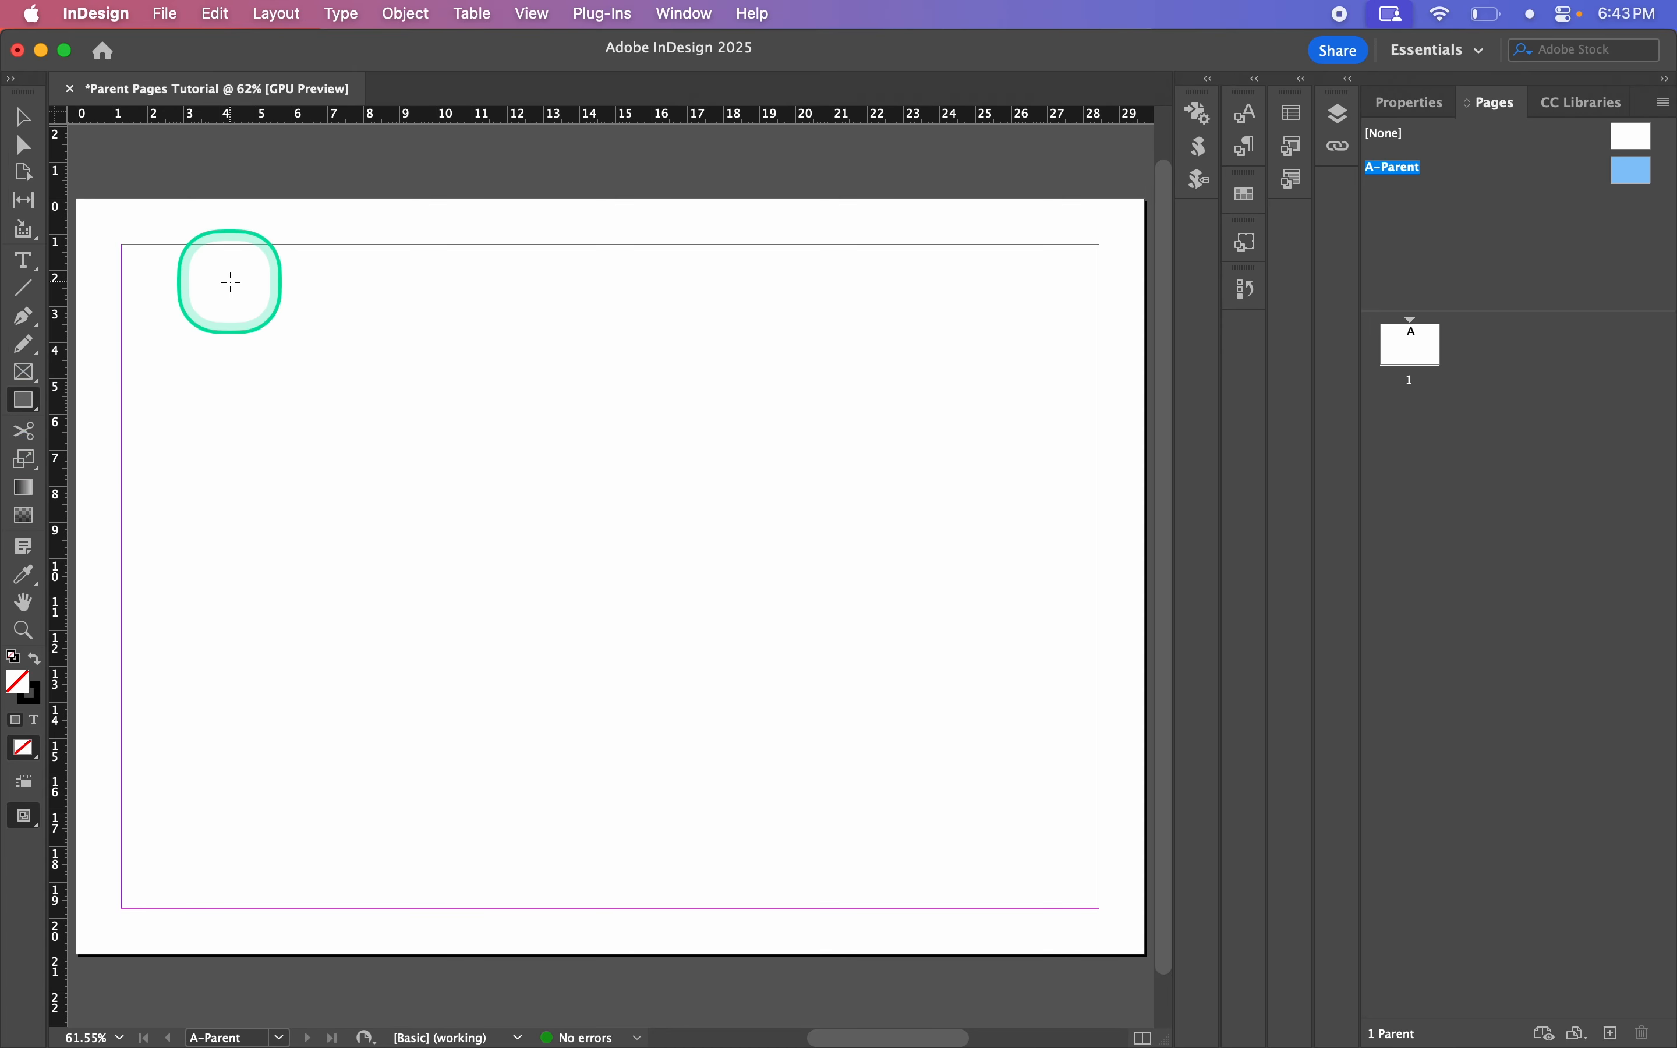
left_click_drag(134, 255, 700, 615)
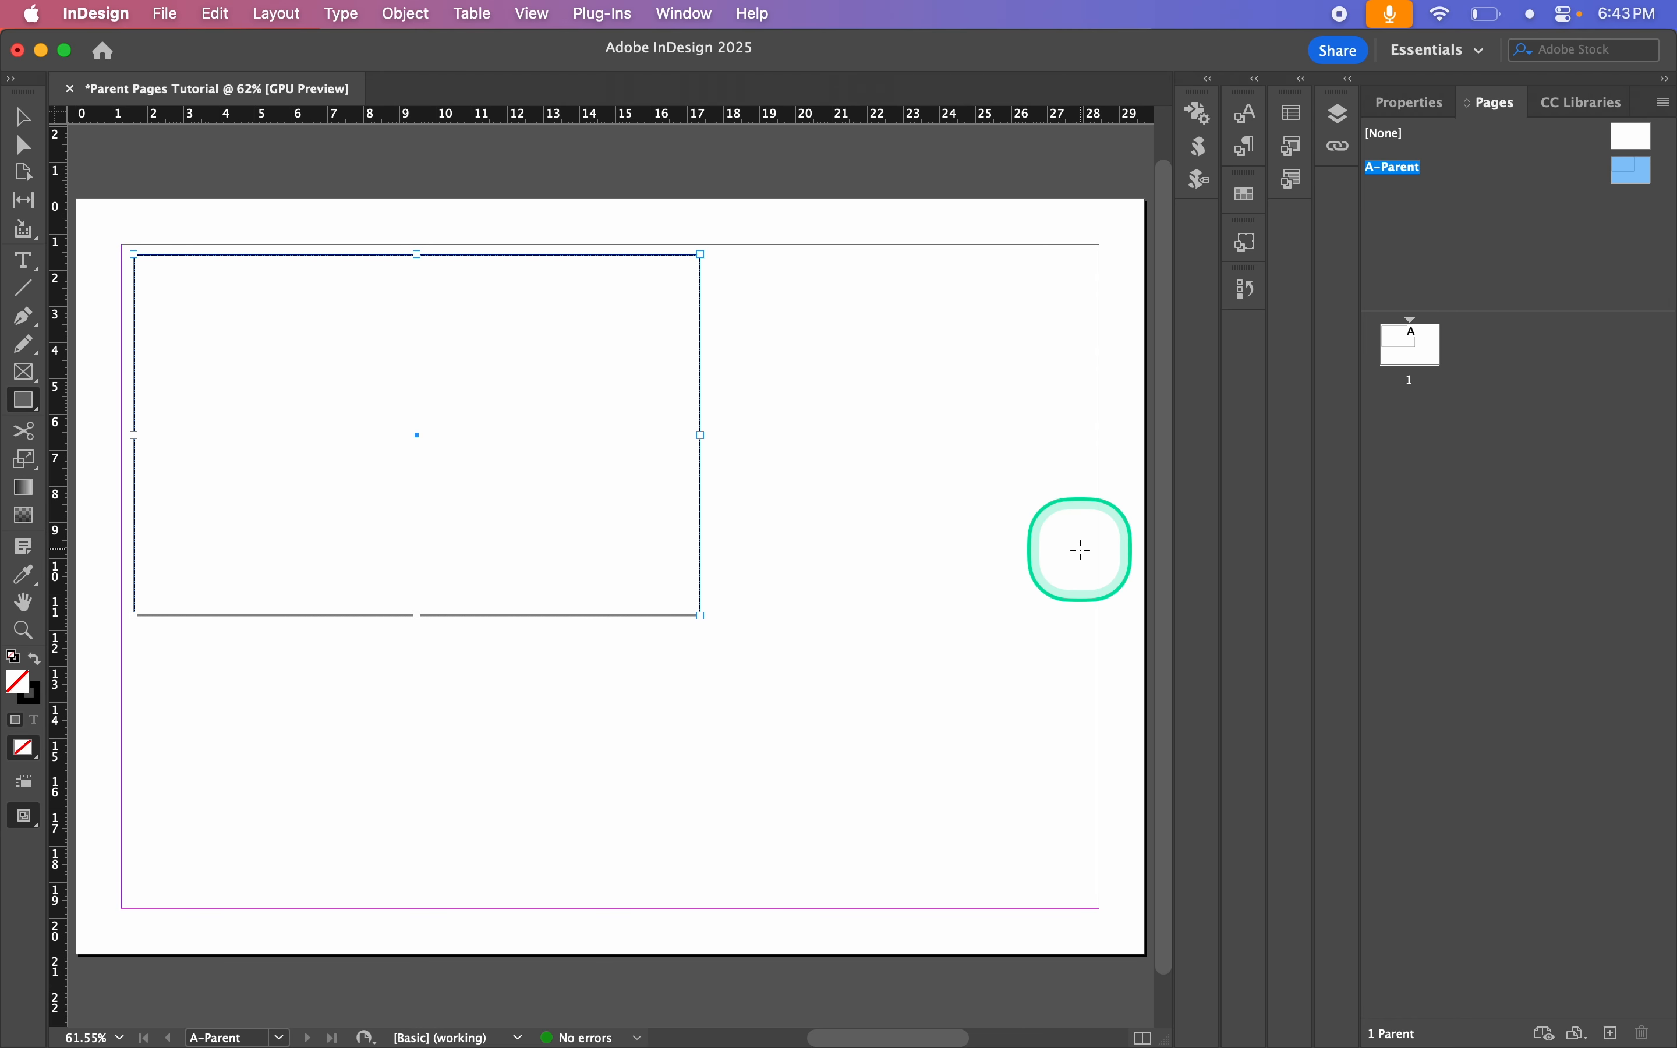
double_click(1411, 340)
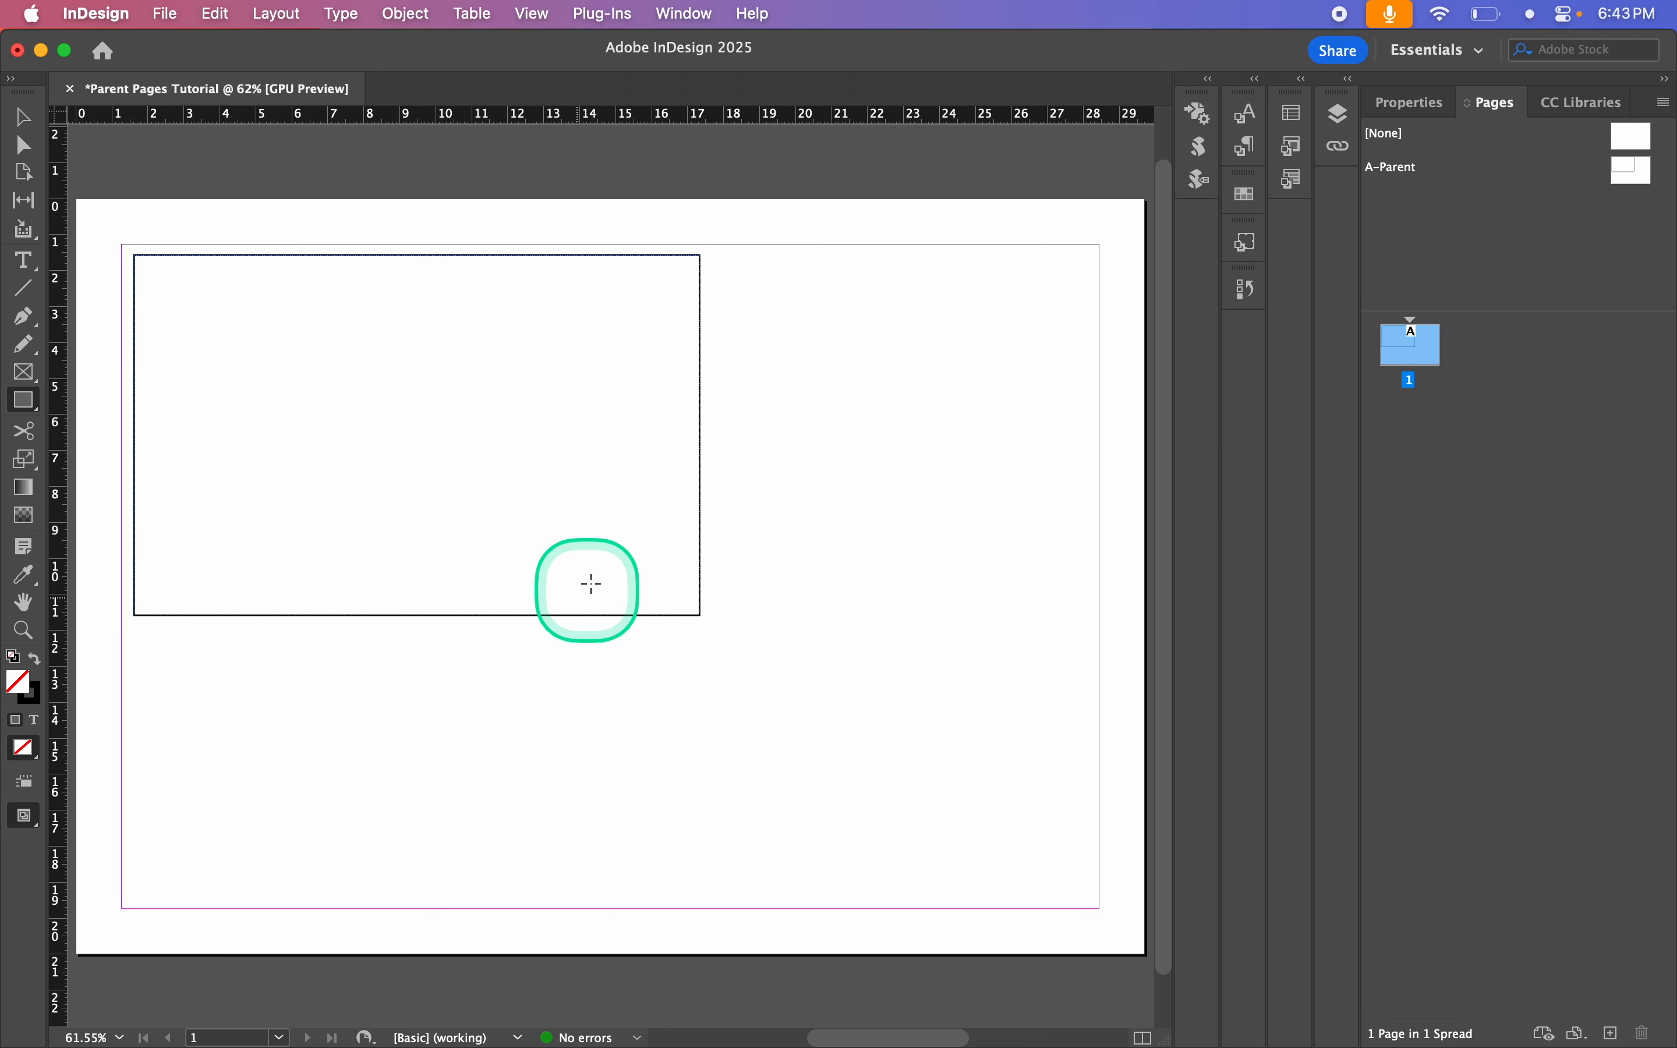
Step: Try to move the rectangle inherited from A-Parent on page 1
left_click(24, 120)
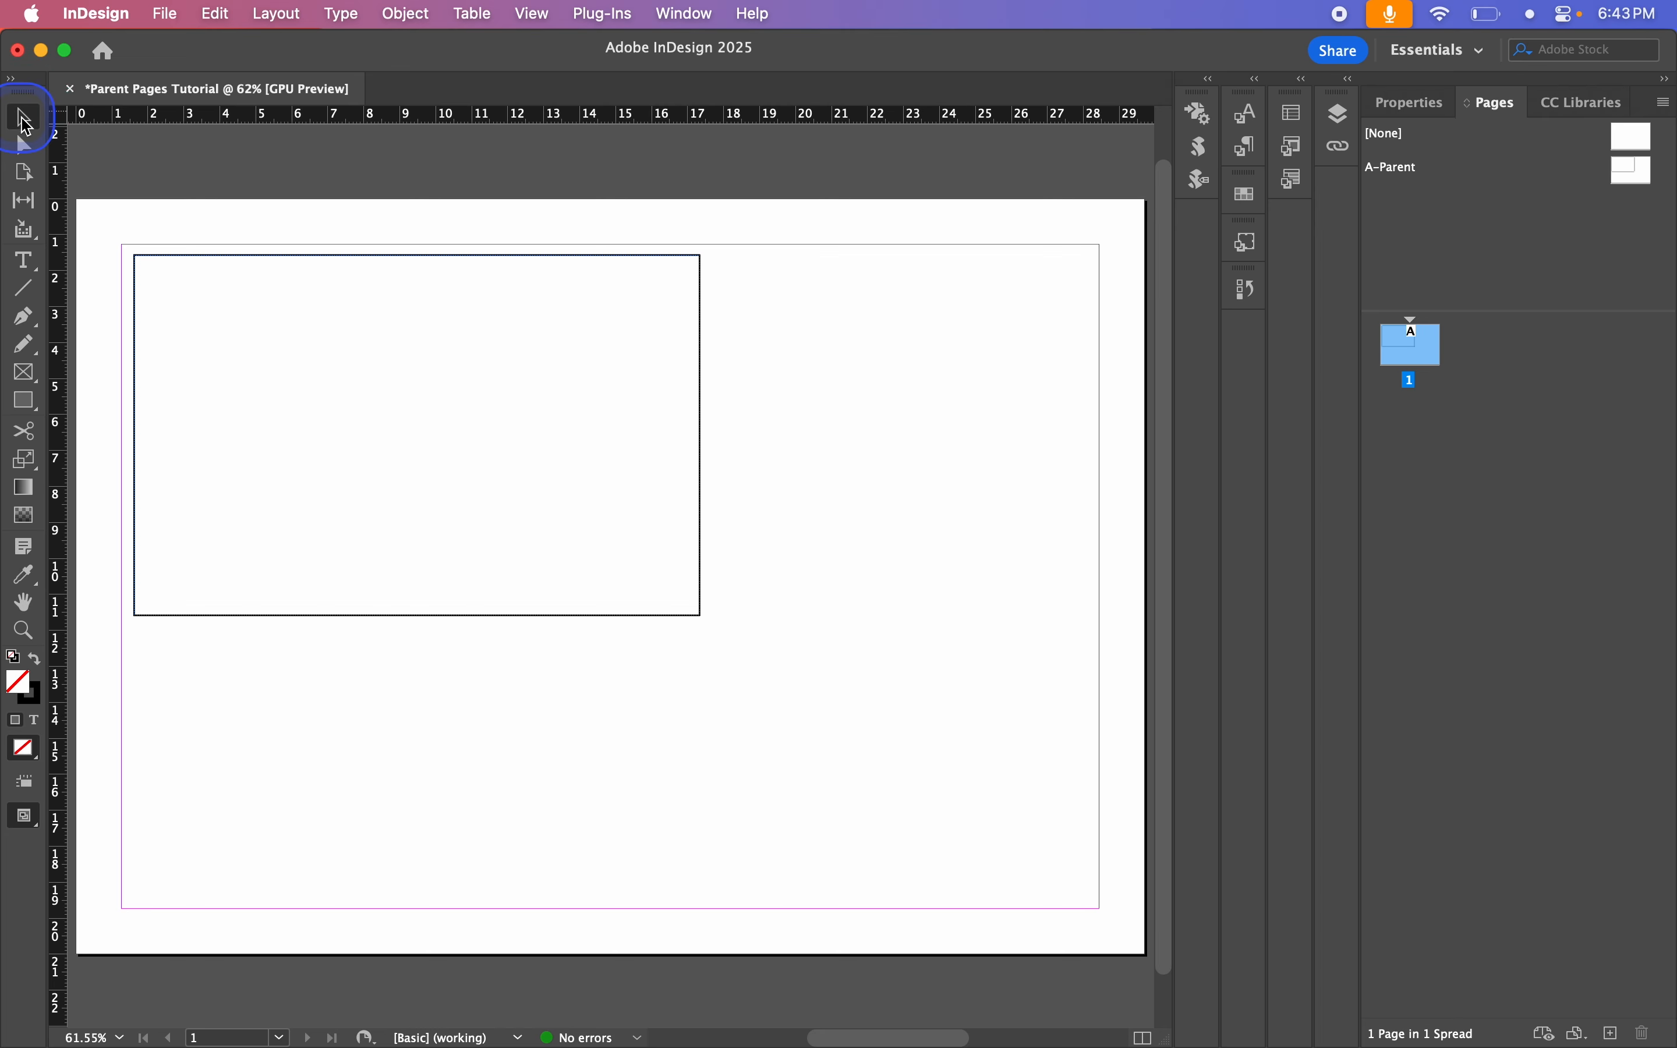
left_click(741, 481)
left_click_drag(697, 466, 868, 496)
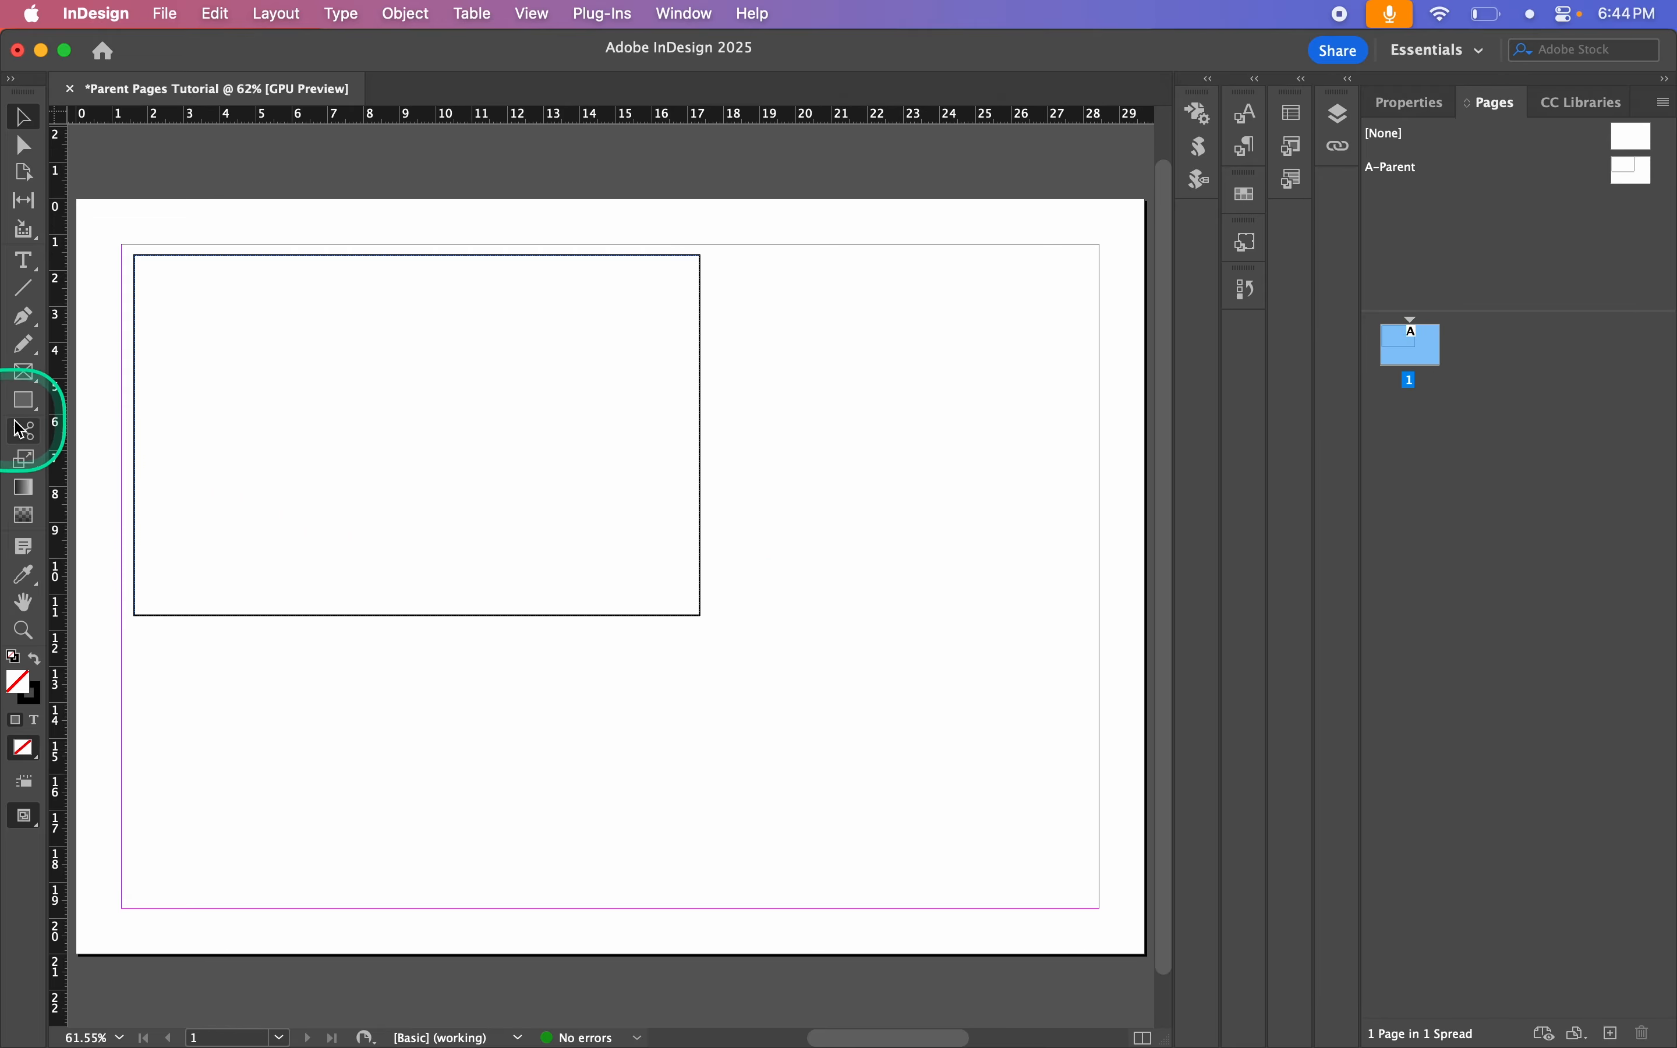
Step: Draw a larger rectangle on page 1 overlapping the inherited one, and fill it with teal
left_click(23, 401)
mouse_move(1017, 276)
left_mouse_down()
mouse_move(523, 554)
mouse_move(395, 800)
mouse_move(265, 779)
left_mouse_up()
double_click(28, 692)
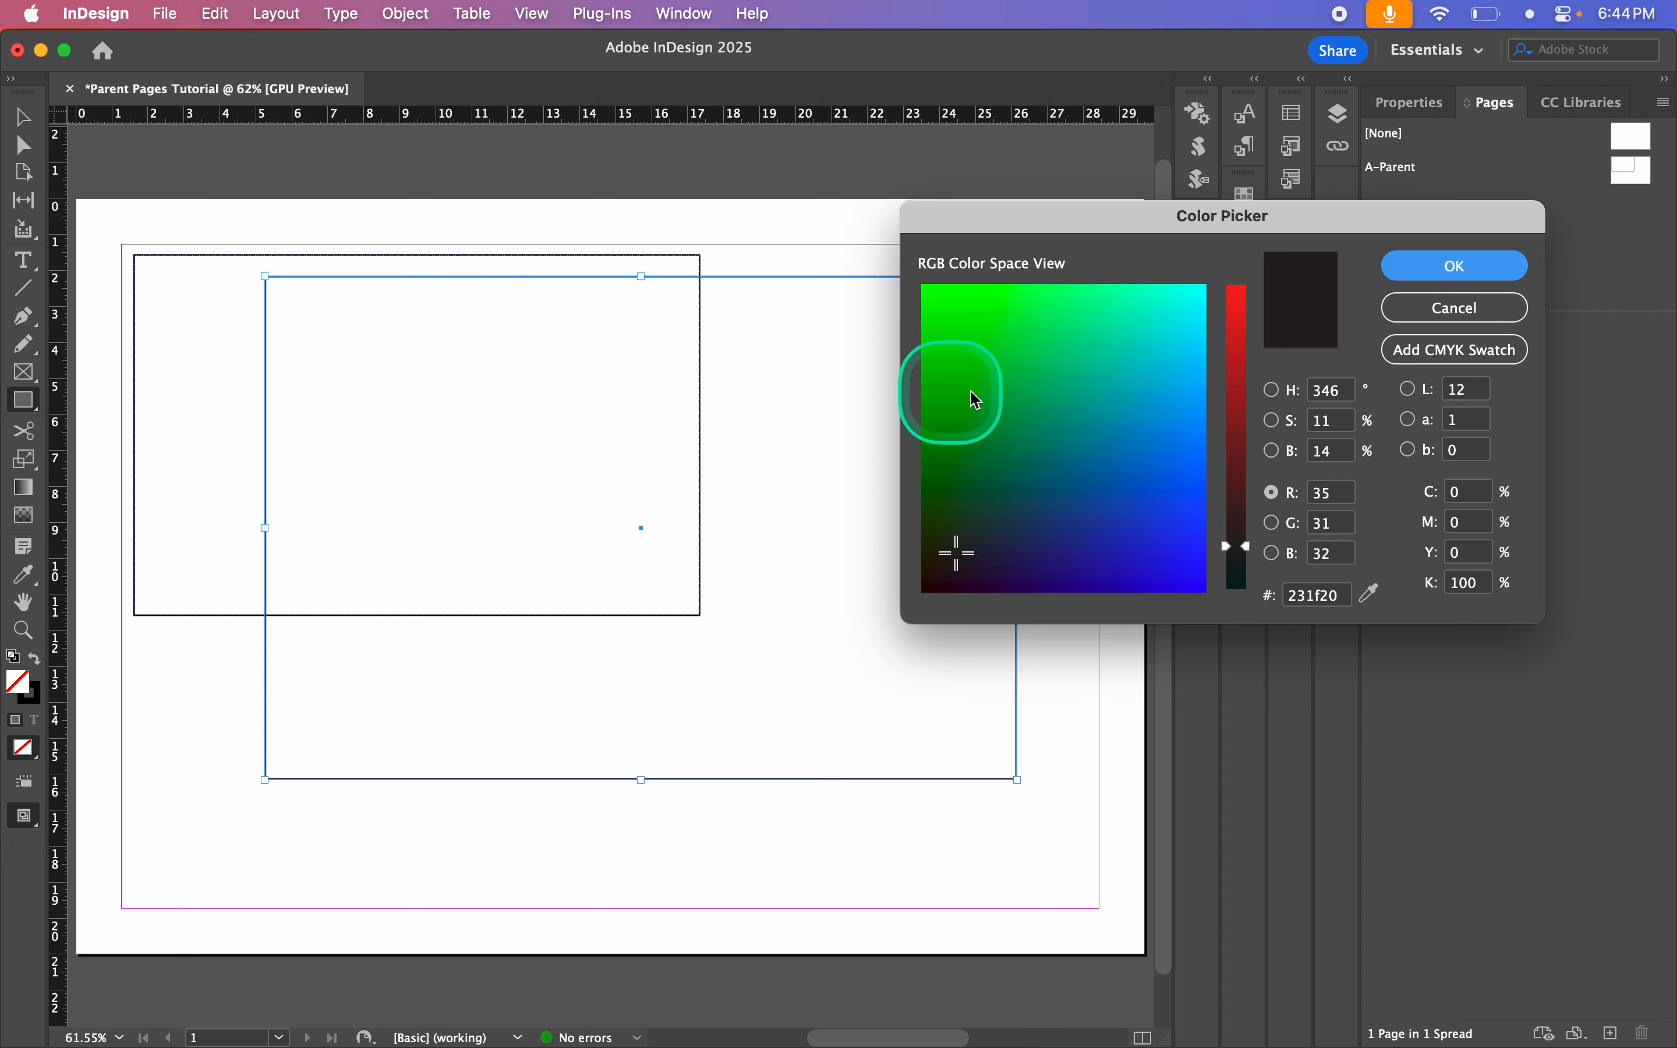
left_click(1154, 344)
left_click(1486, 266)
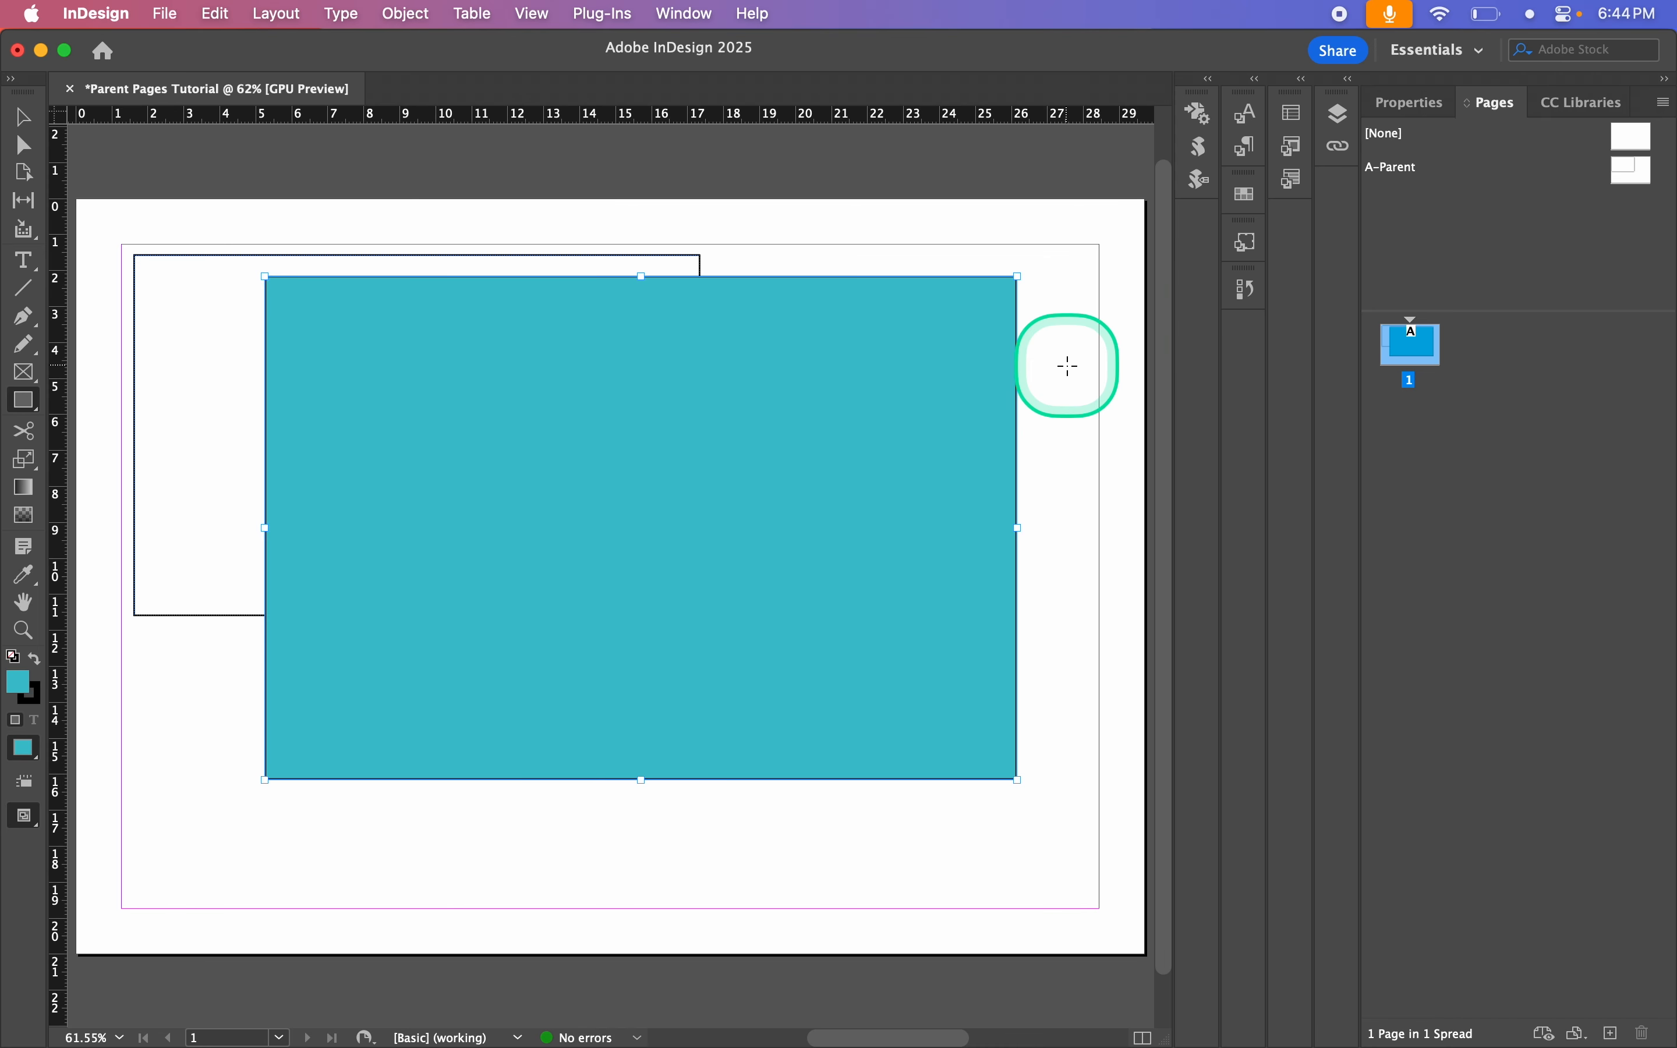
Step: Show the document's layers and inspect which objects Layer 1 holds on page 1
left_click(1338, 113)
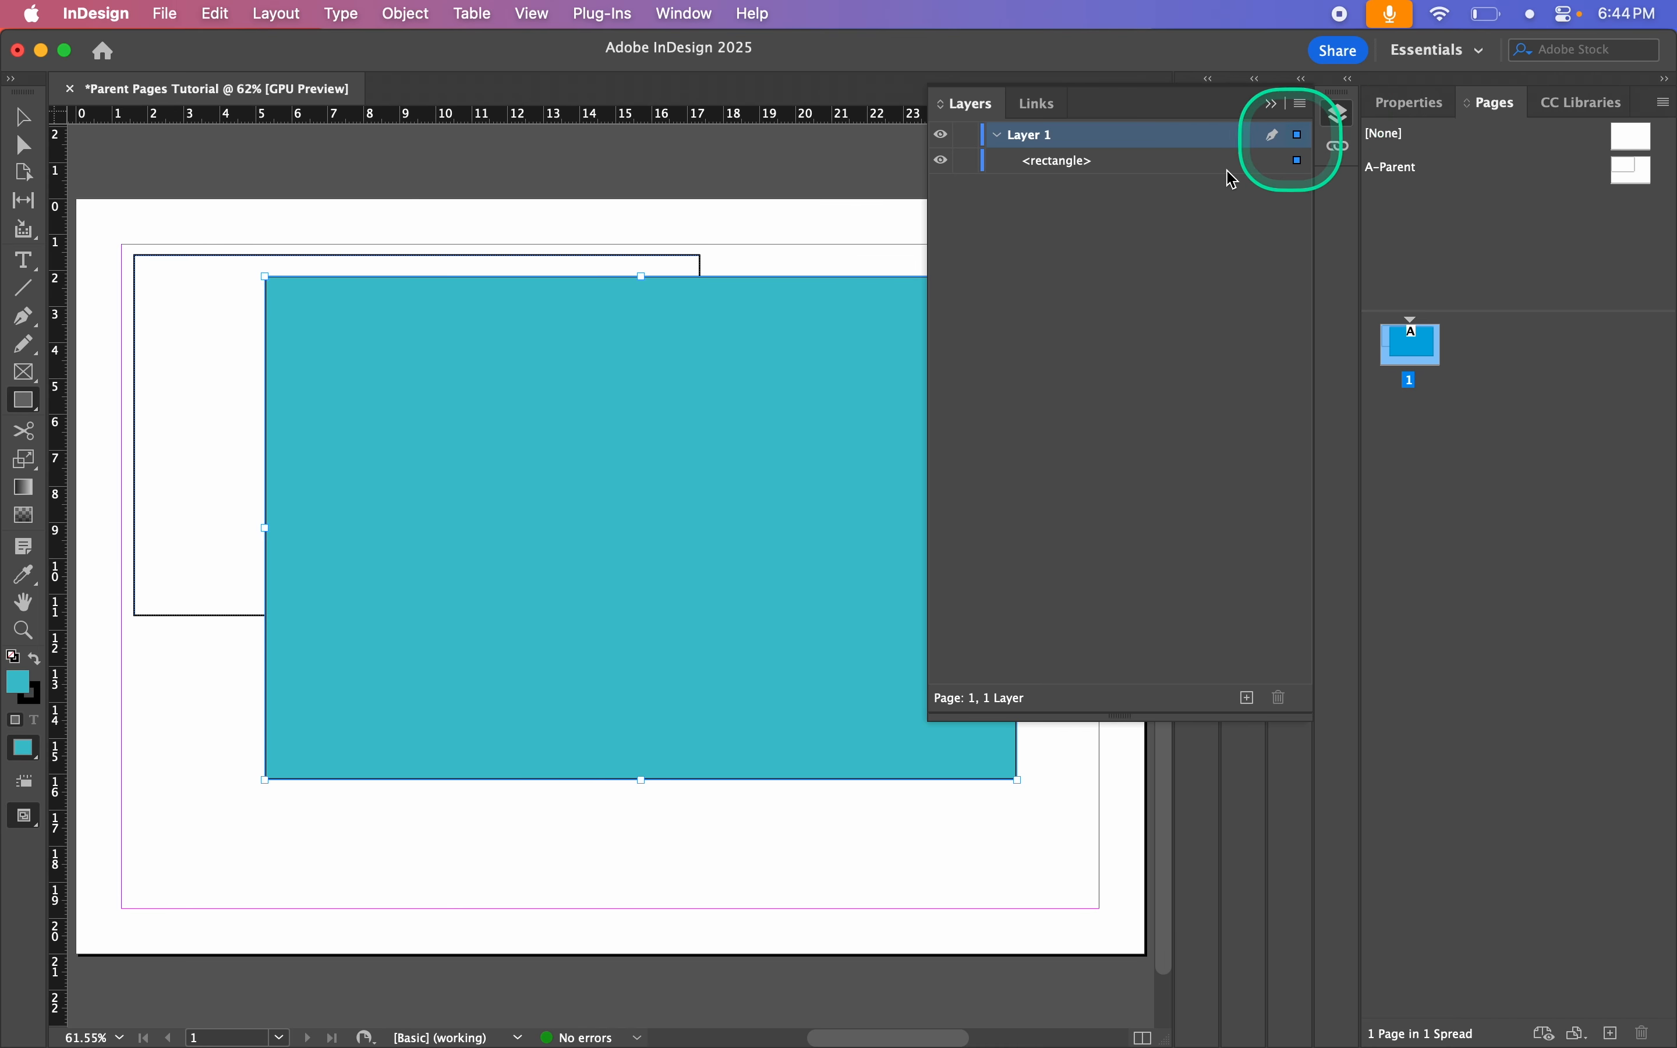
left_click(685, 14)
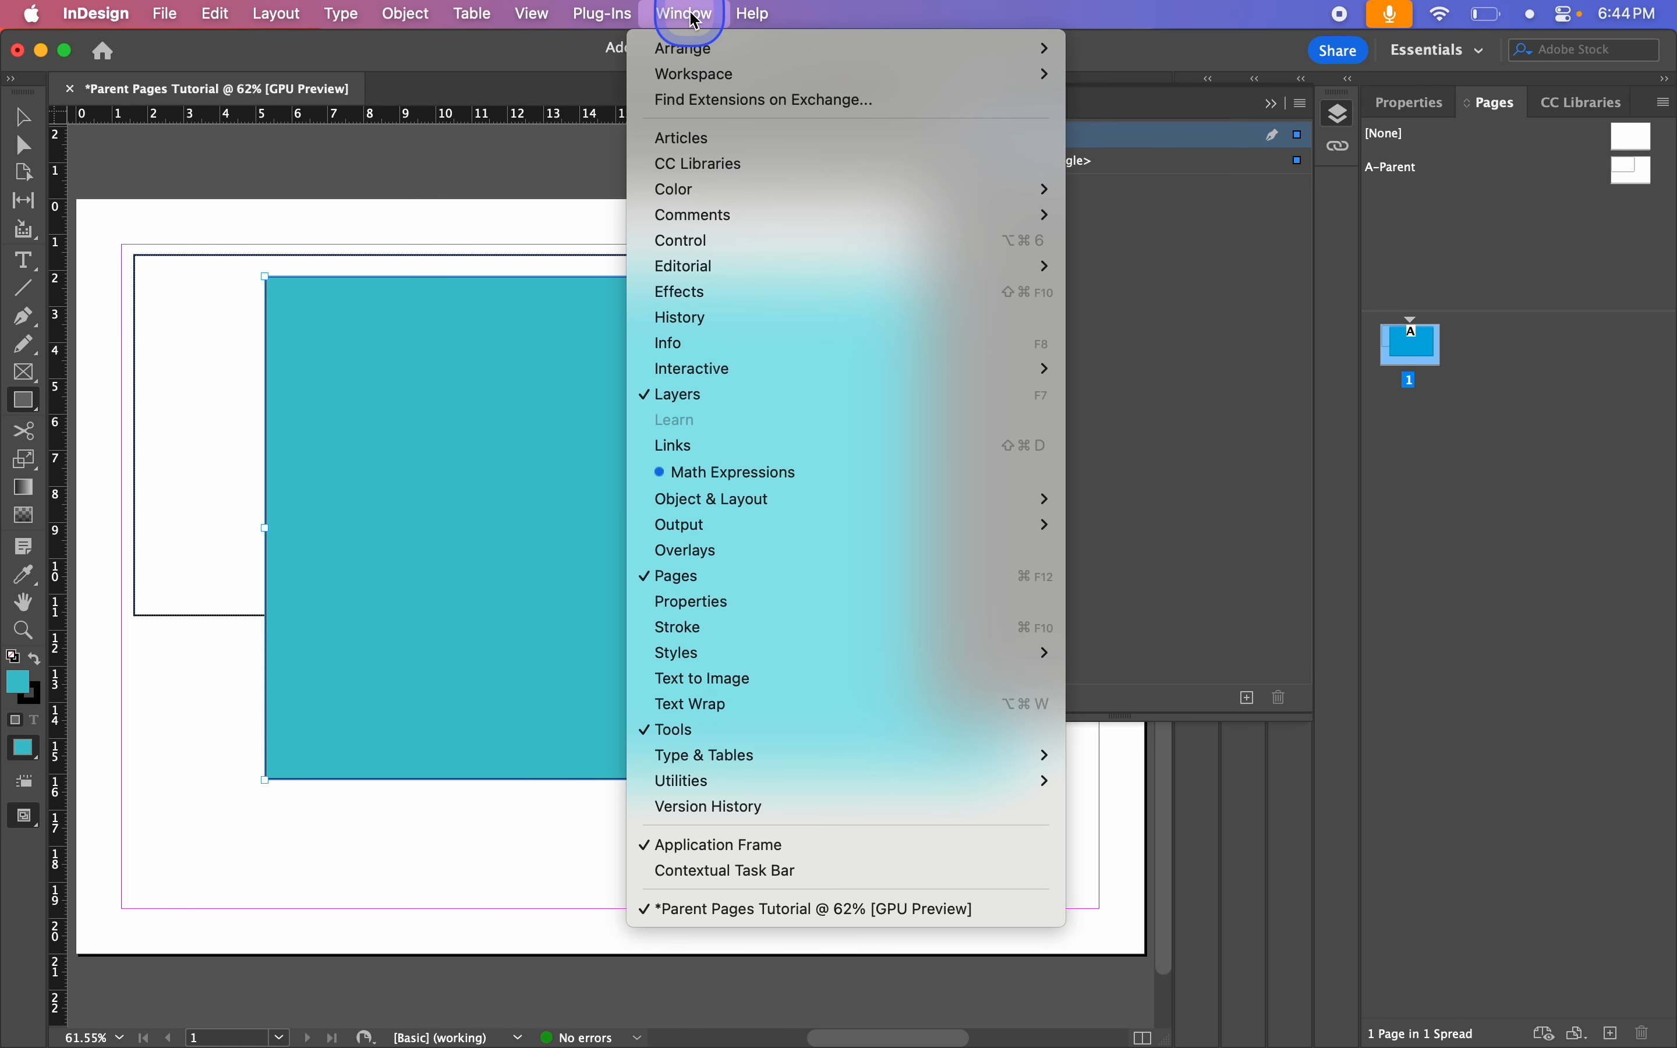
left_click(703, 396)
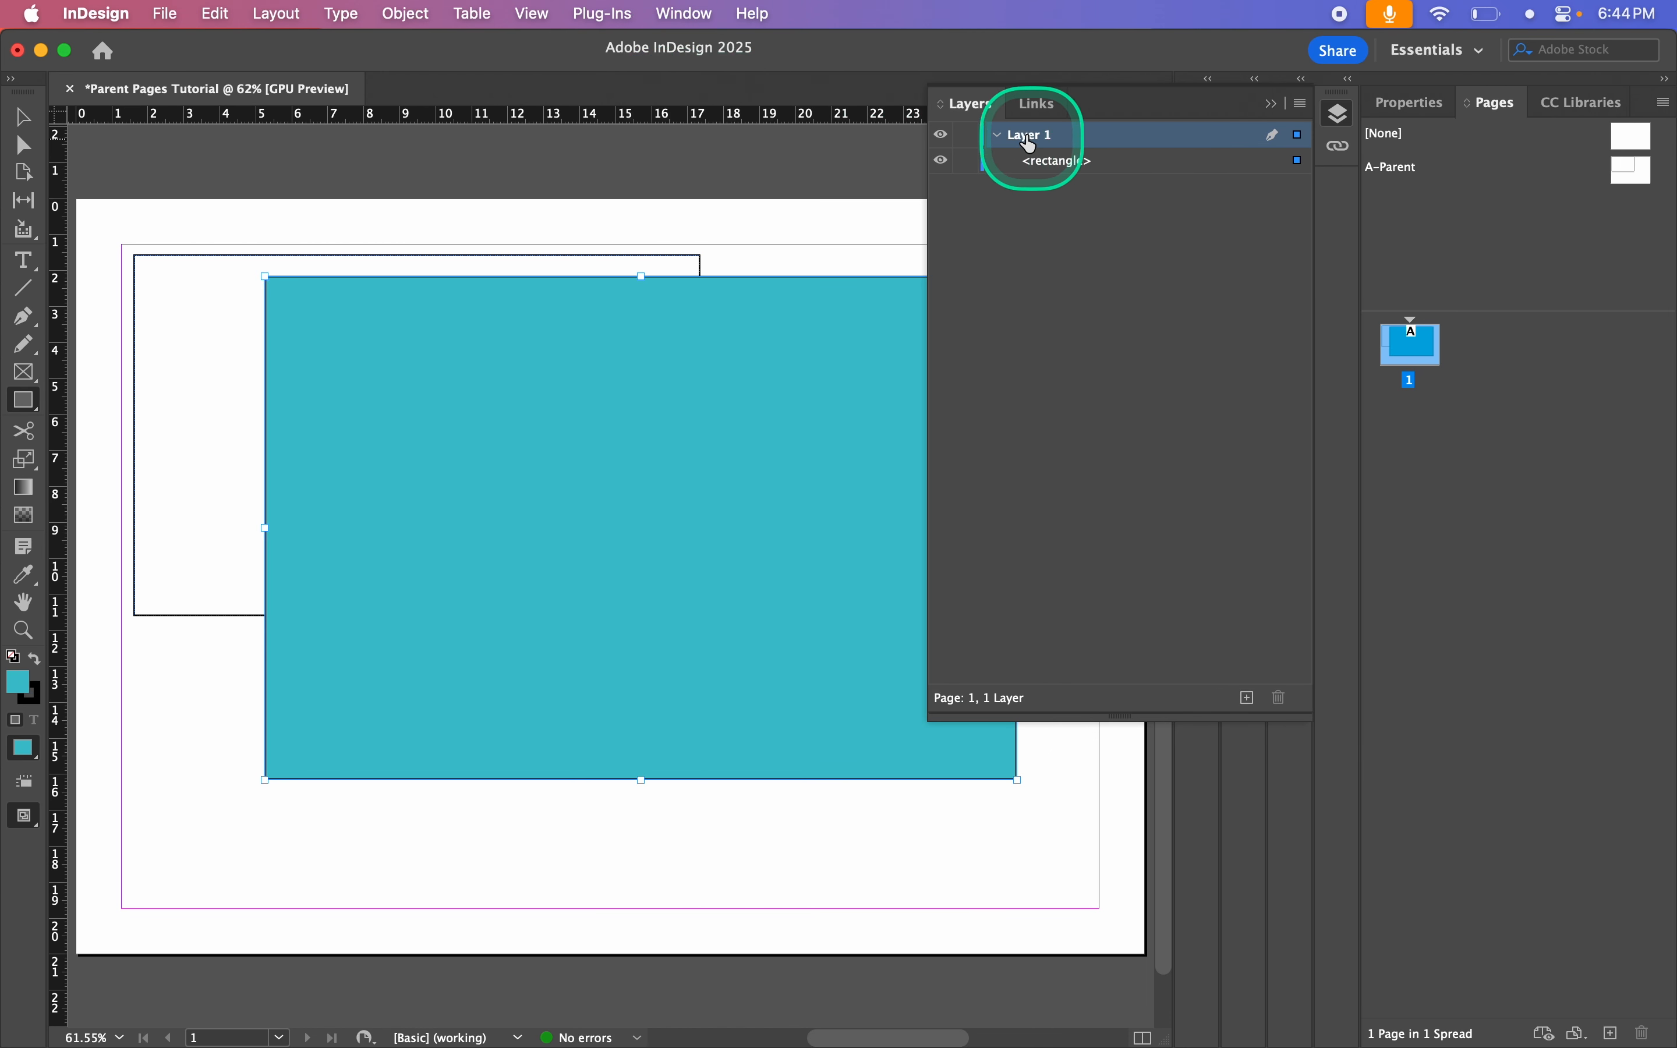
left_click(1079, 166)
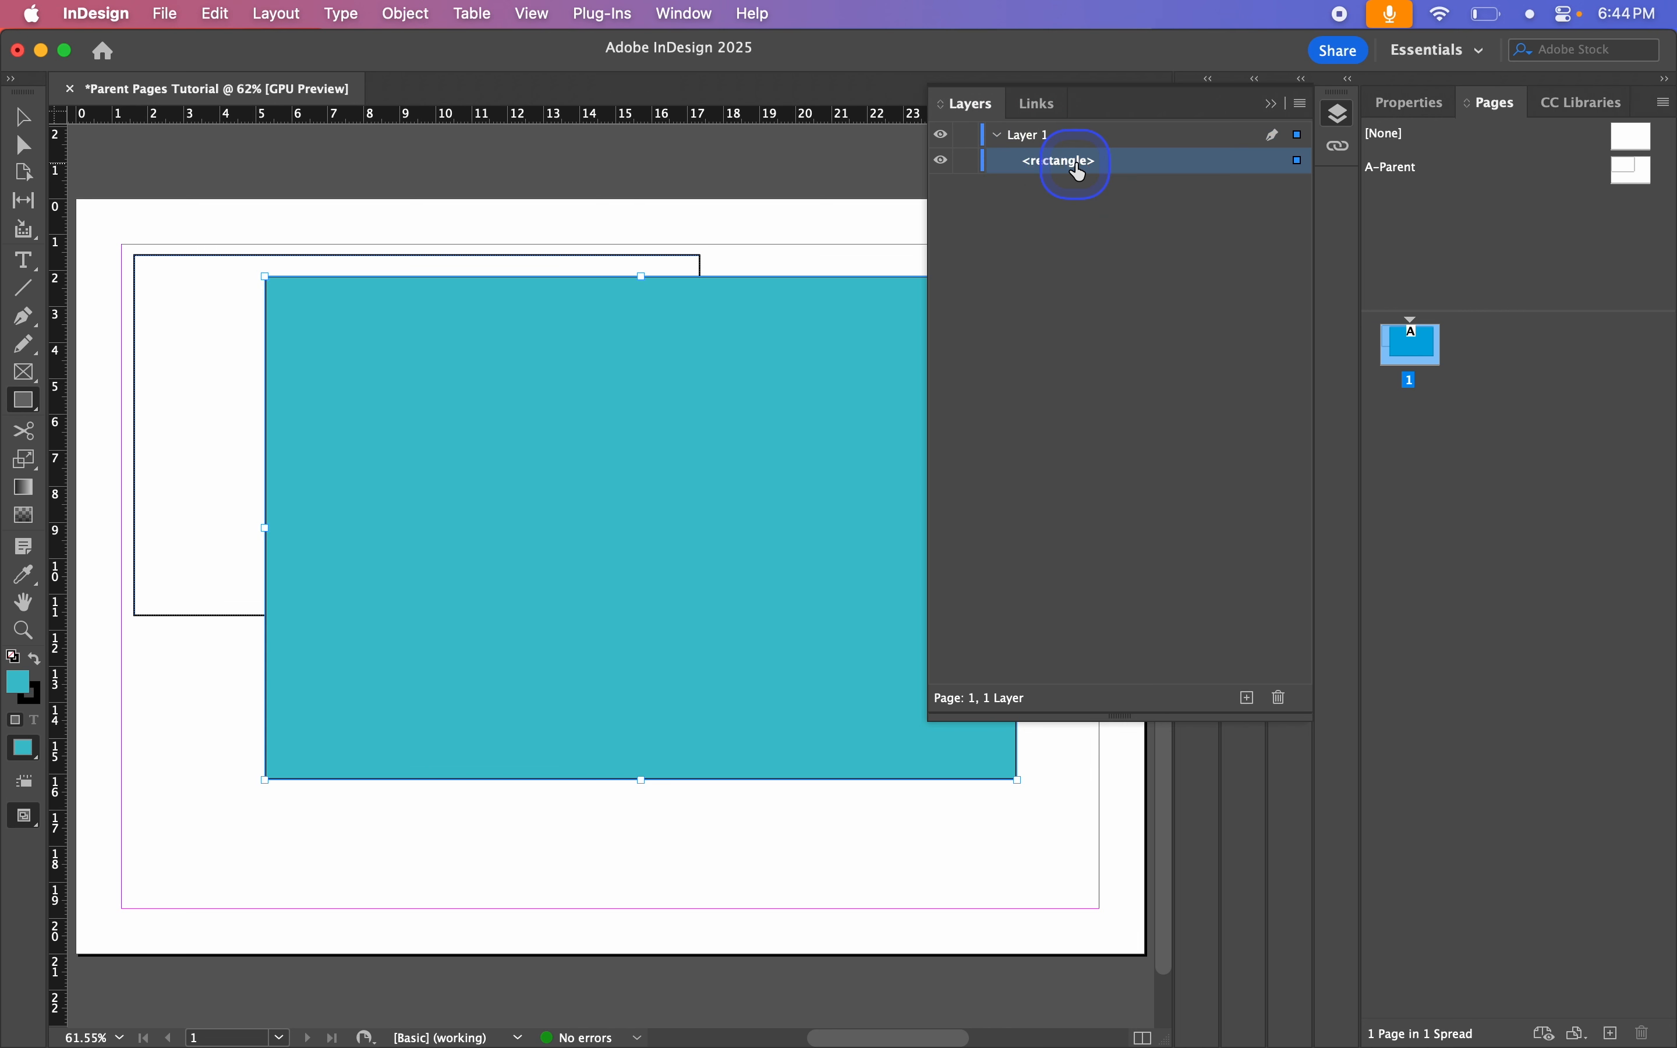
left_click(1053, 139)
Step: On A-Parent, create a new layer above Layer 1 and move the parent's rectangle onto it
double_click(1633, 172)
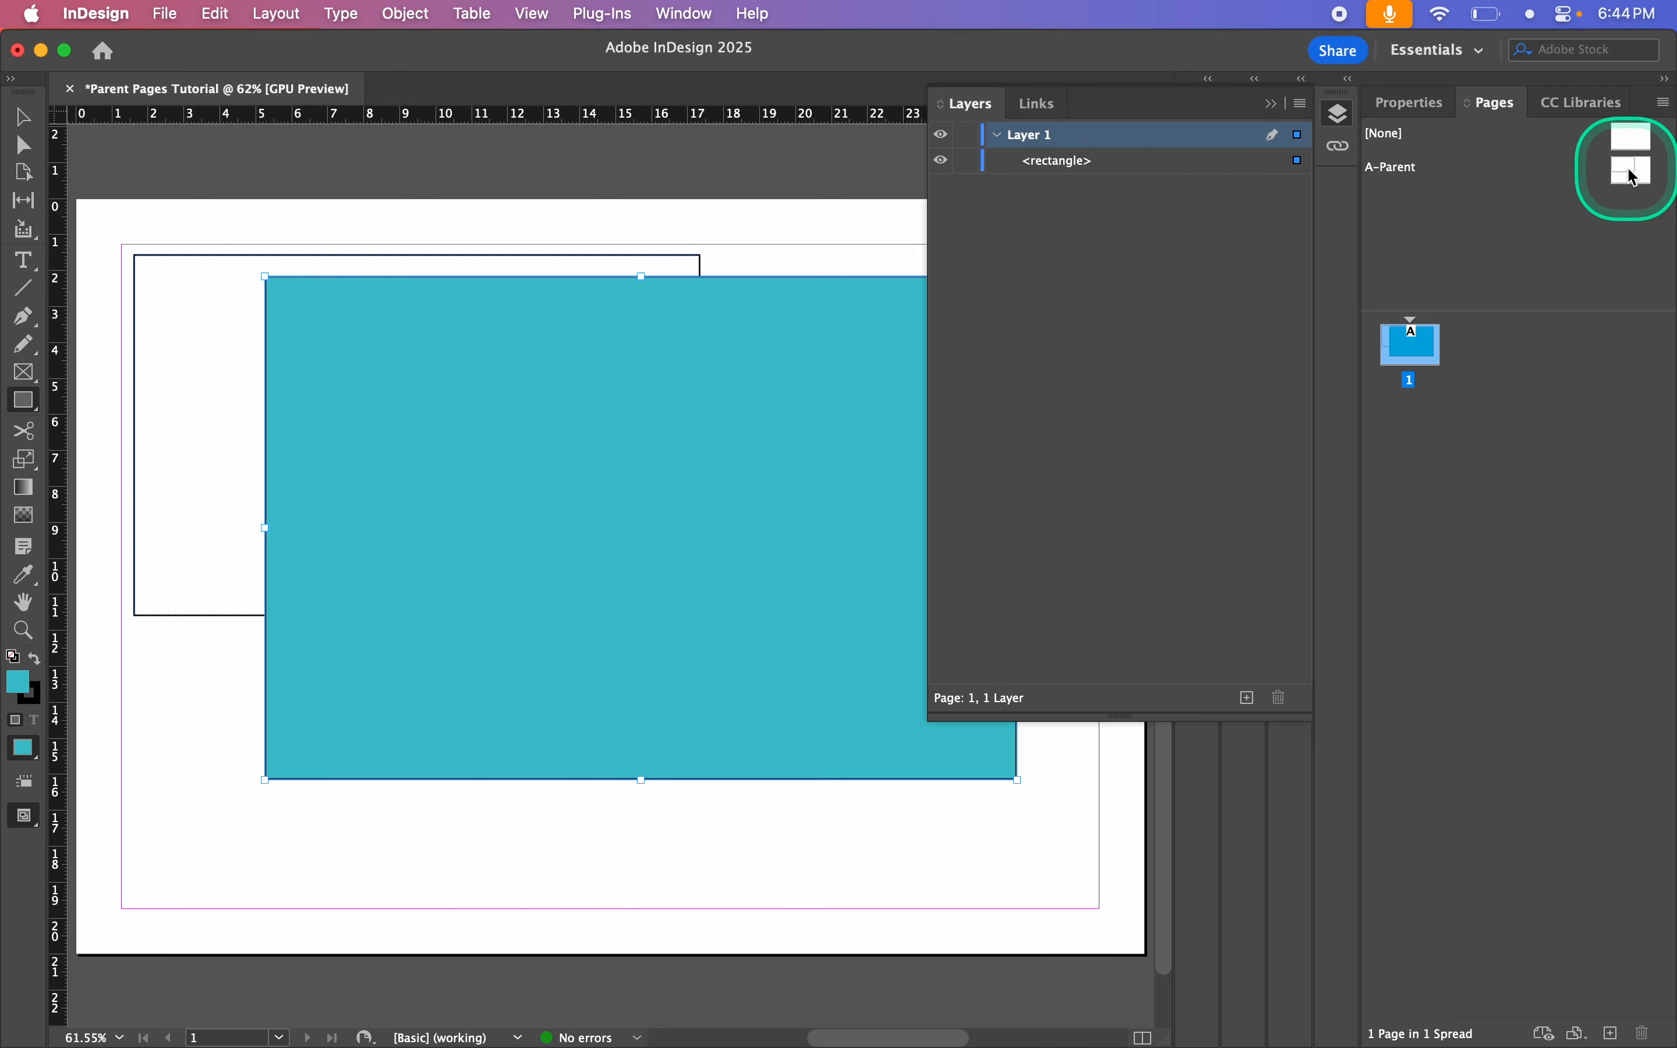
left_click(1060, 162)
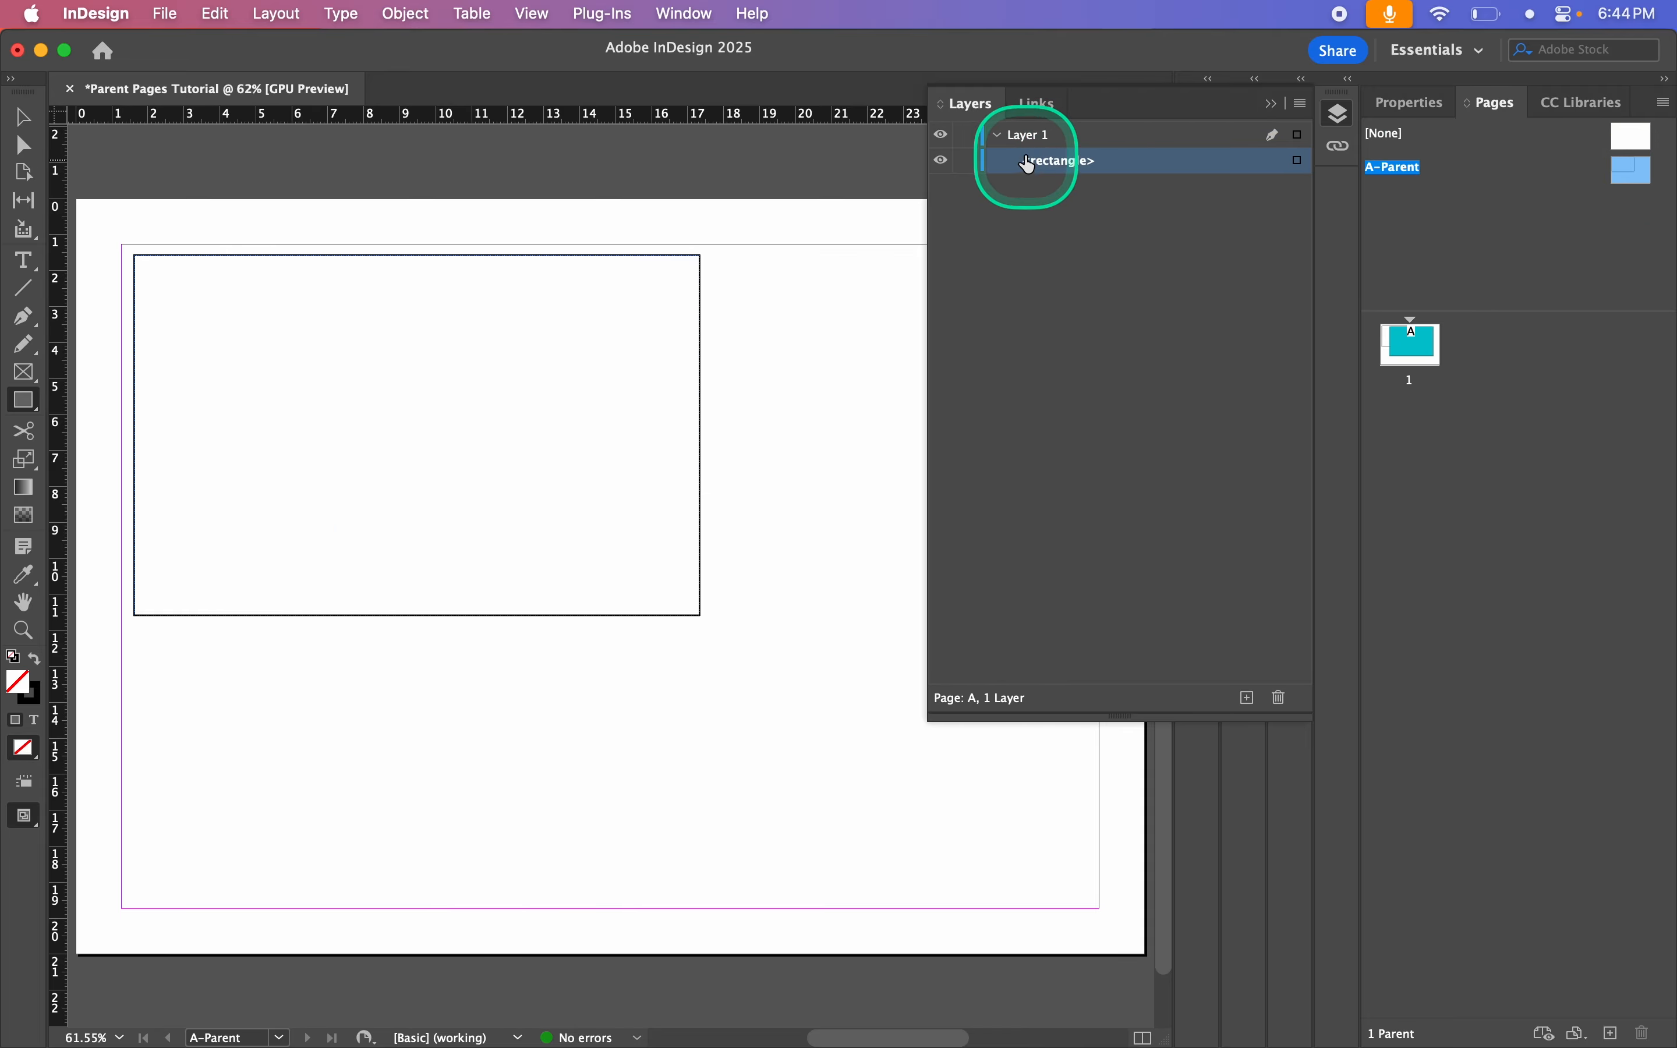
left_click(1299, 164)
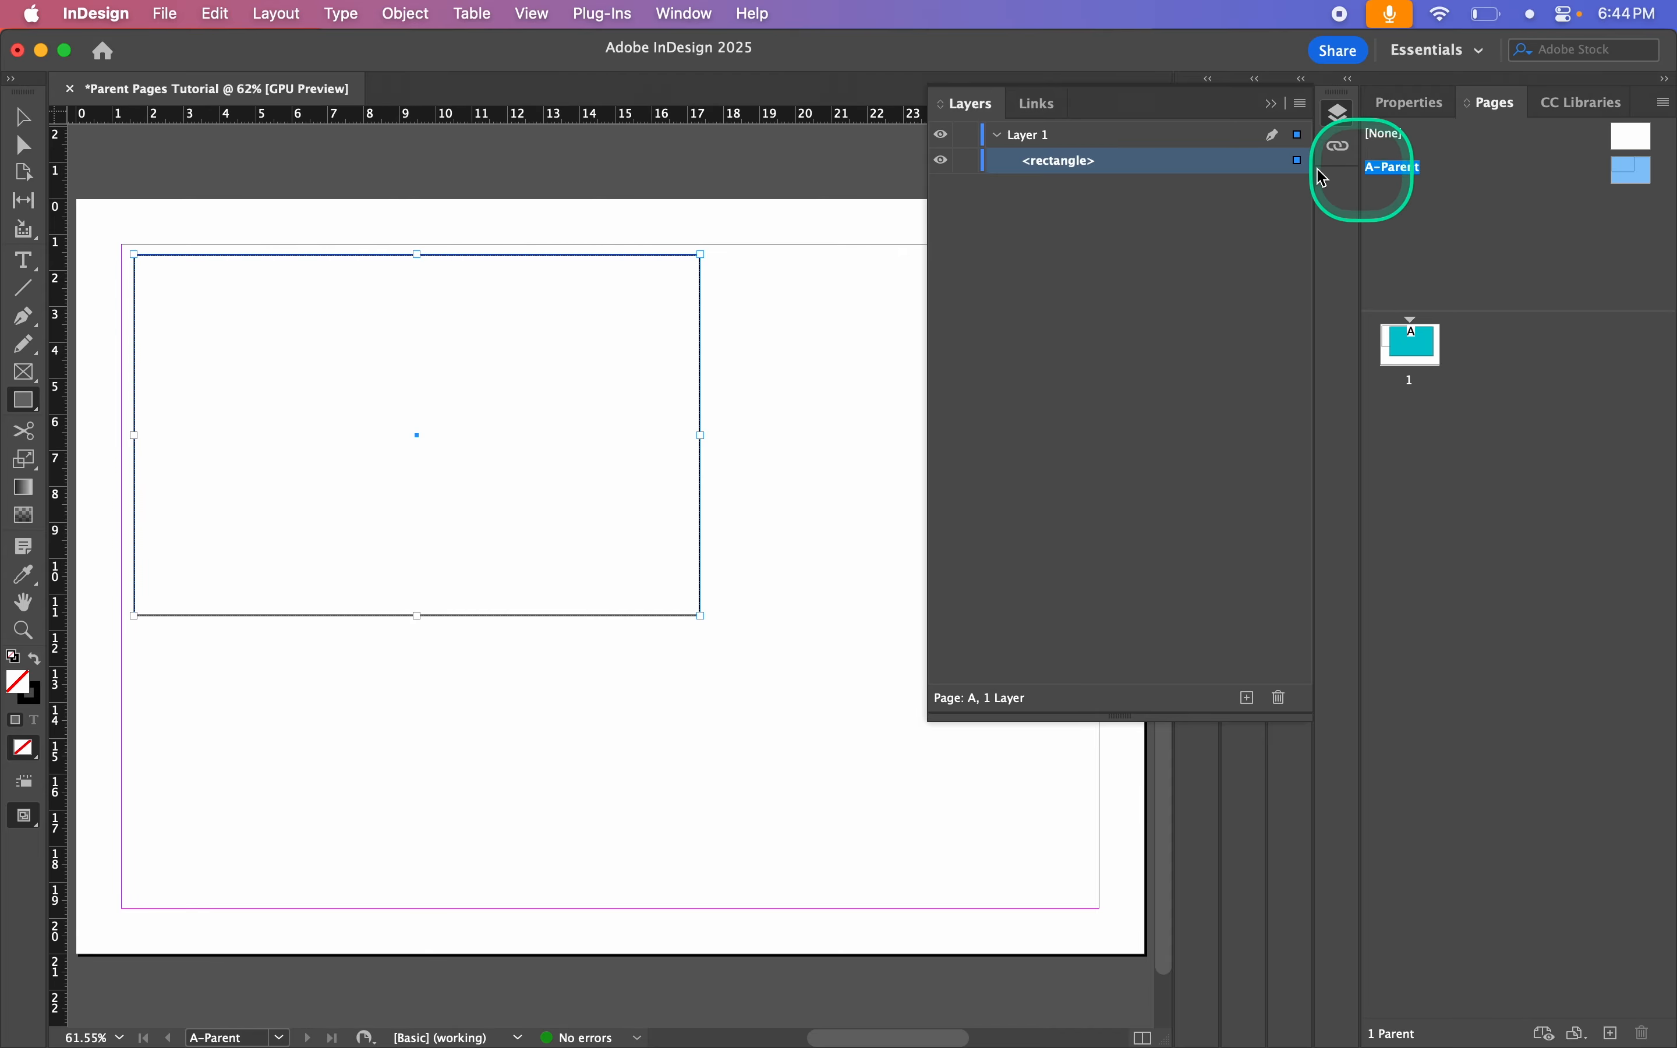
left_click(1248, 699)
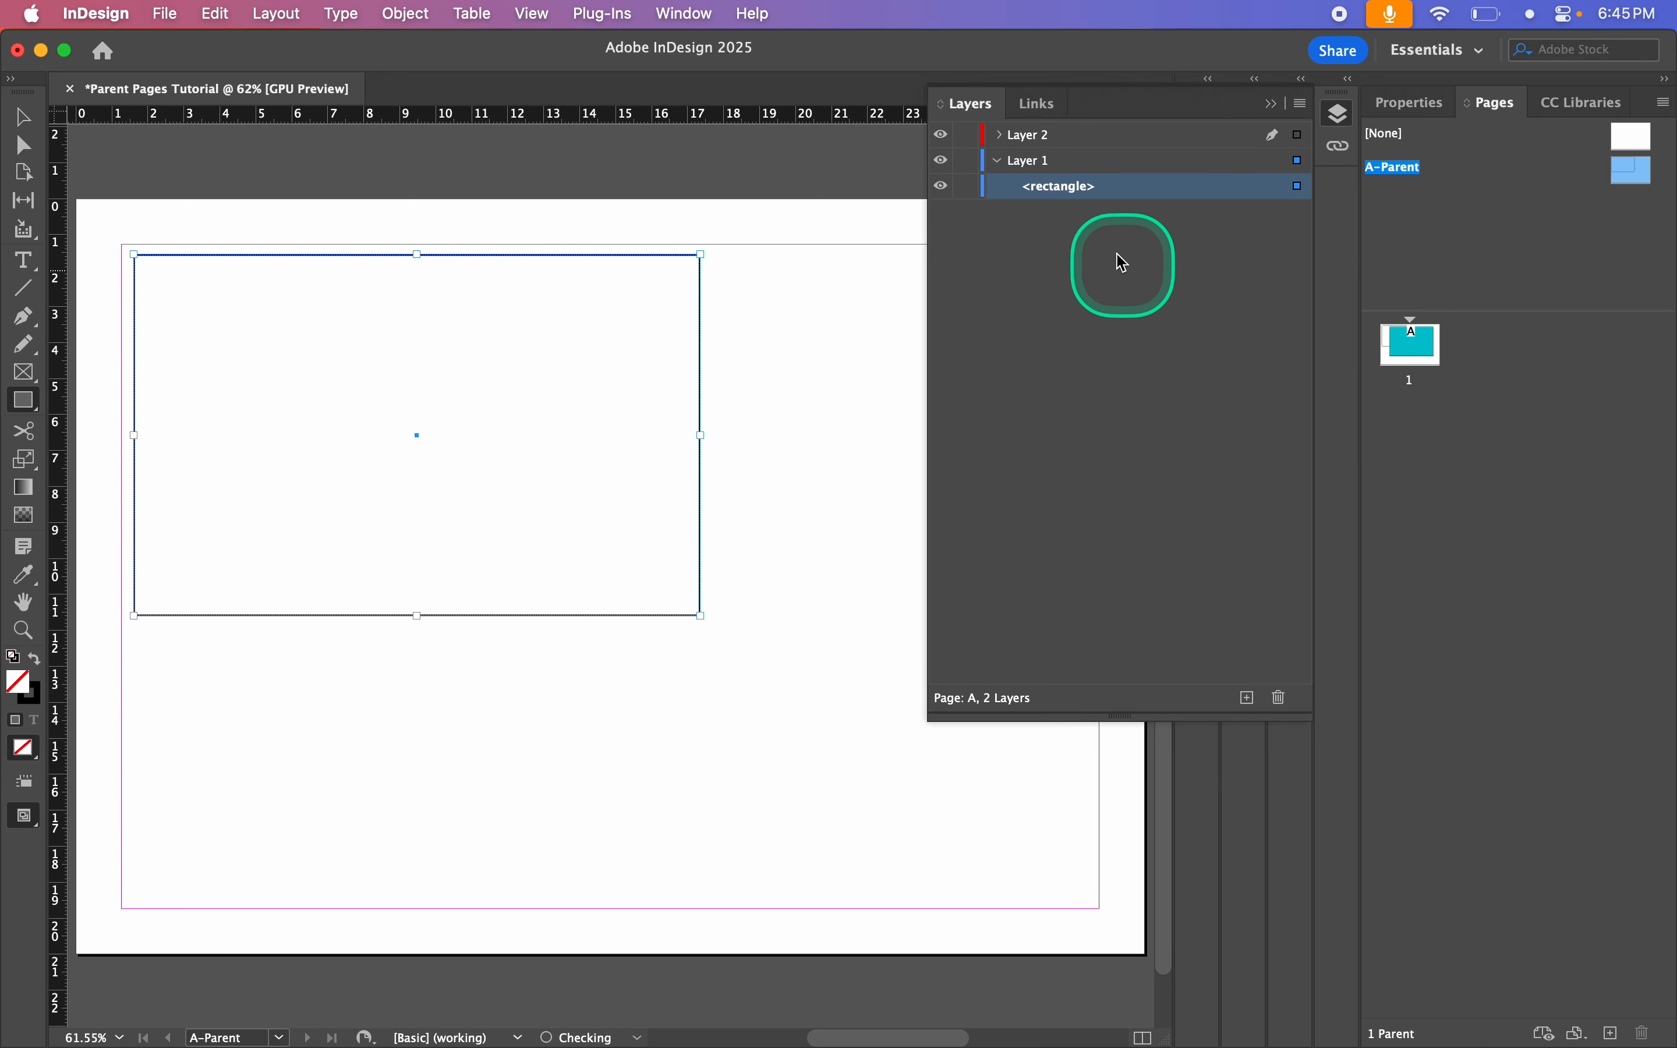
left_click(1079, 197)
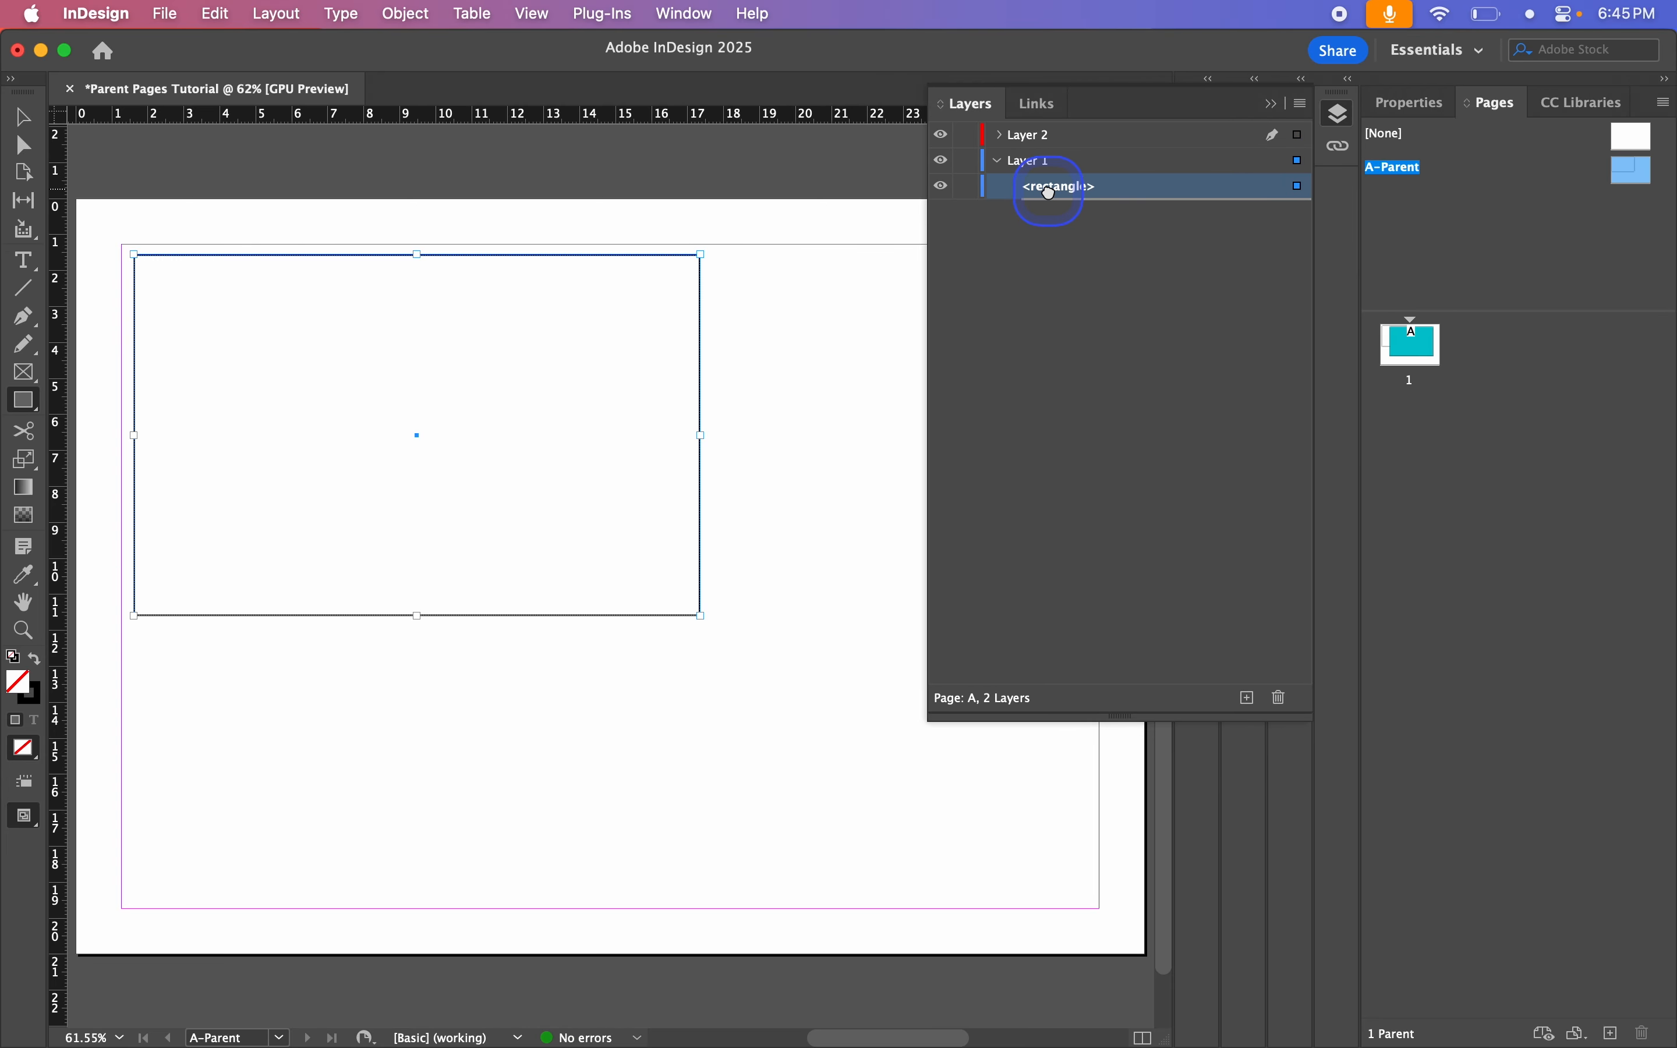
left_click_drag(1050, 193, 1042, 145)
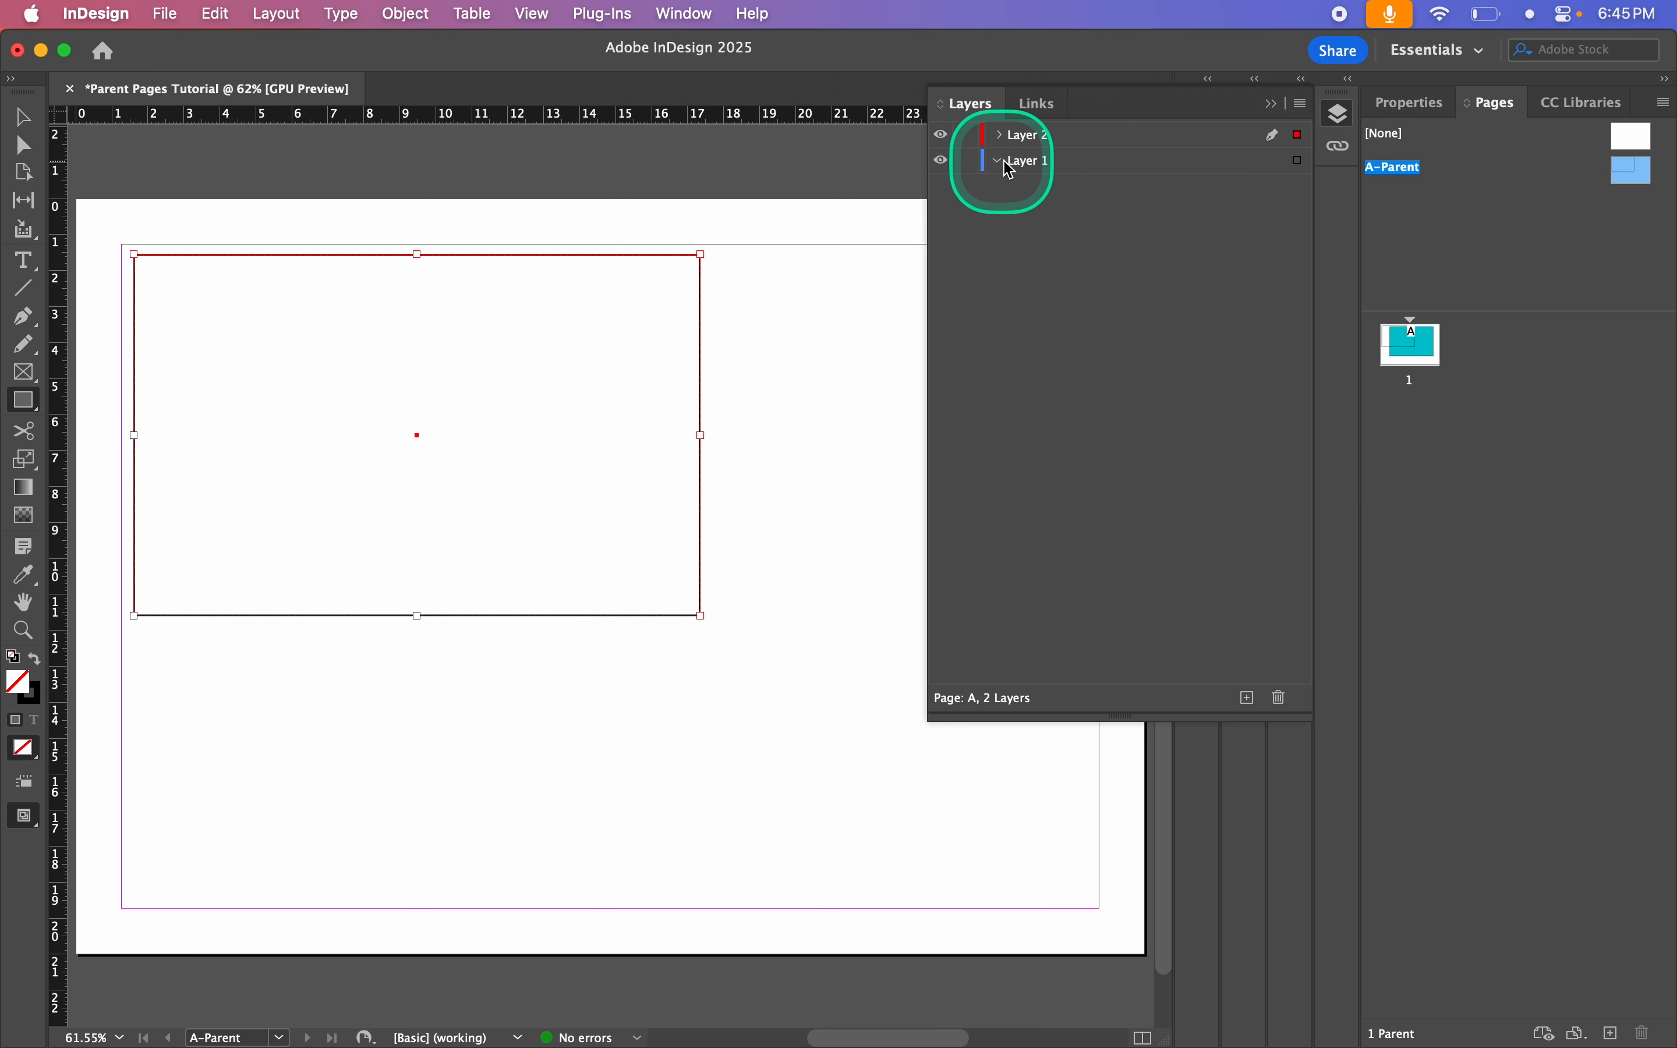
Step: Open page 1 and examine its layers, expanding Layer 2 and selecting the teal rectangle in Layer 1
double_click(1396, 346)
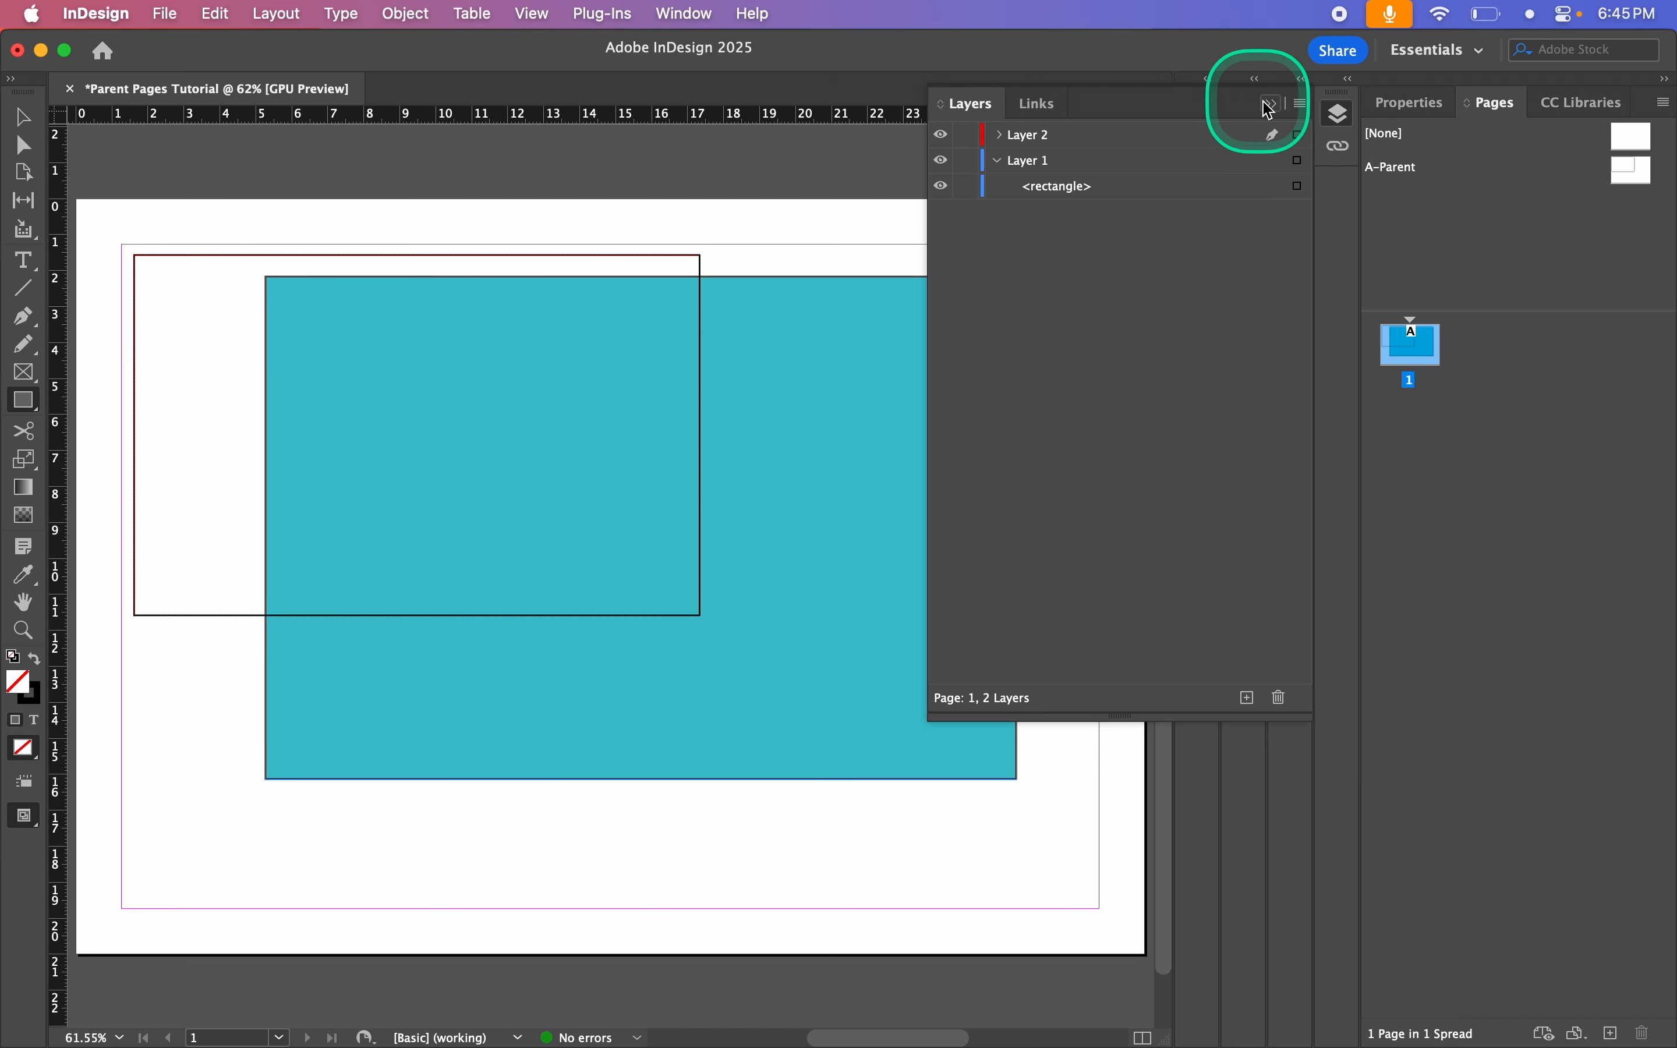
left_click(1272, 106)
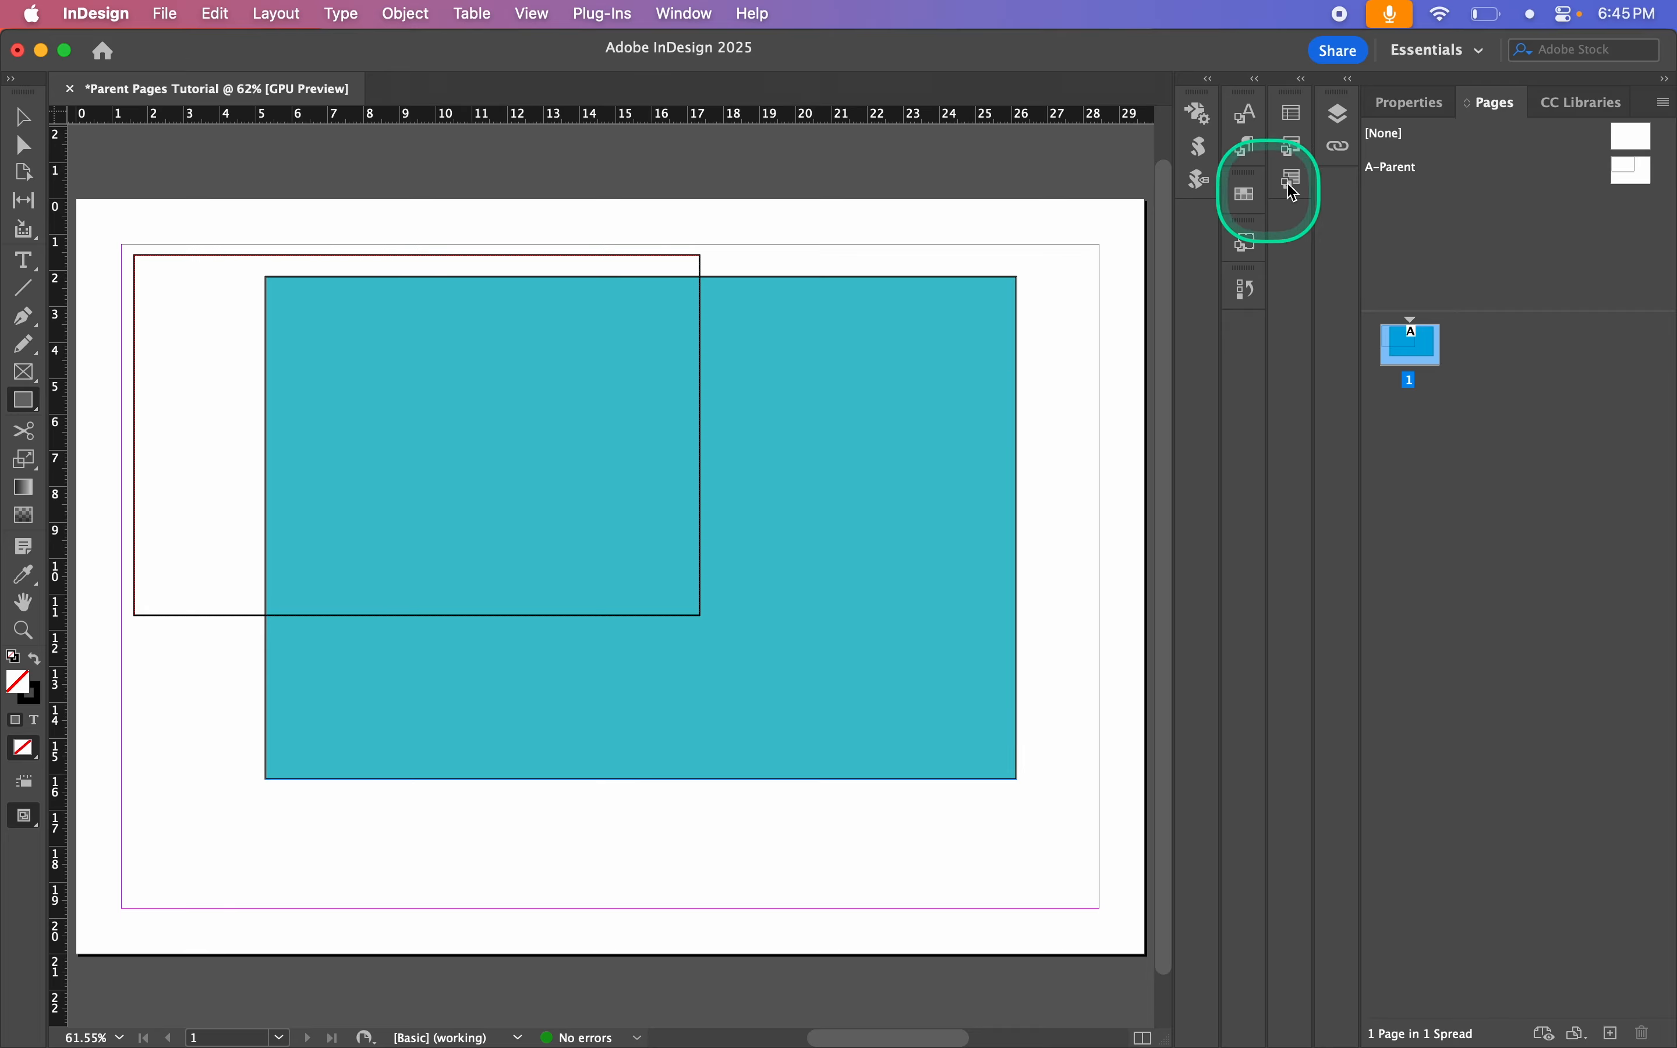
left_click(1339, 114)
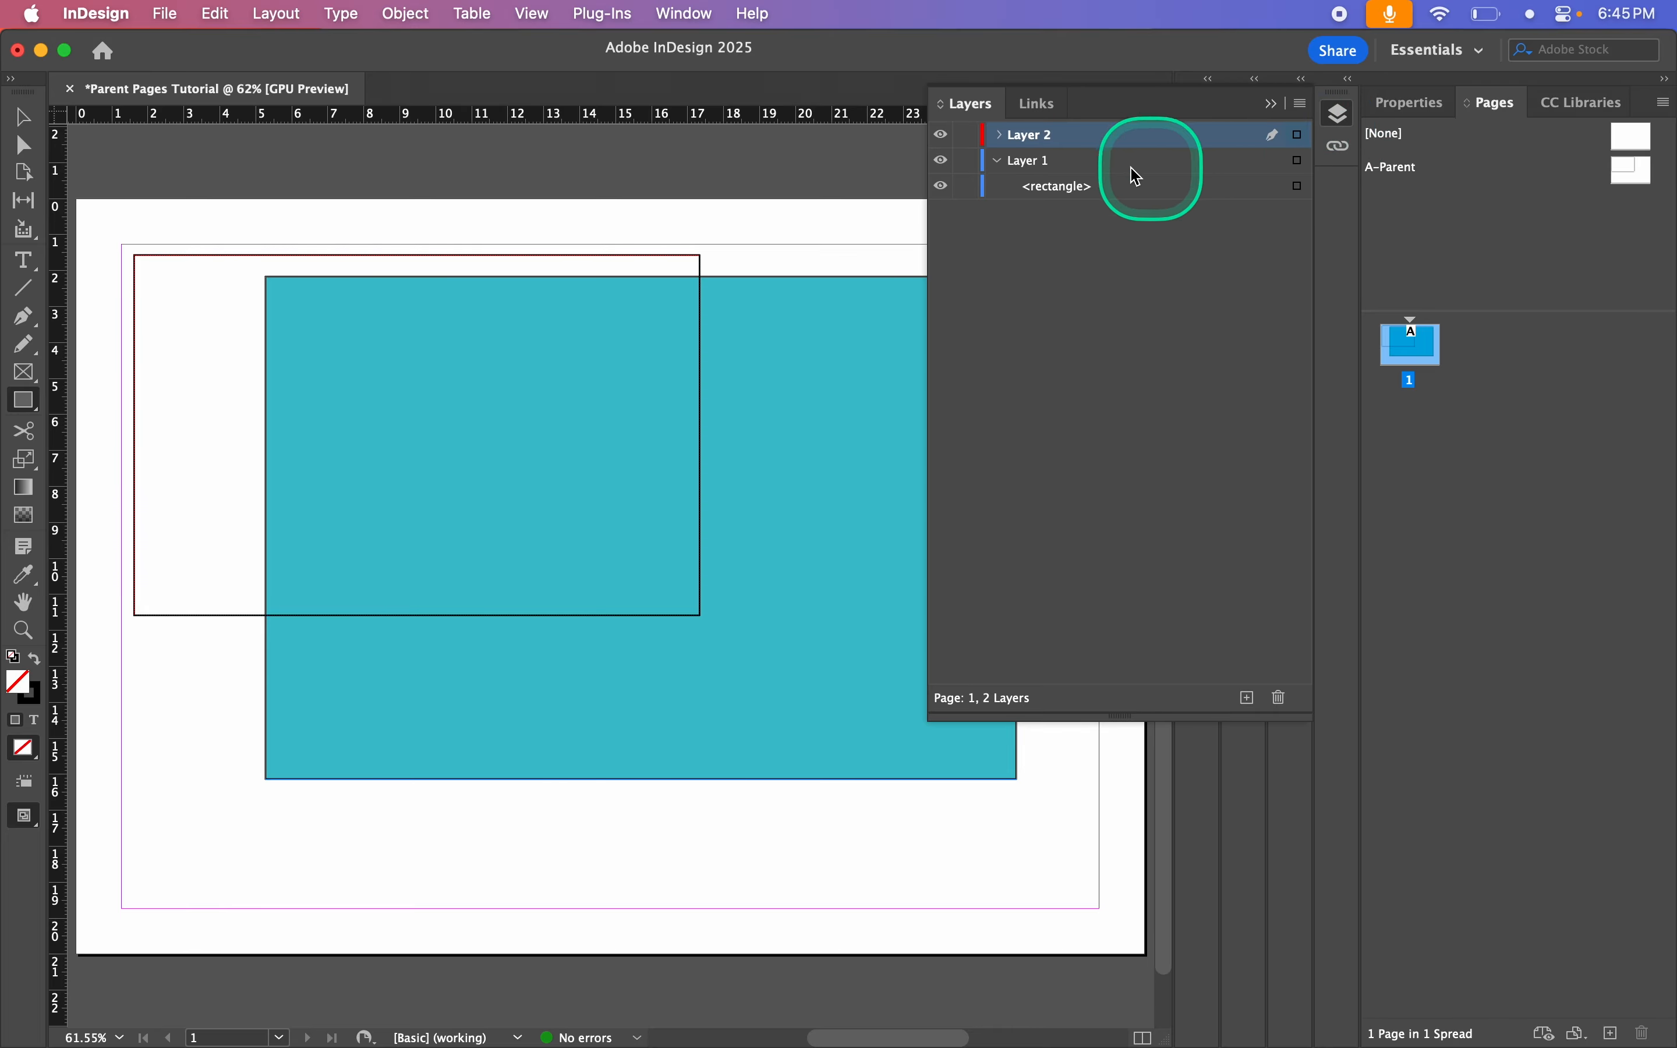
left_click(999, 135)
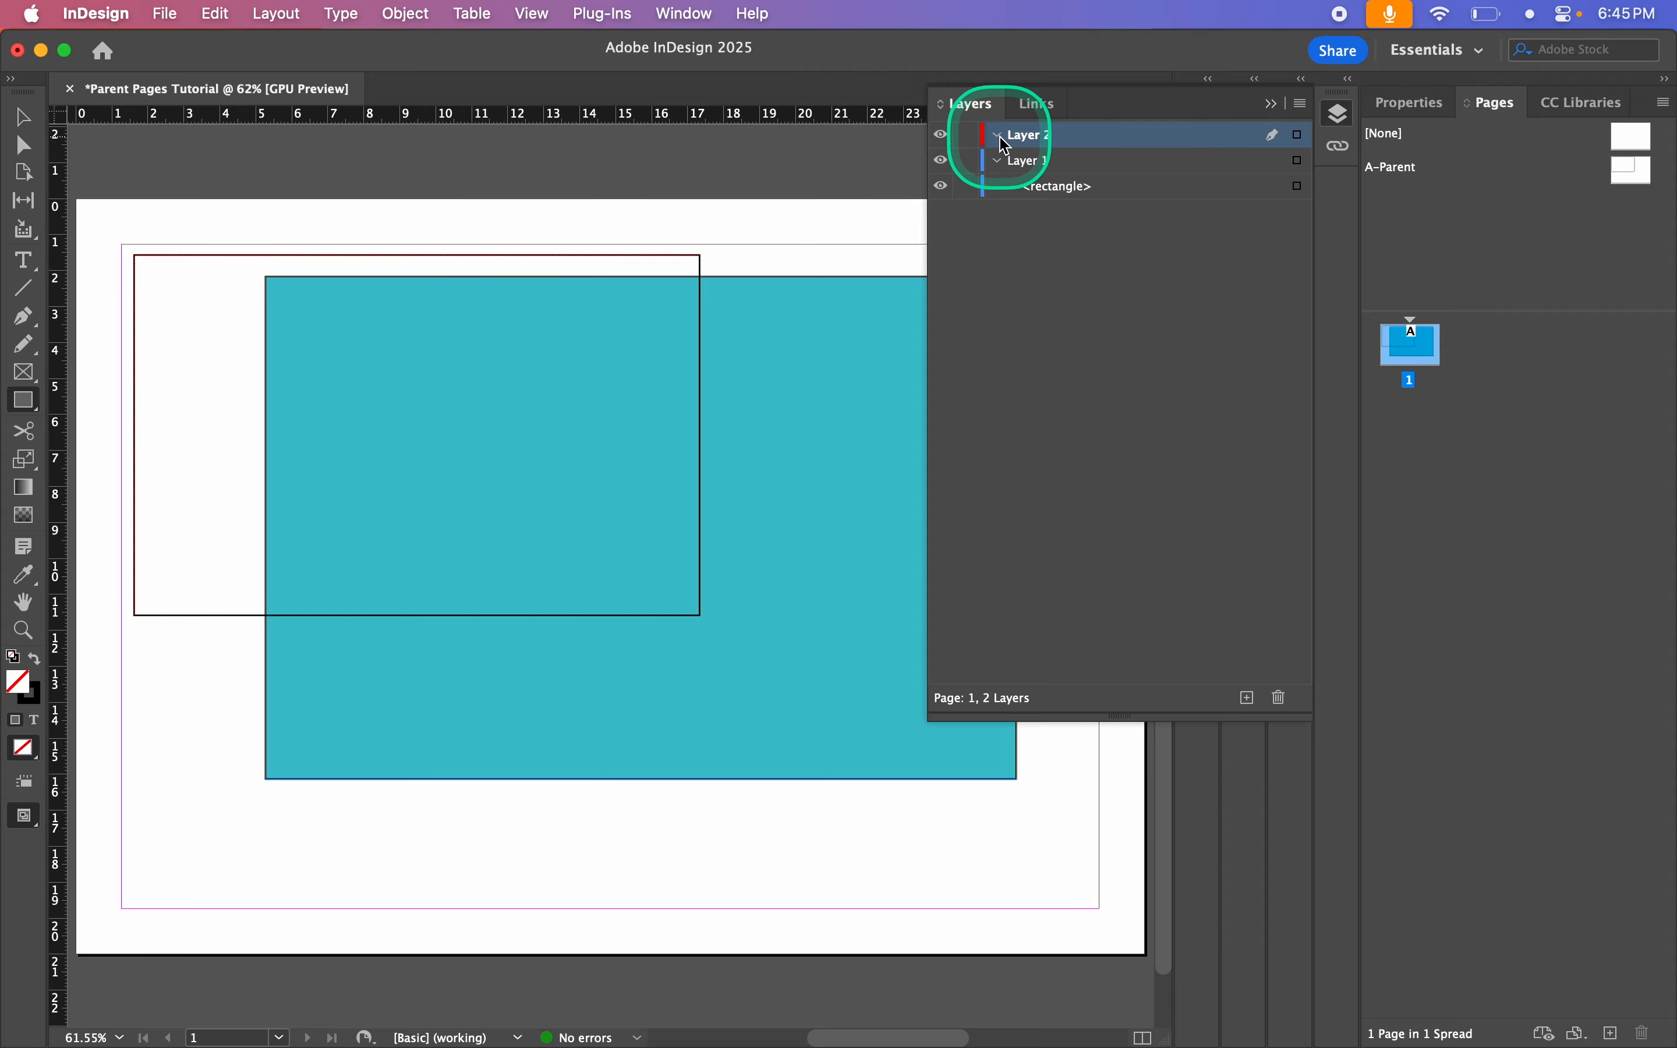
left_click(1299, 191)
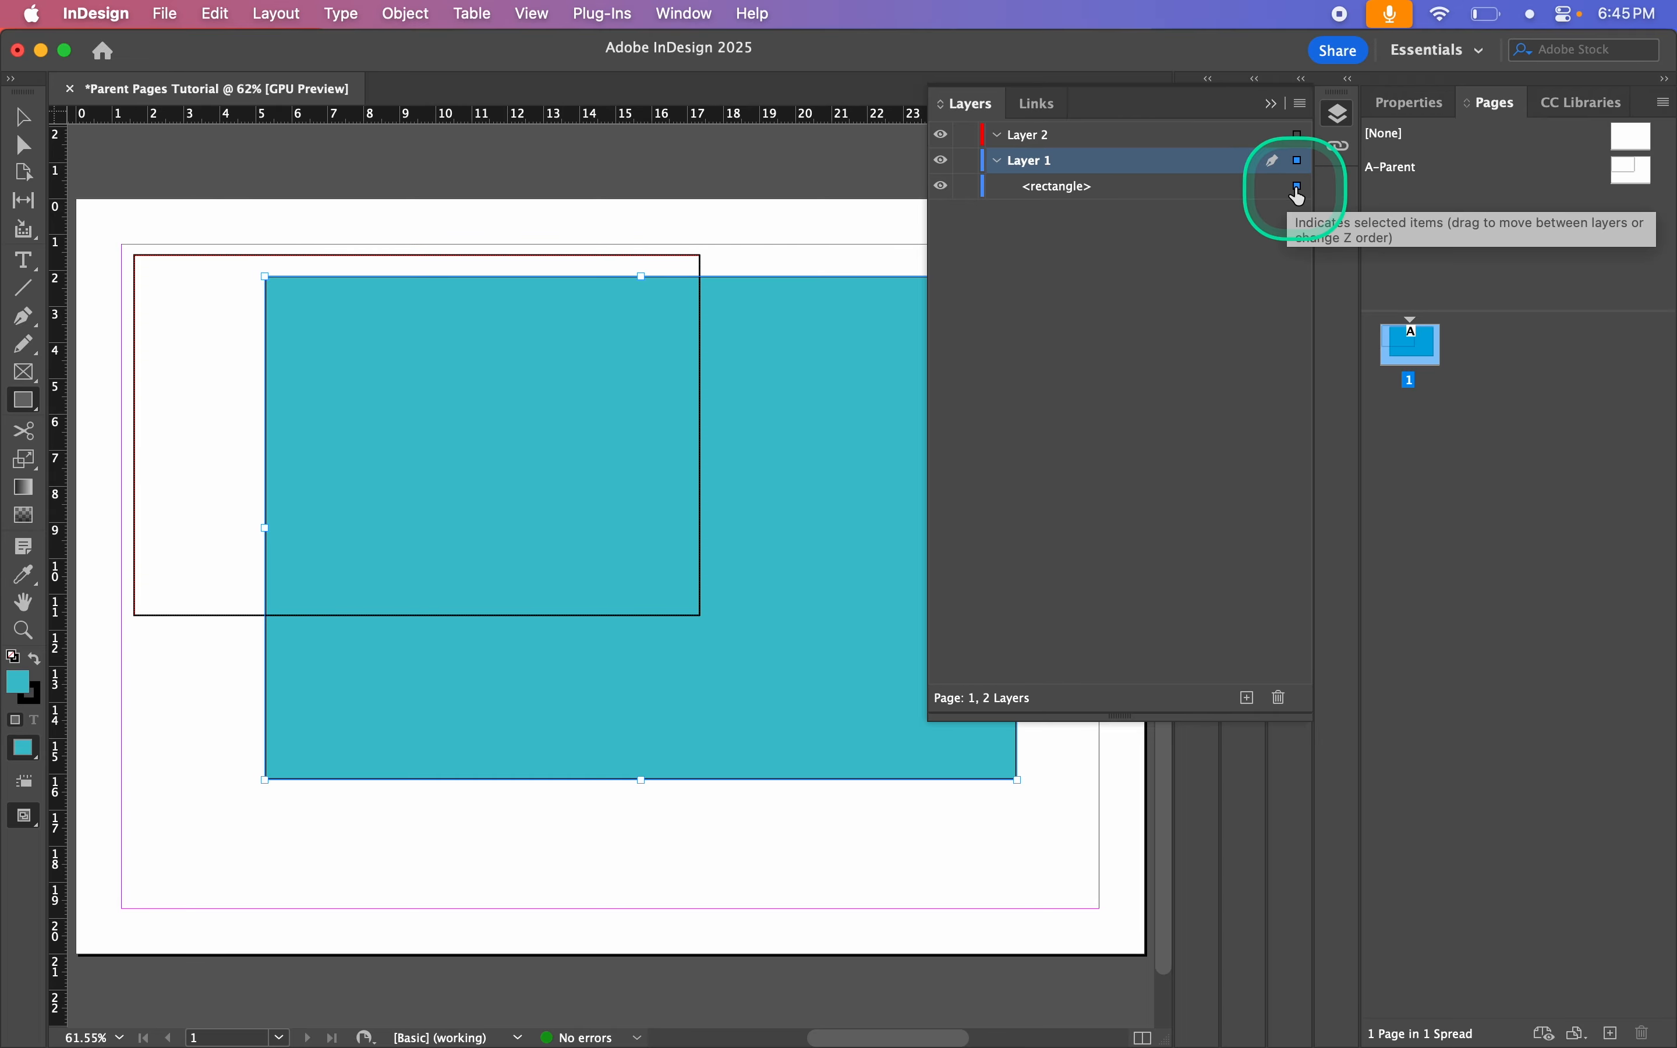
left_click(1273, 105)
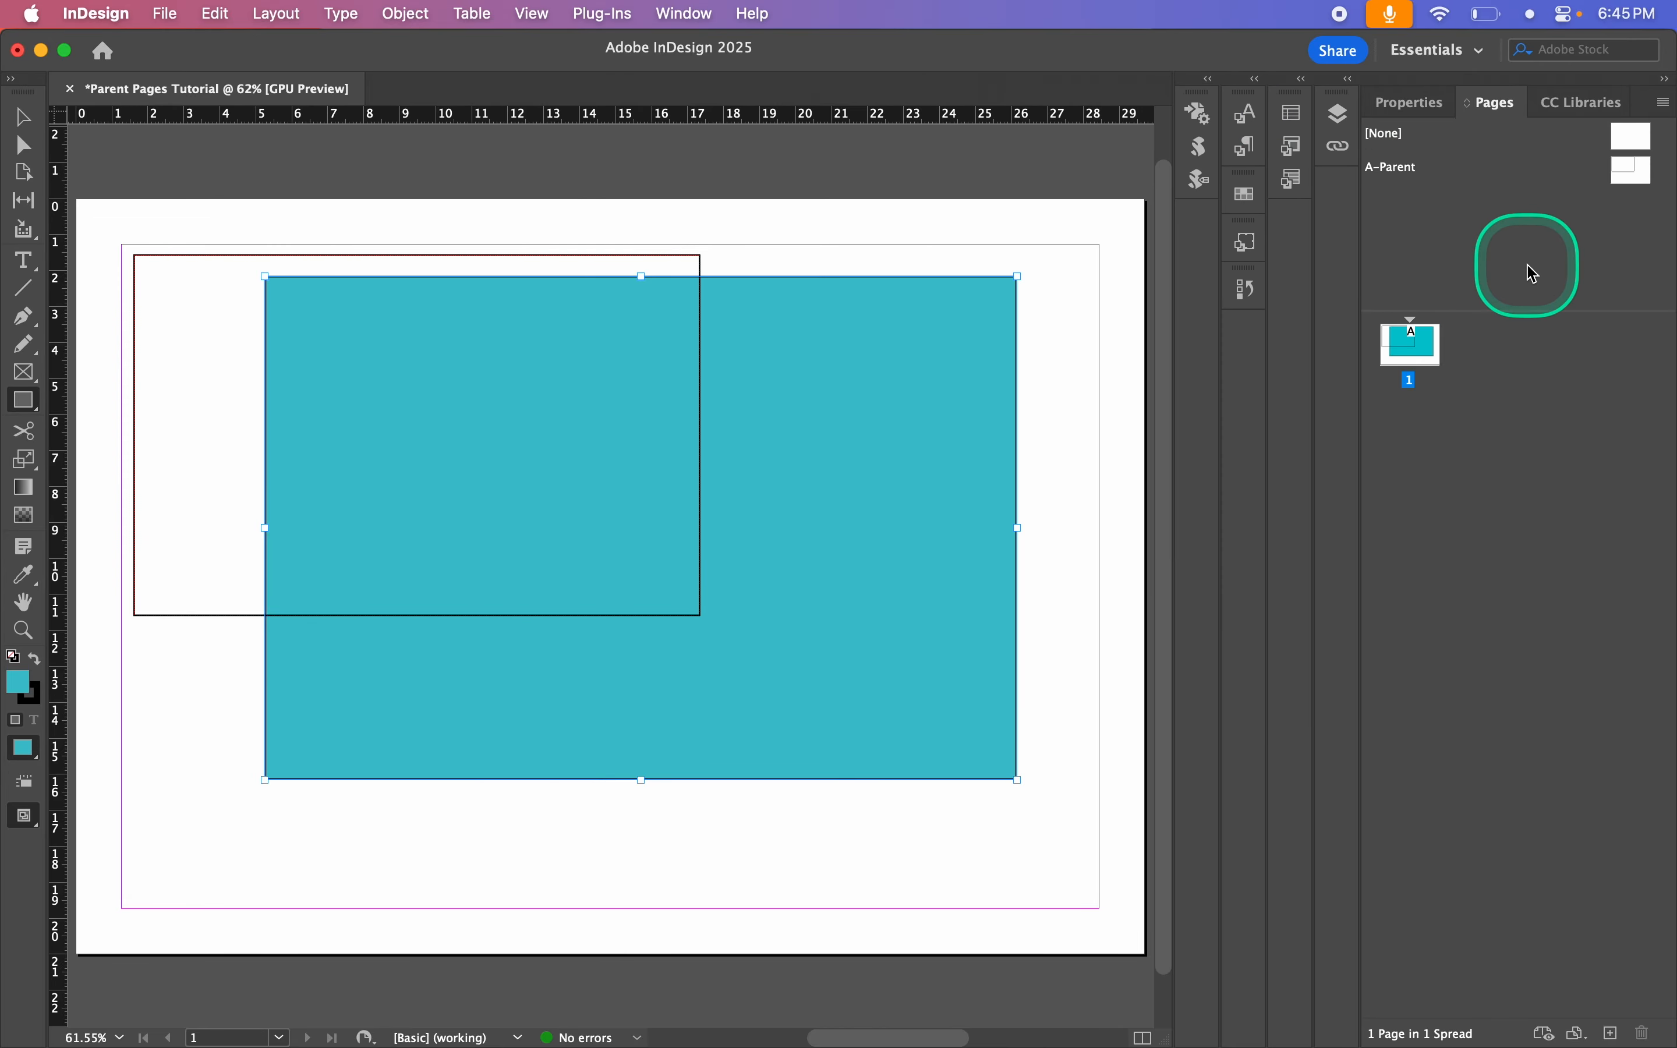
Step: Return to A-Parent and add a new blank parent page to the document
double_click(1643, 171)
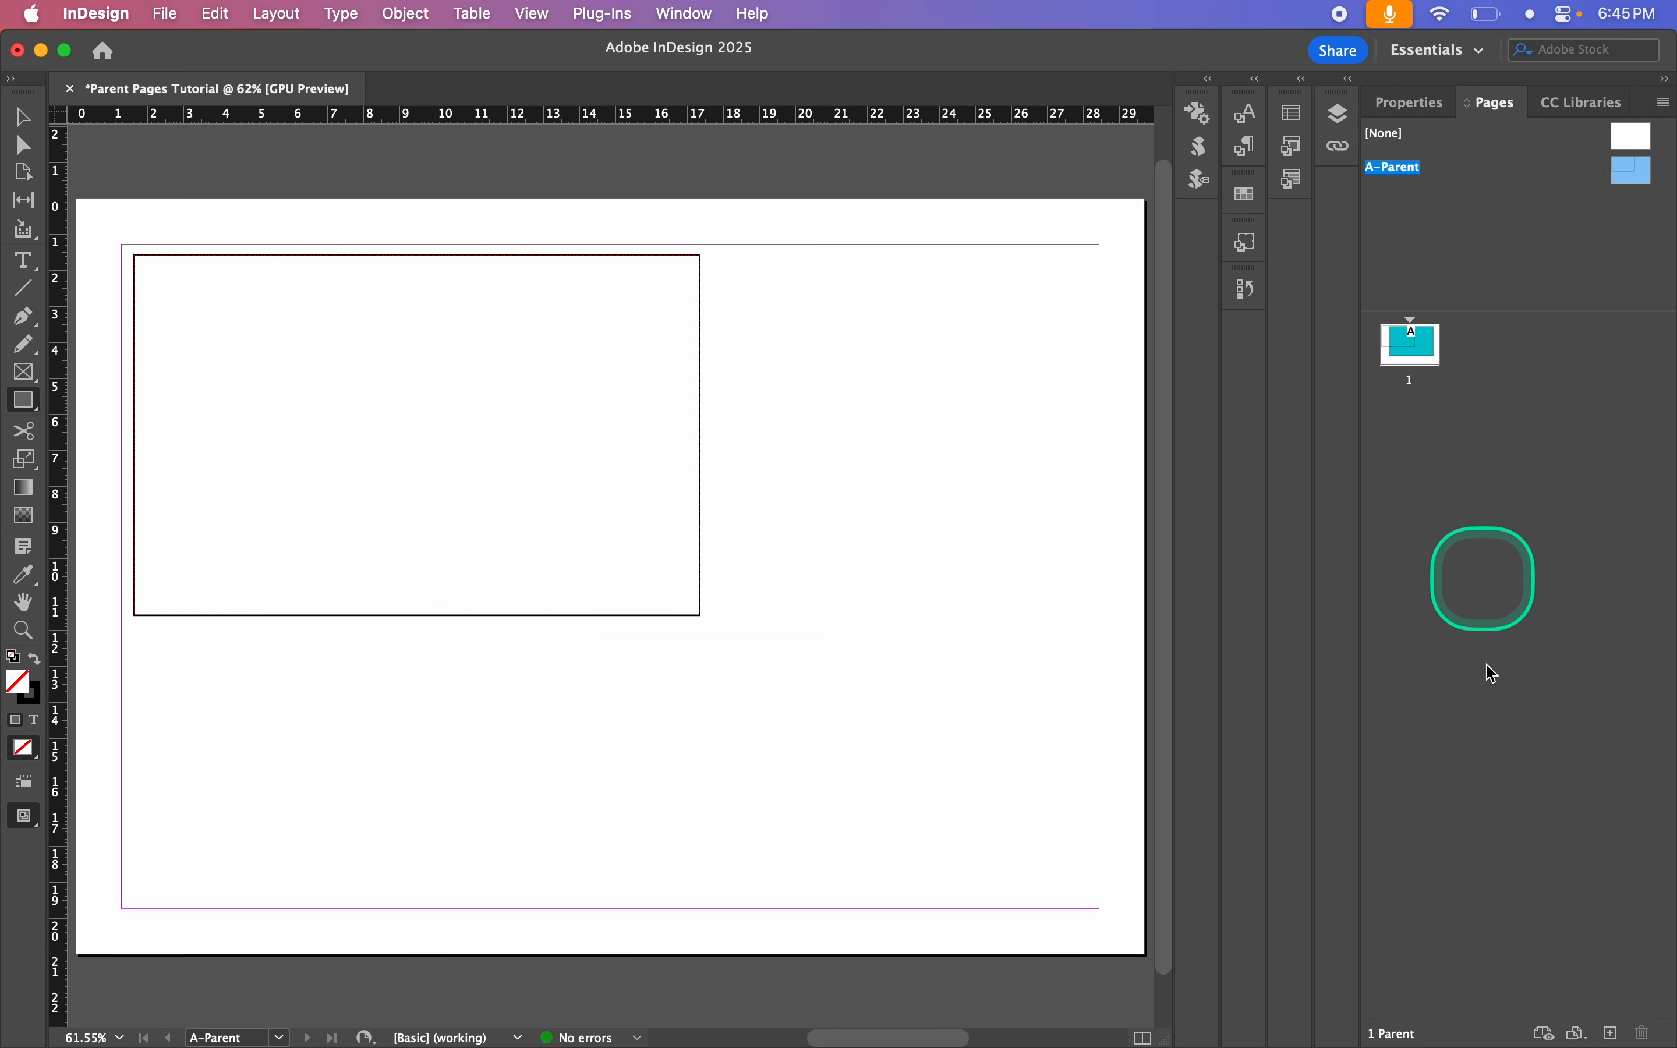
left_click(1612, 1036)
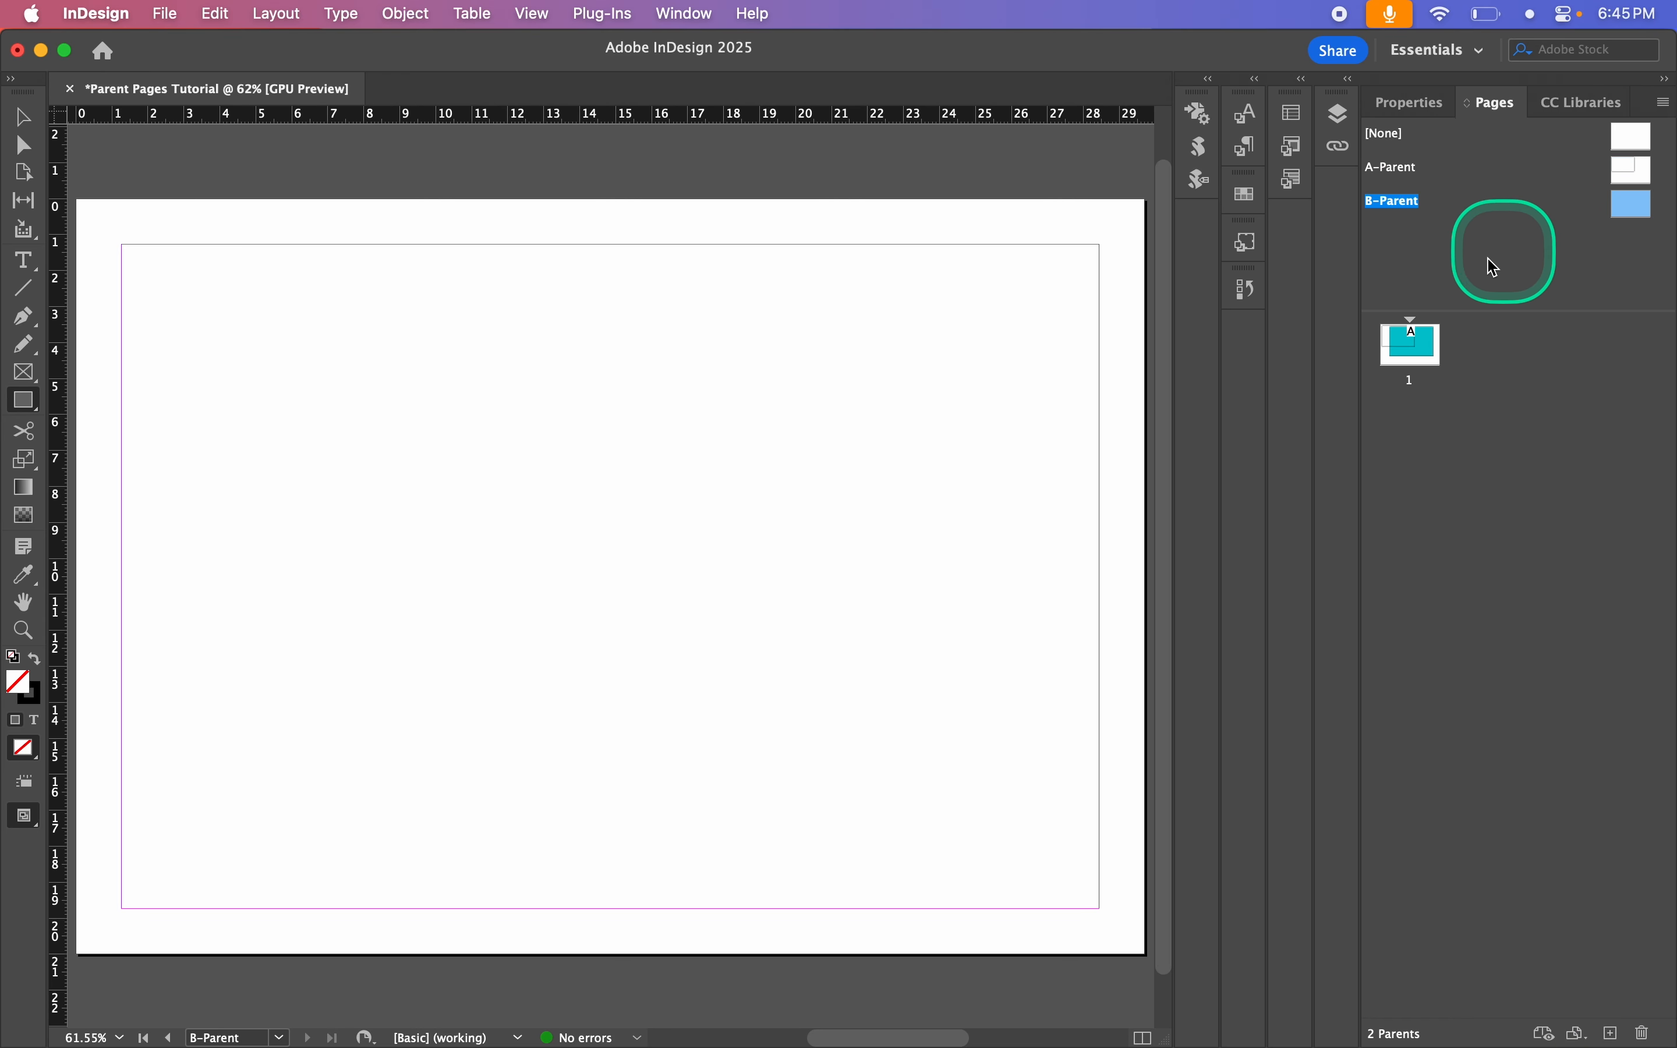
Step: Add a second document page after page 1
double_click(1402, 345)
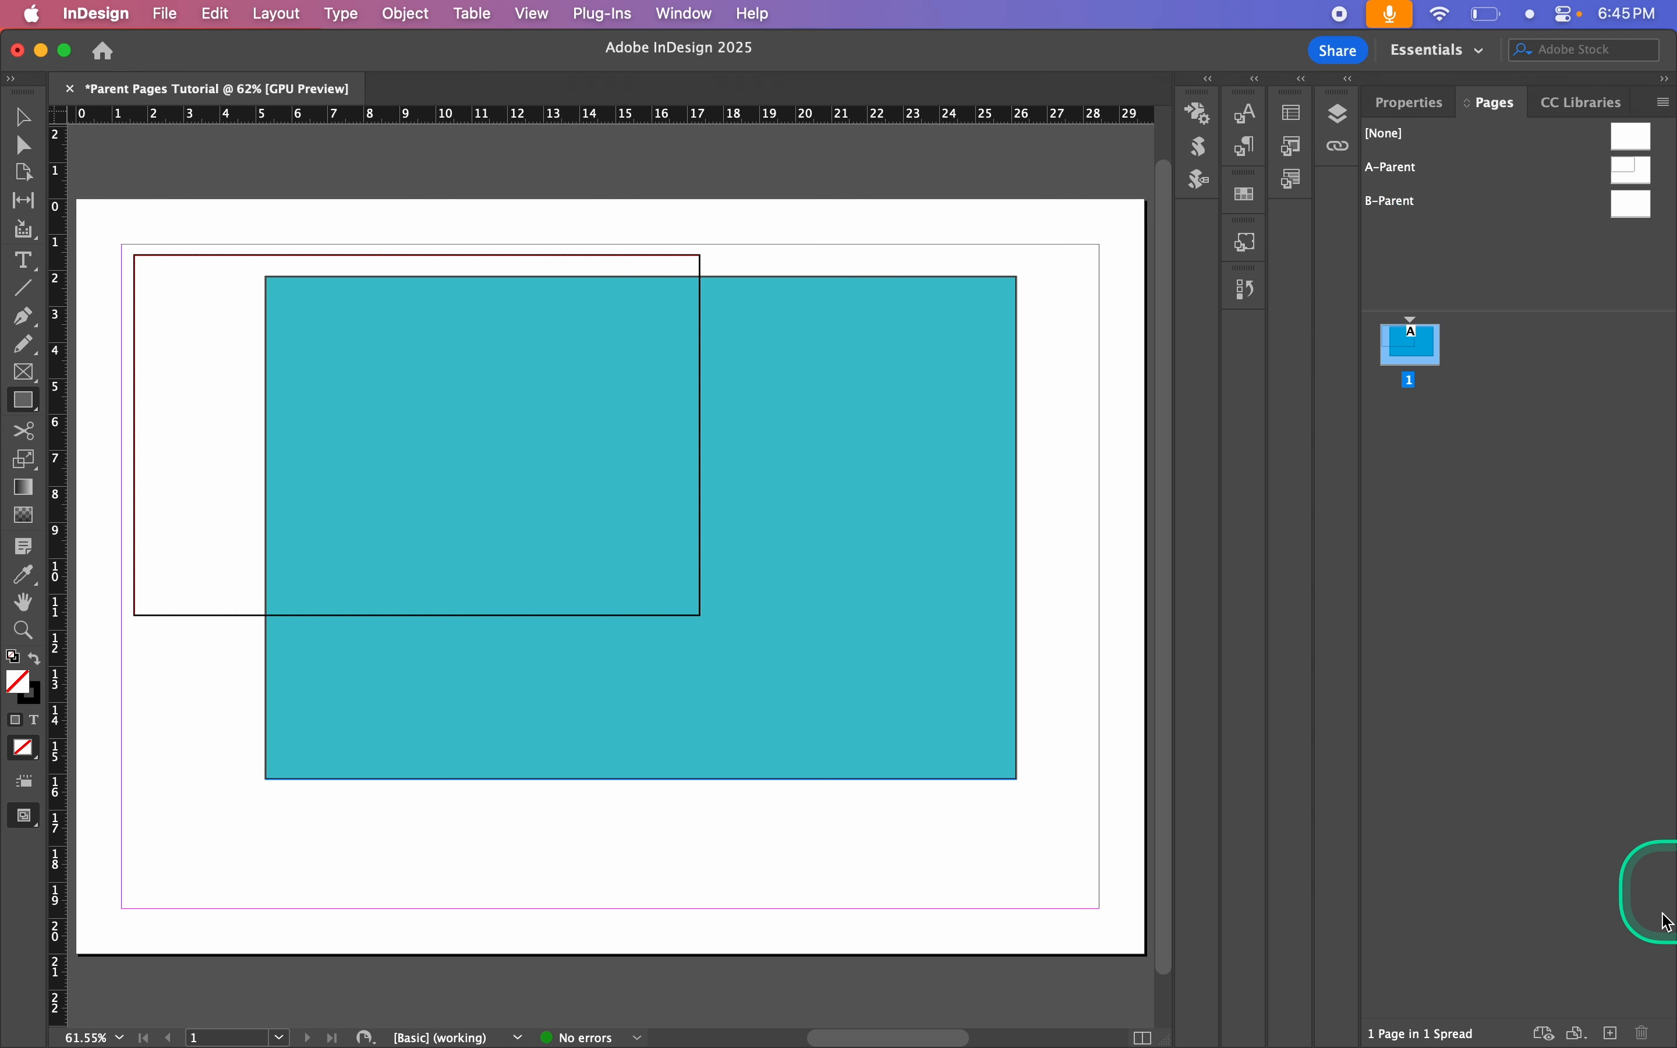
left_click(1615, 1034)
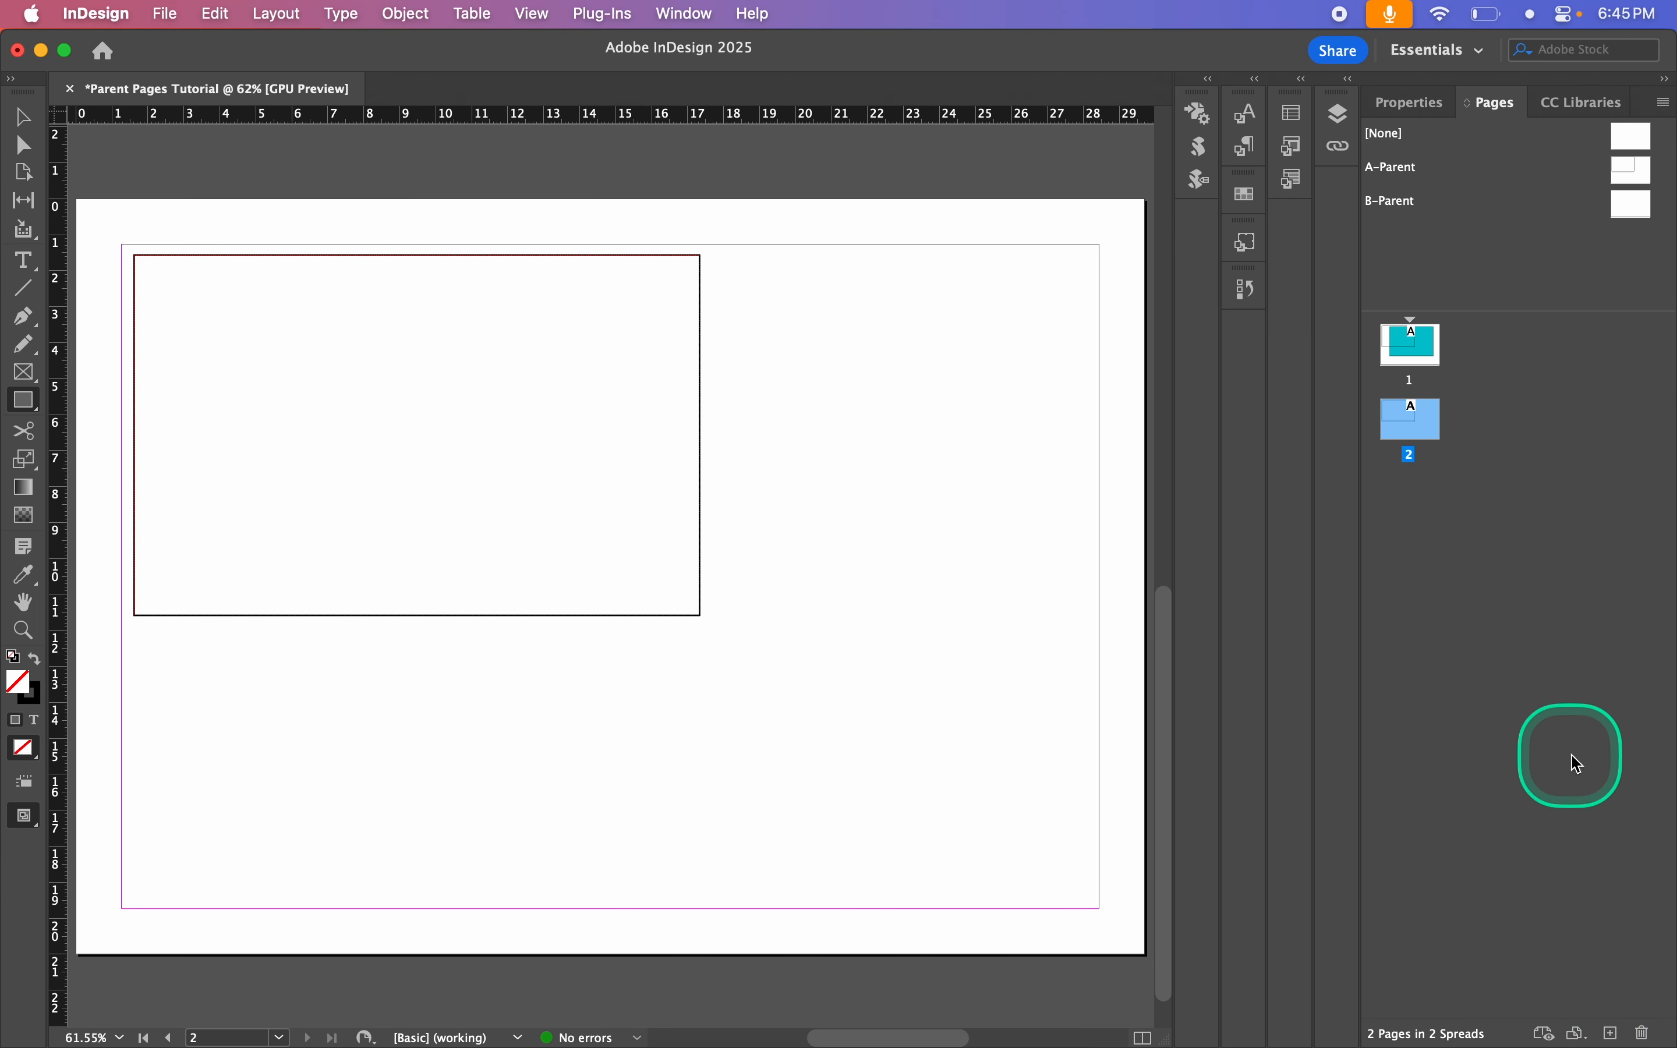
Step: Set B-Parent to be based on A-Parent in its parent options
double_click(1633, 219)
left_click(1390, 201)
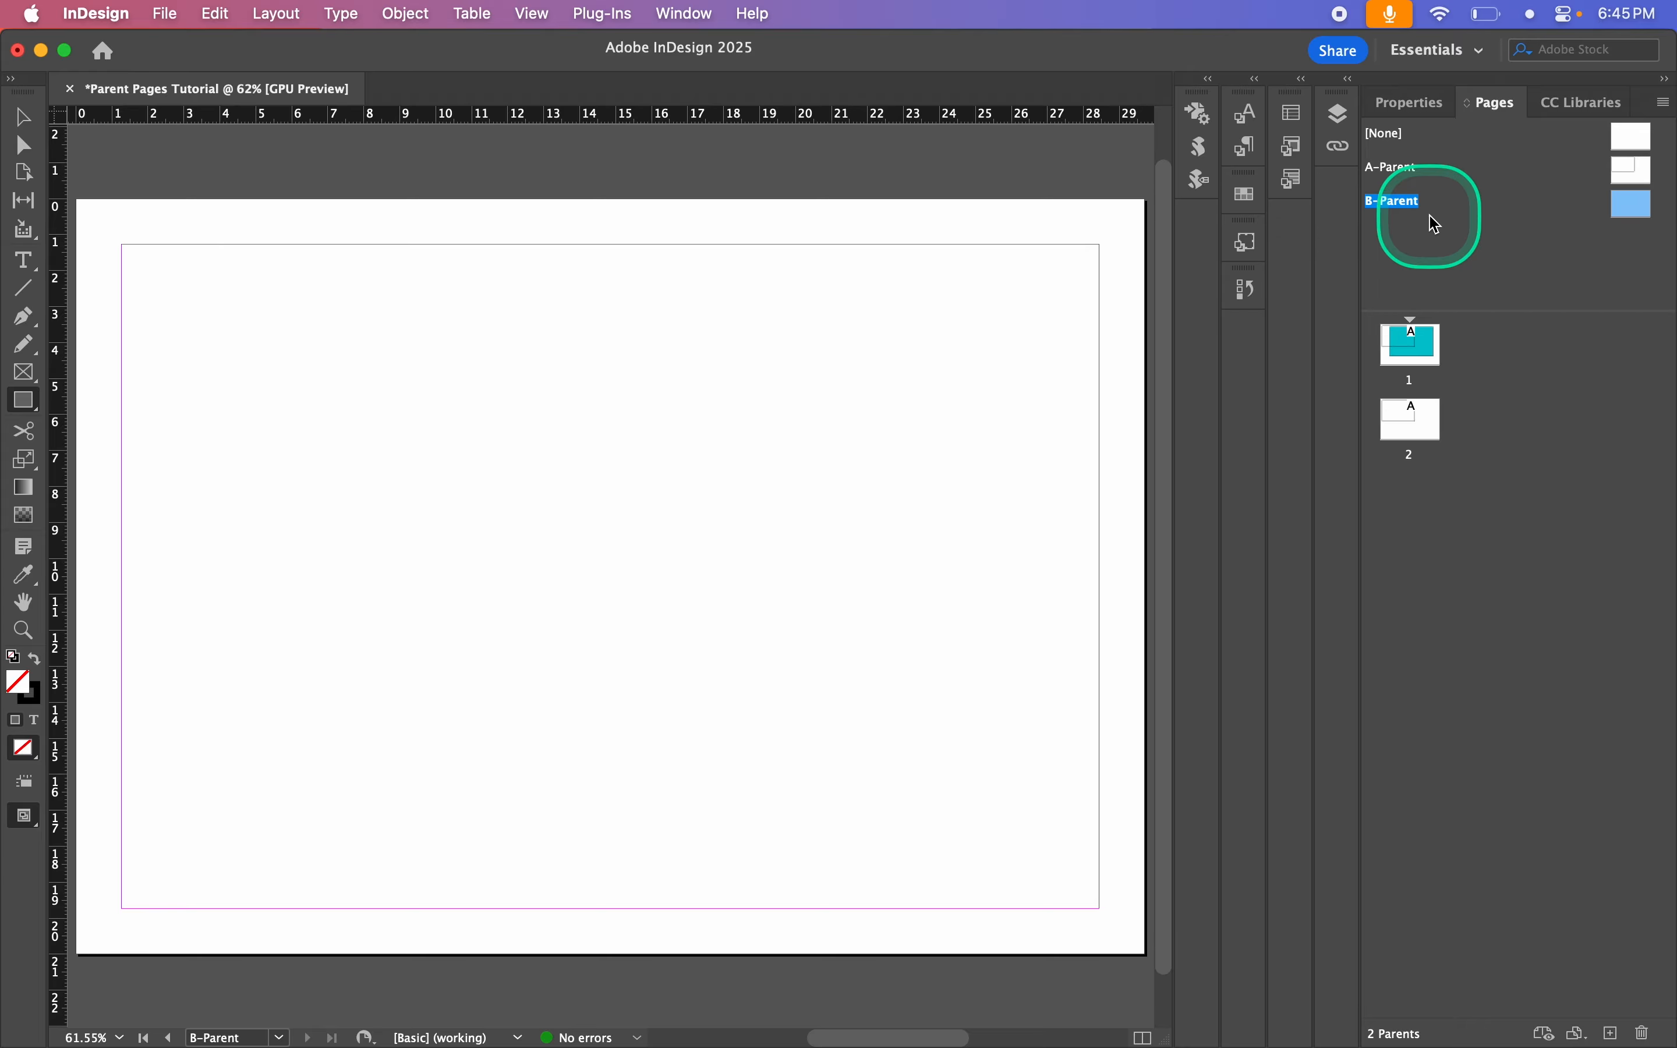
left_click(1386, 212, "ctrl")
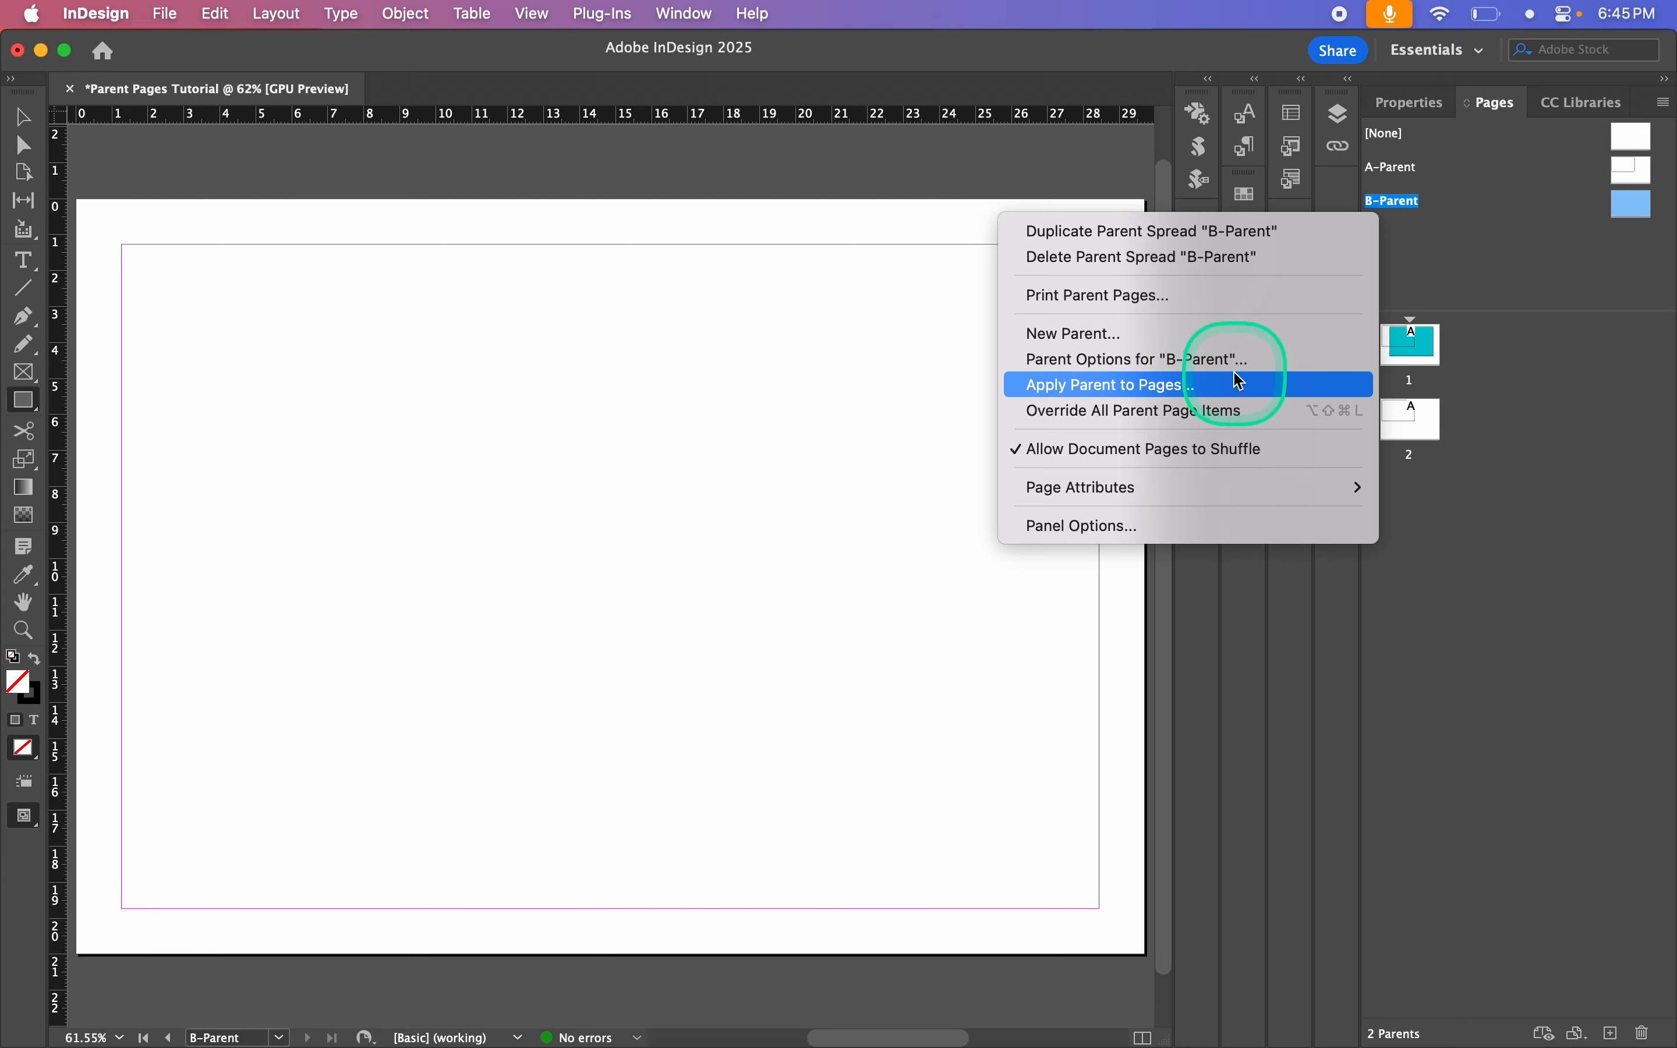
left_click(1251, 370)
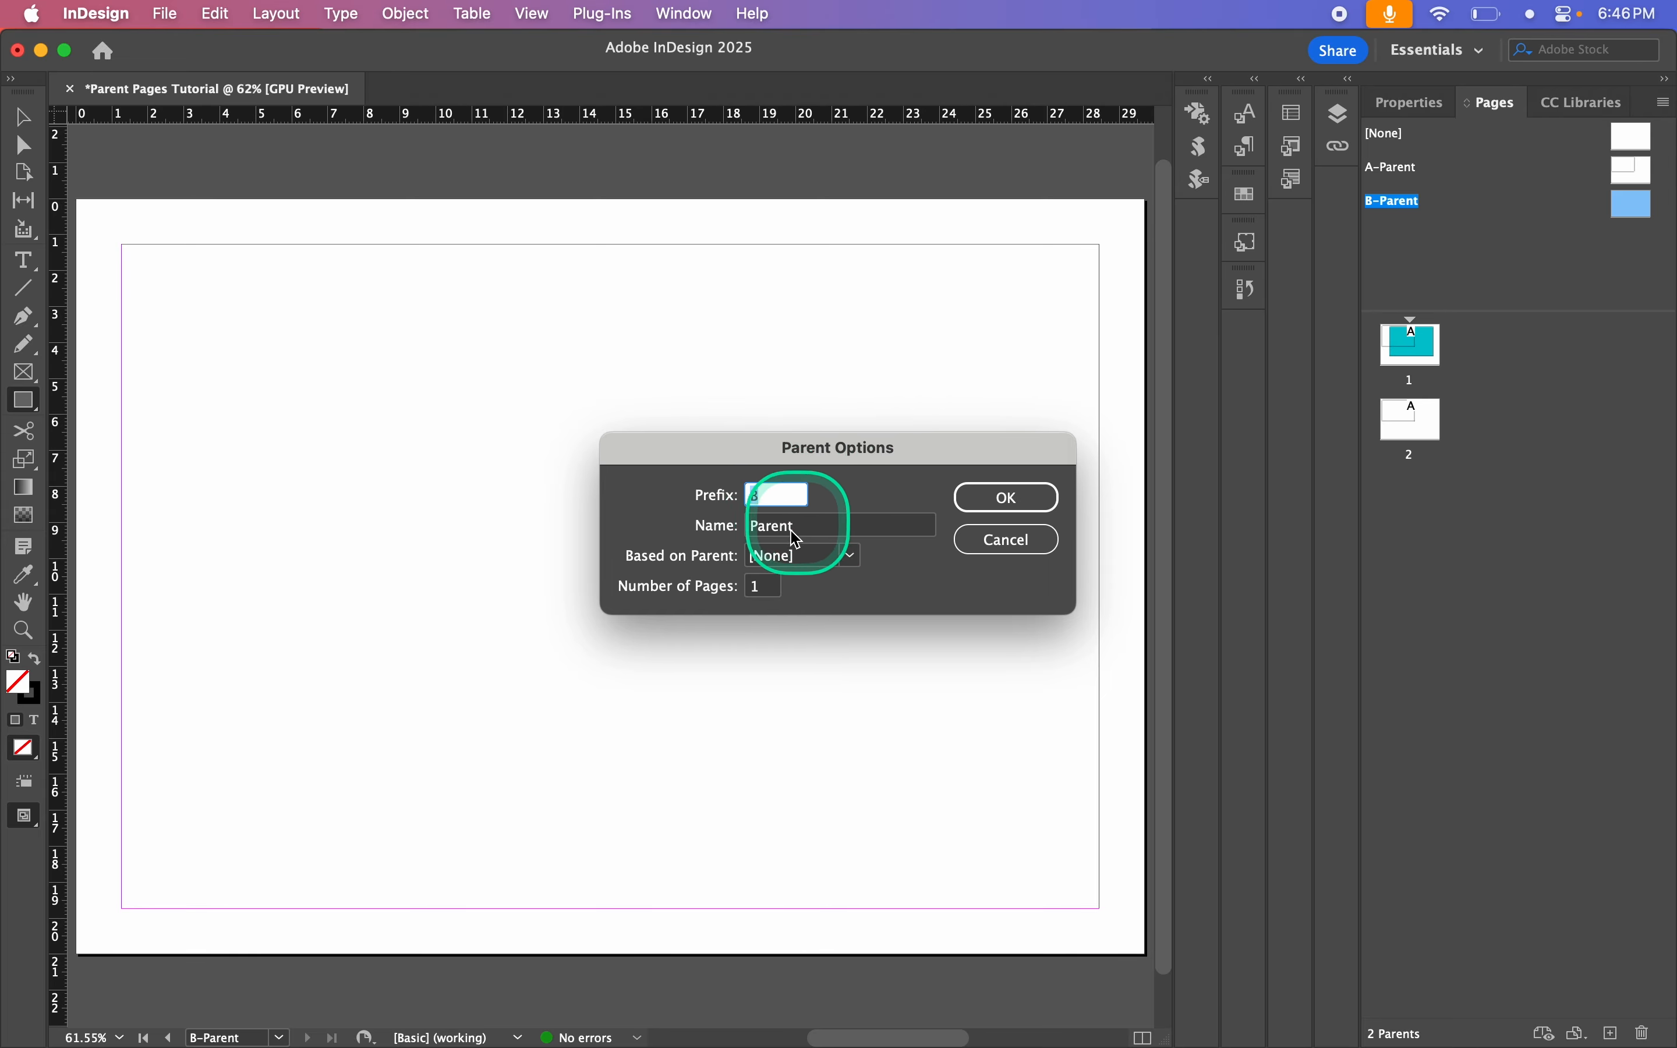
left_click(847, 556)
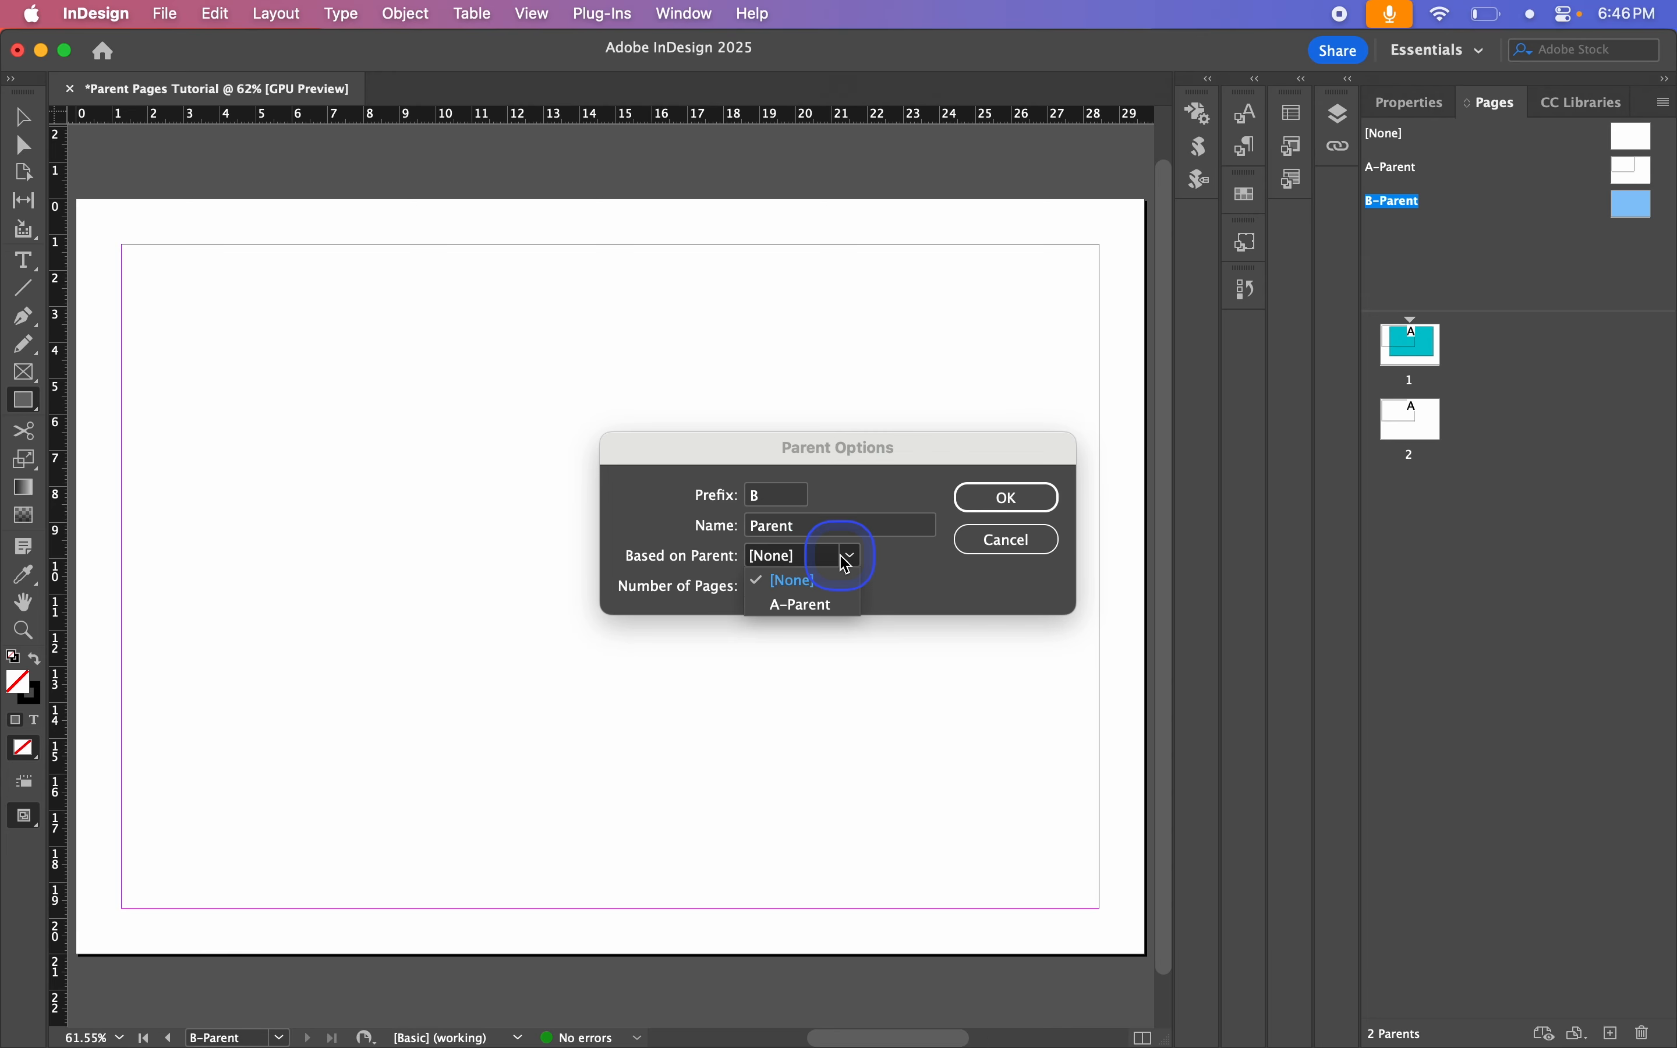
left_click(796, 609)
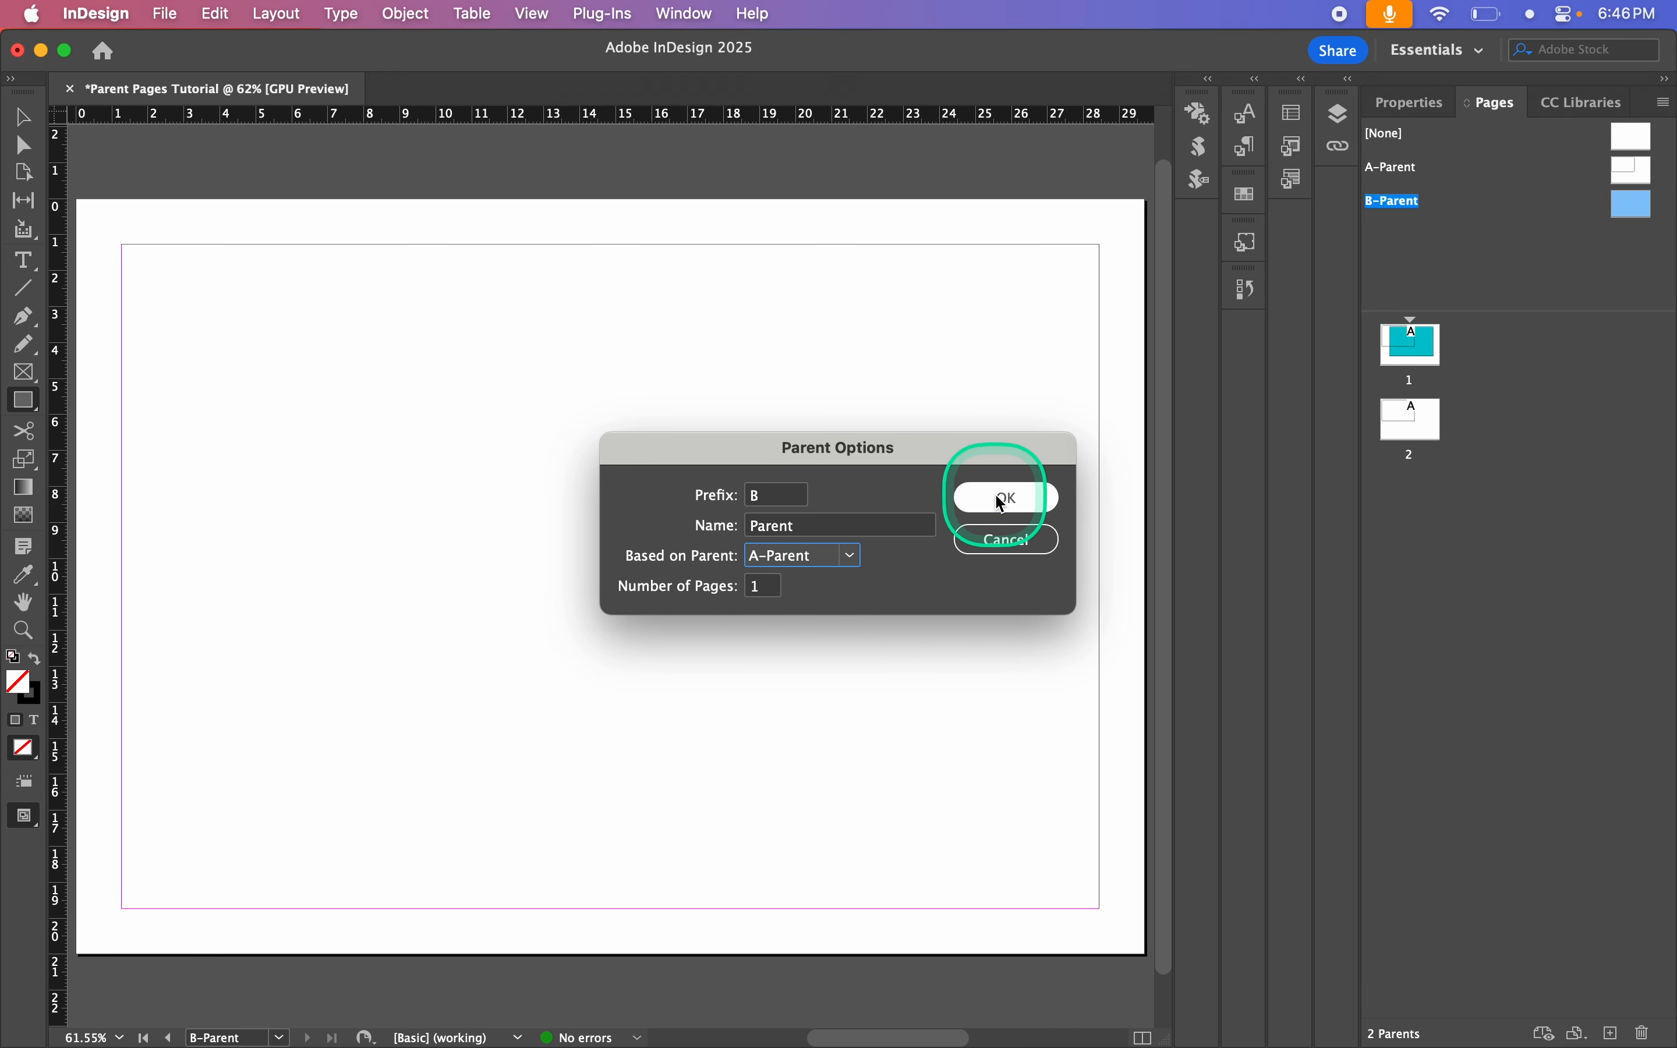
left_click(1007, 499)
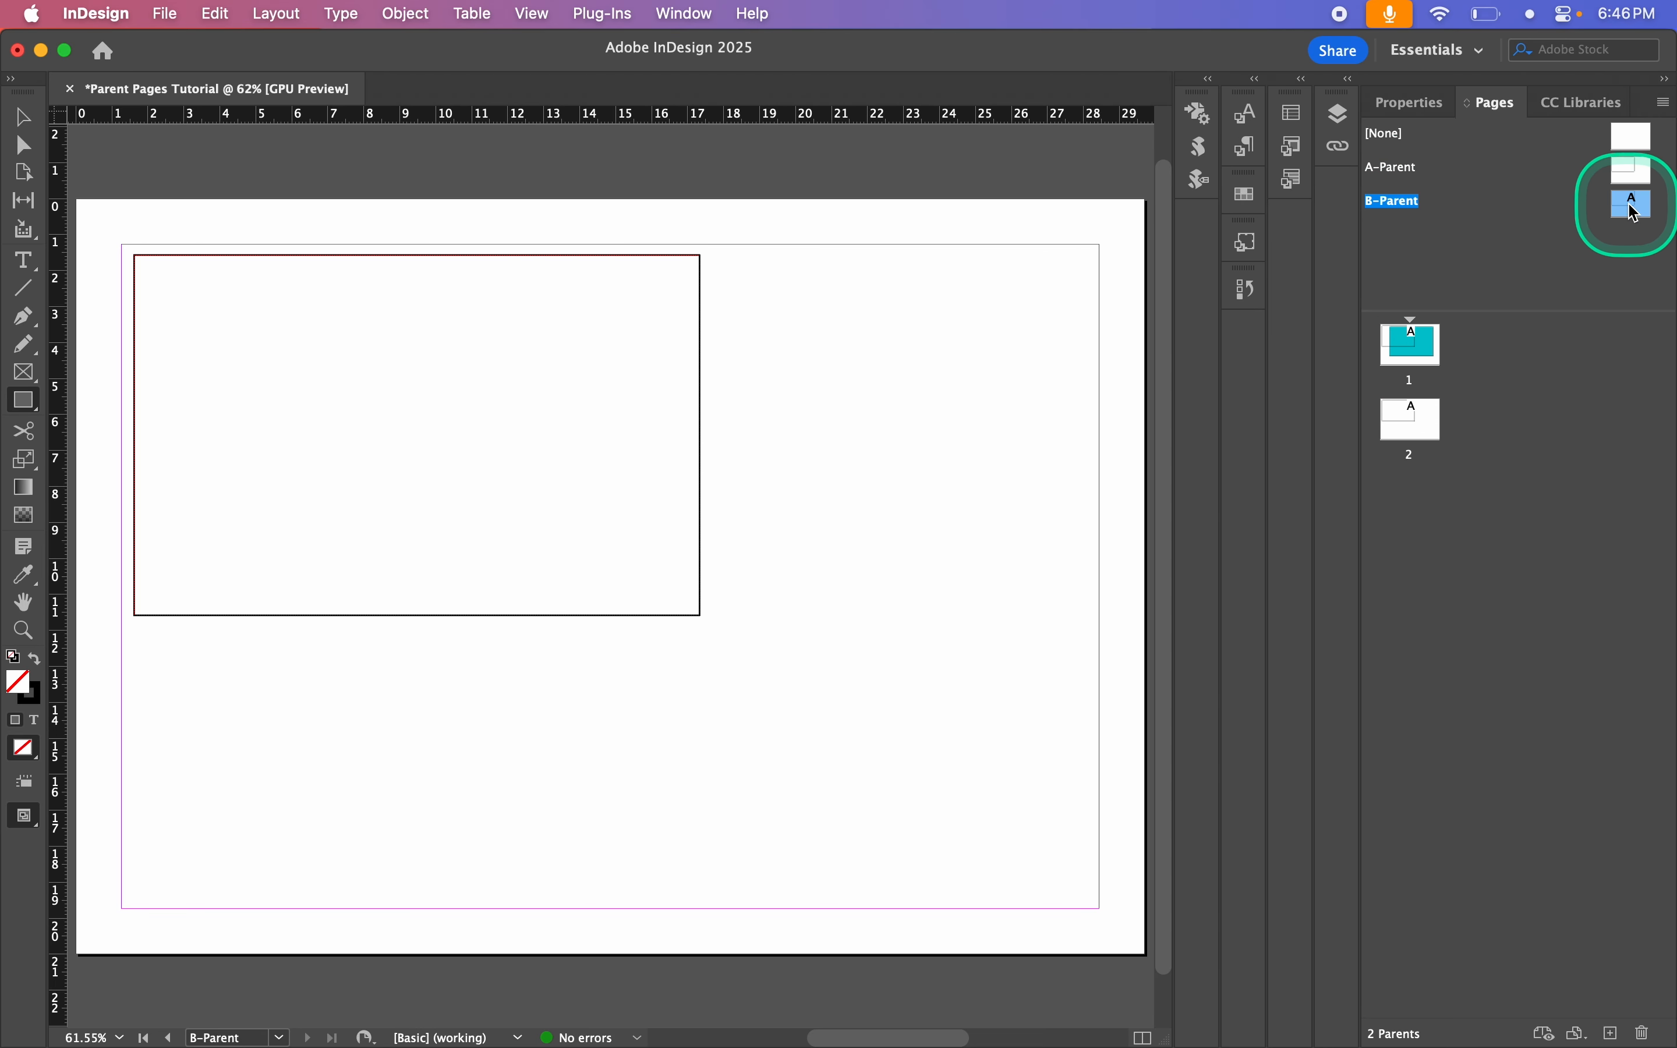
Step: Draw a rectangle about 17 by 9.5 ruler units on B-Parent, overlapping the inherited one, and apply B-Parent to page 1
double_click(1397, 168)
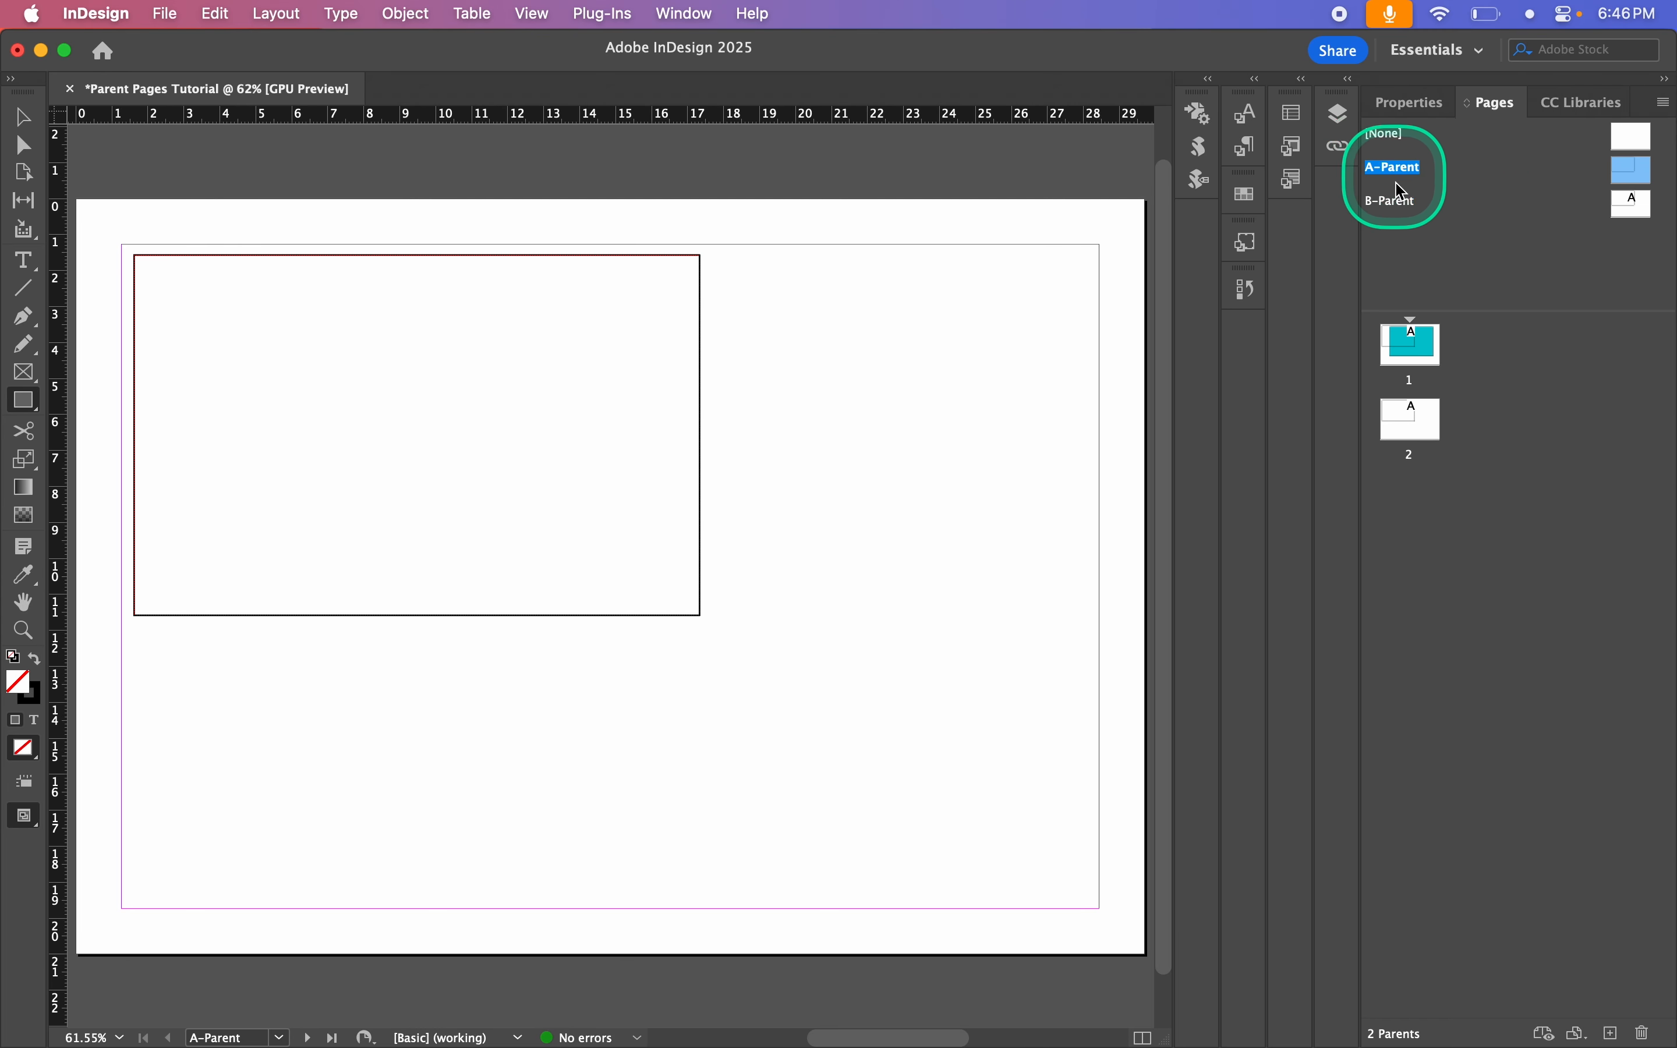
double_click(1630, 204)
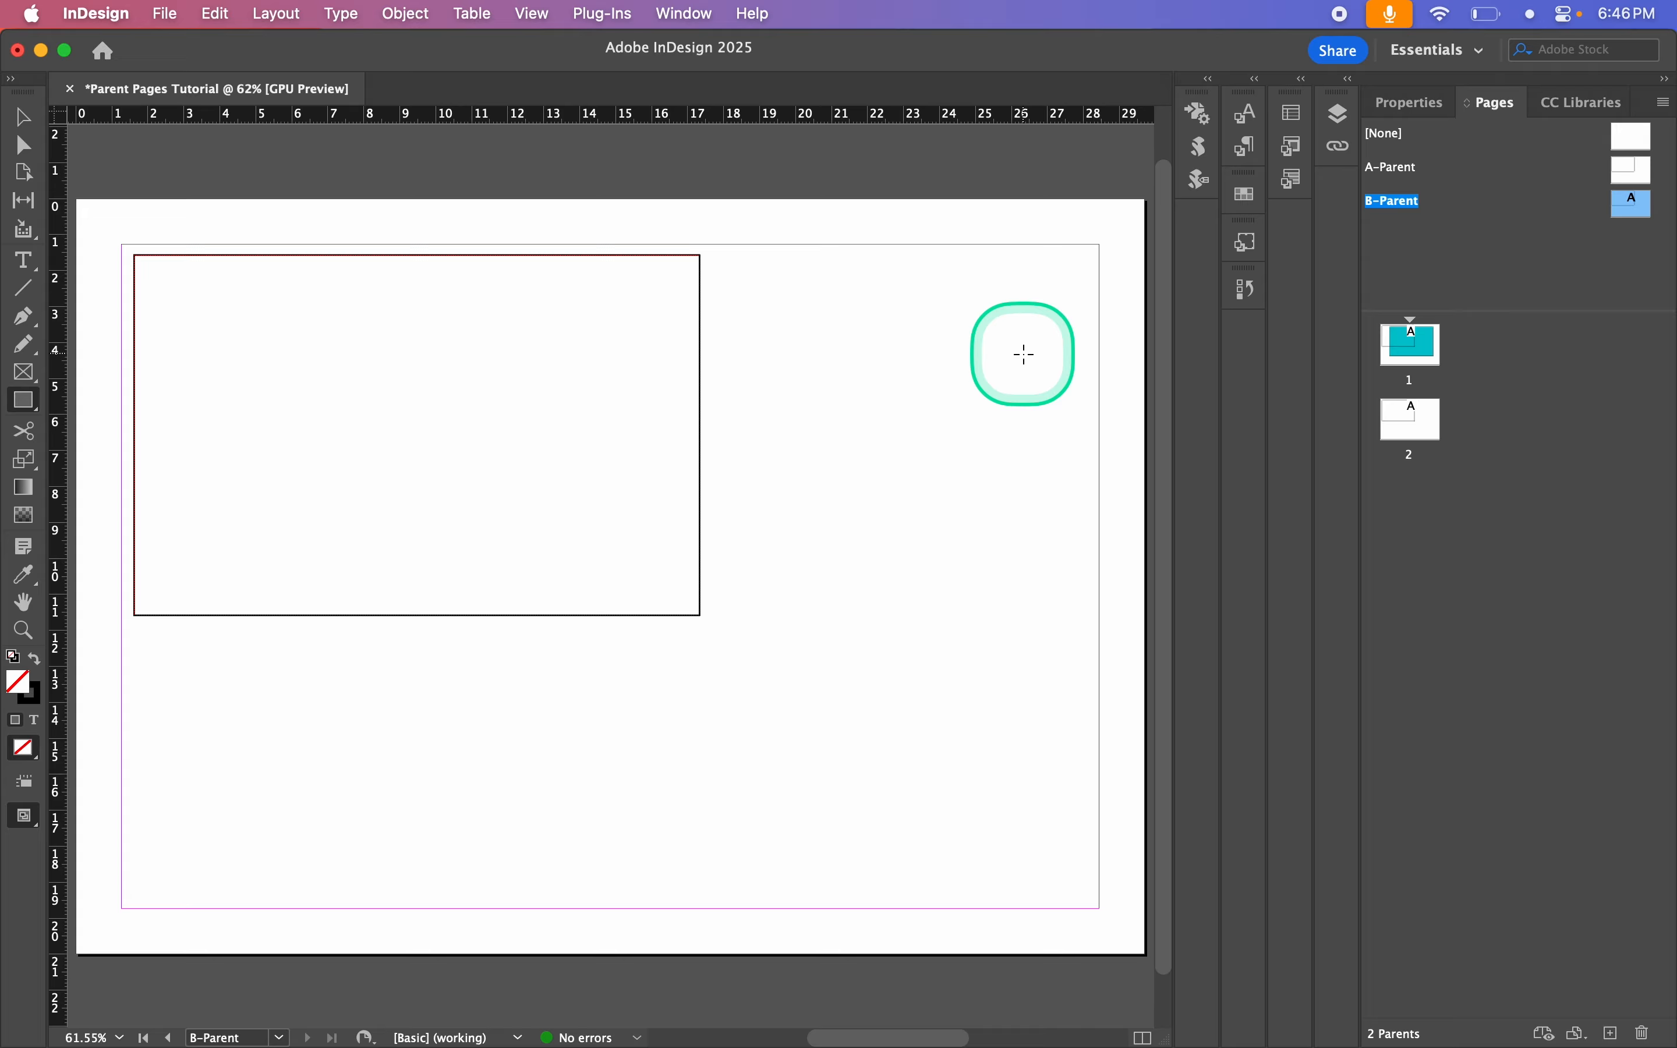
left_click_drag(985, 359, 367, 702)
left_click_drag(1639, 212, 1414, 355)
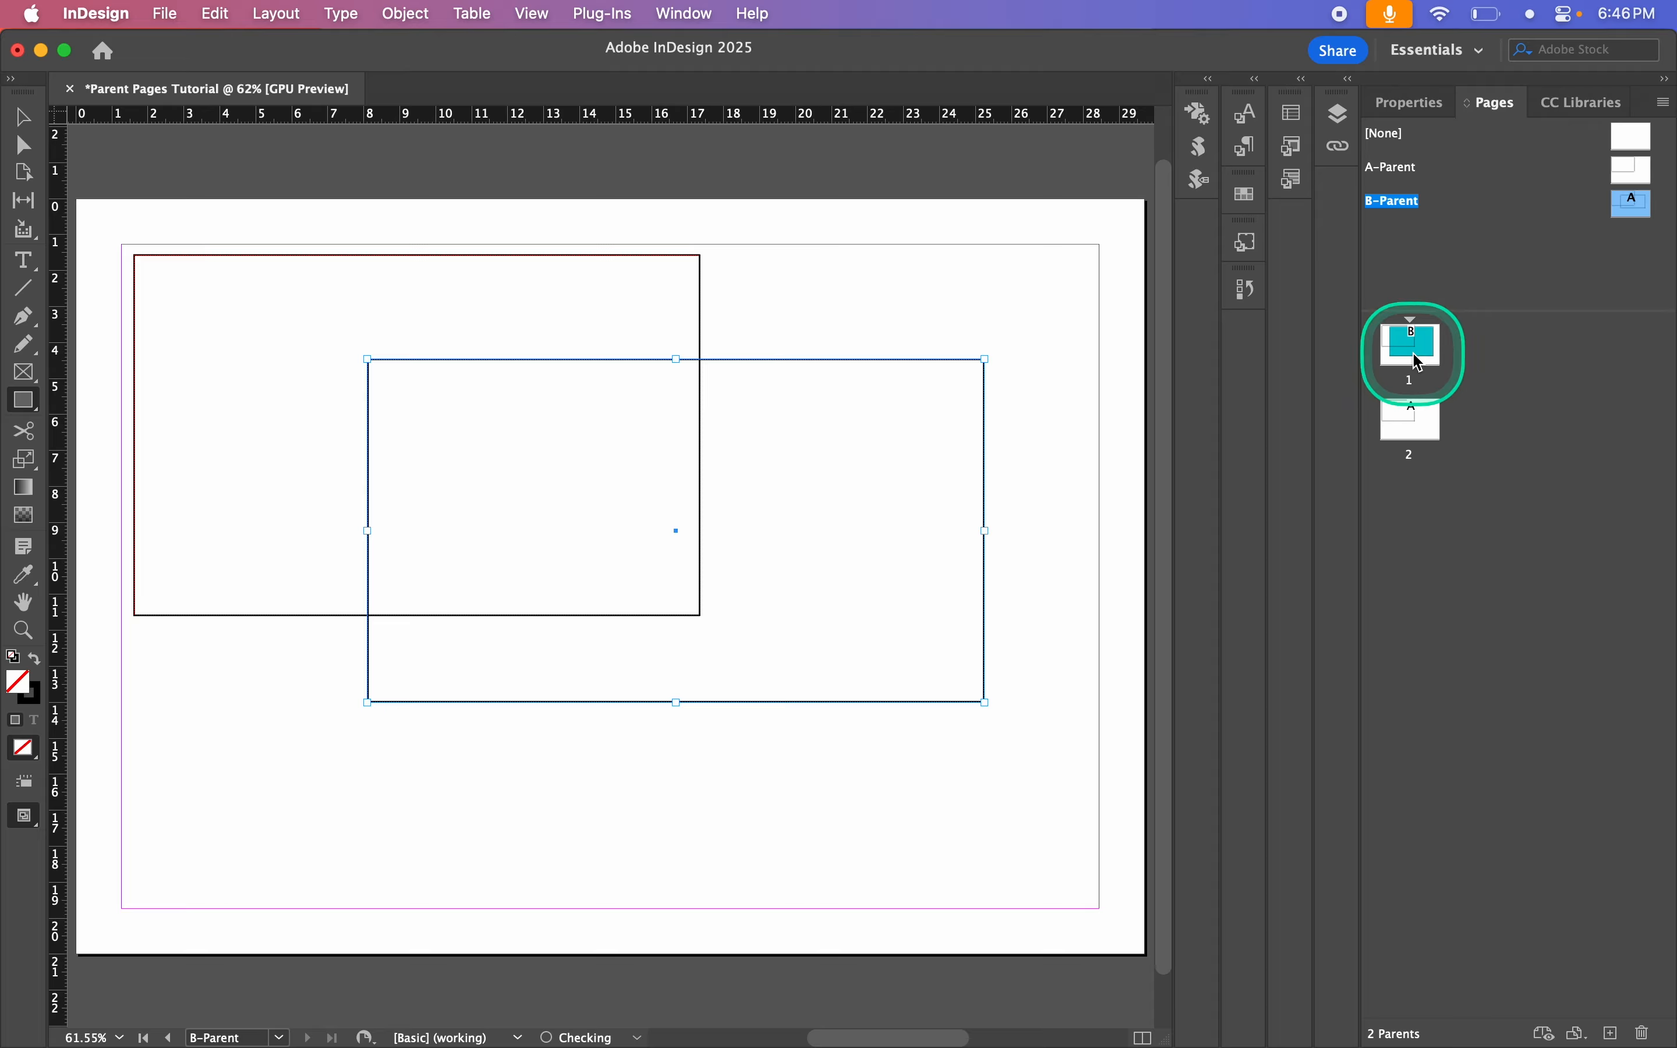
double_click(1404, 343)
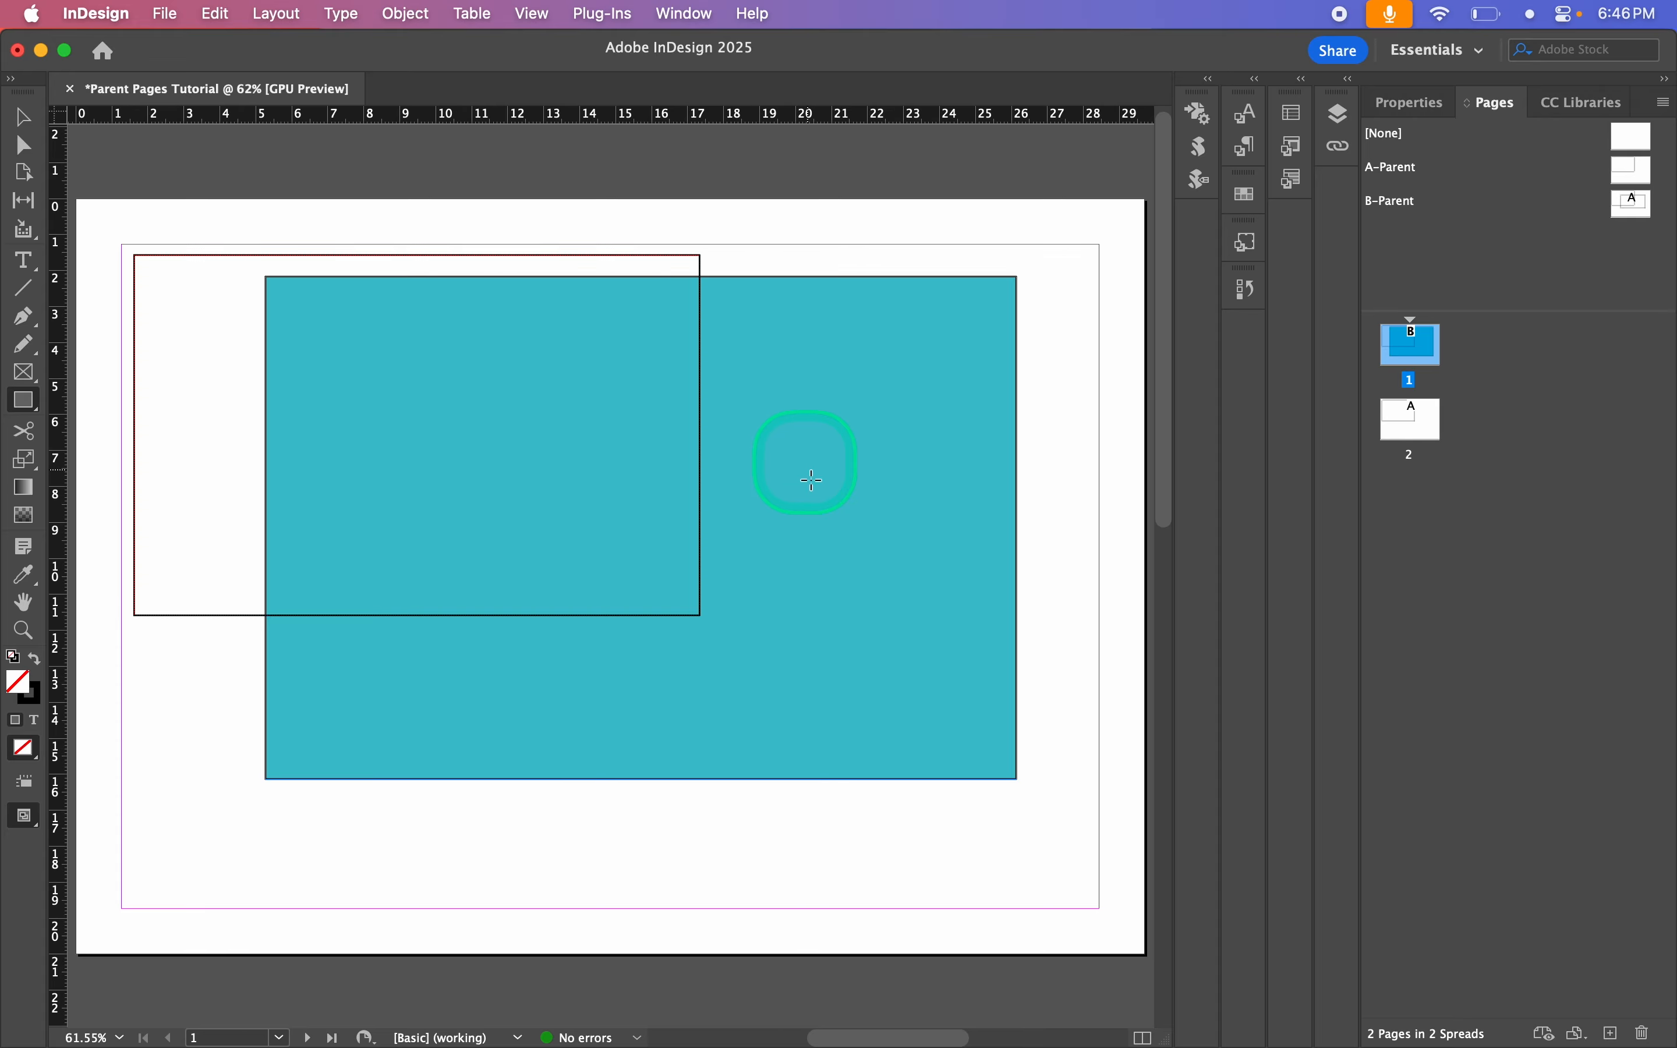
Step: Move B-Parent's own rectangle from Layer 1 to Layer 2, and open page 1 to check the stacking
left_click(1637, 212)
double_click(1638, 214)
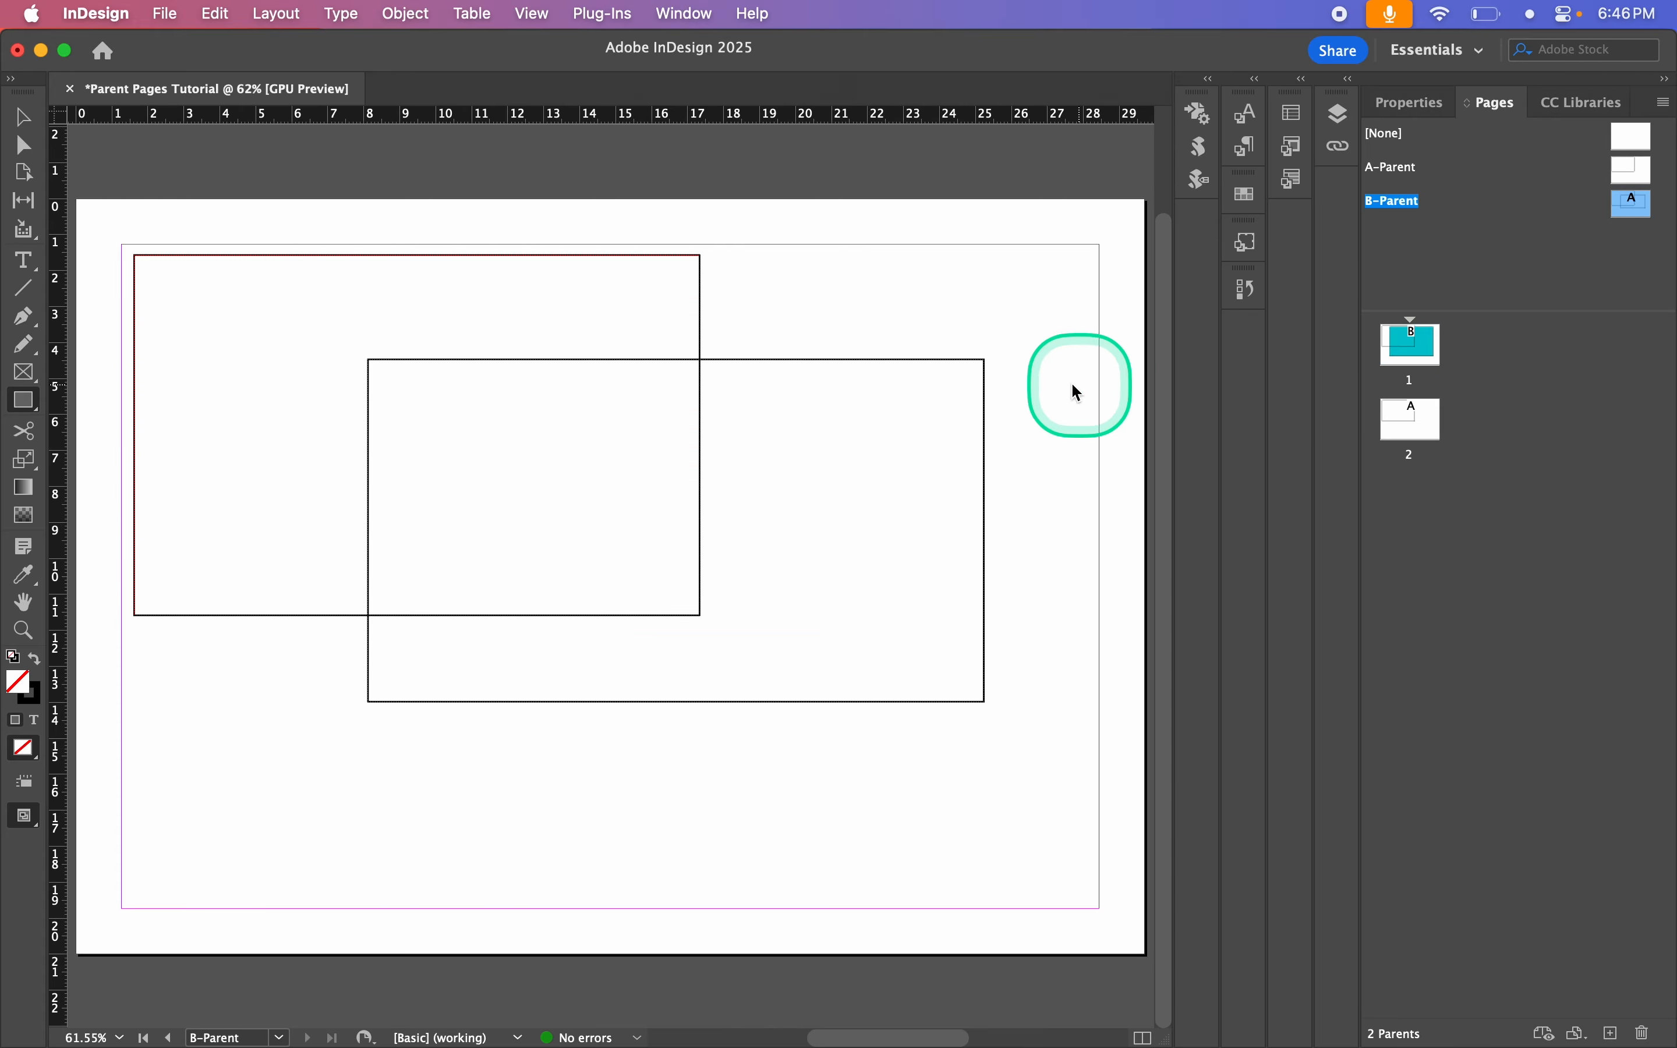
left_click(1338, 114)
left_click_drag(1095, 186, 1050, 139)
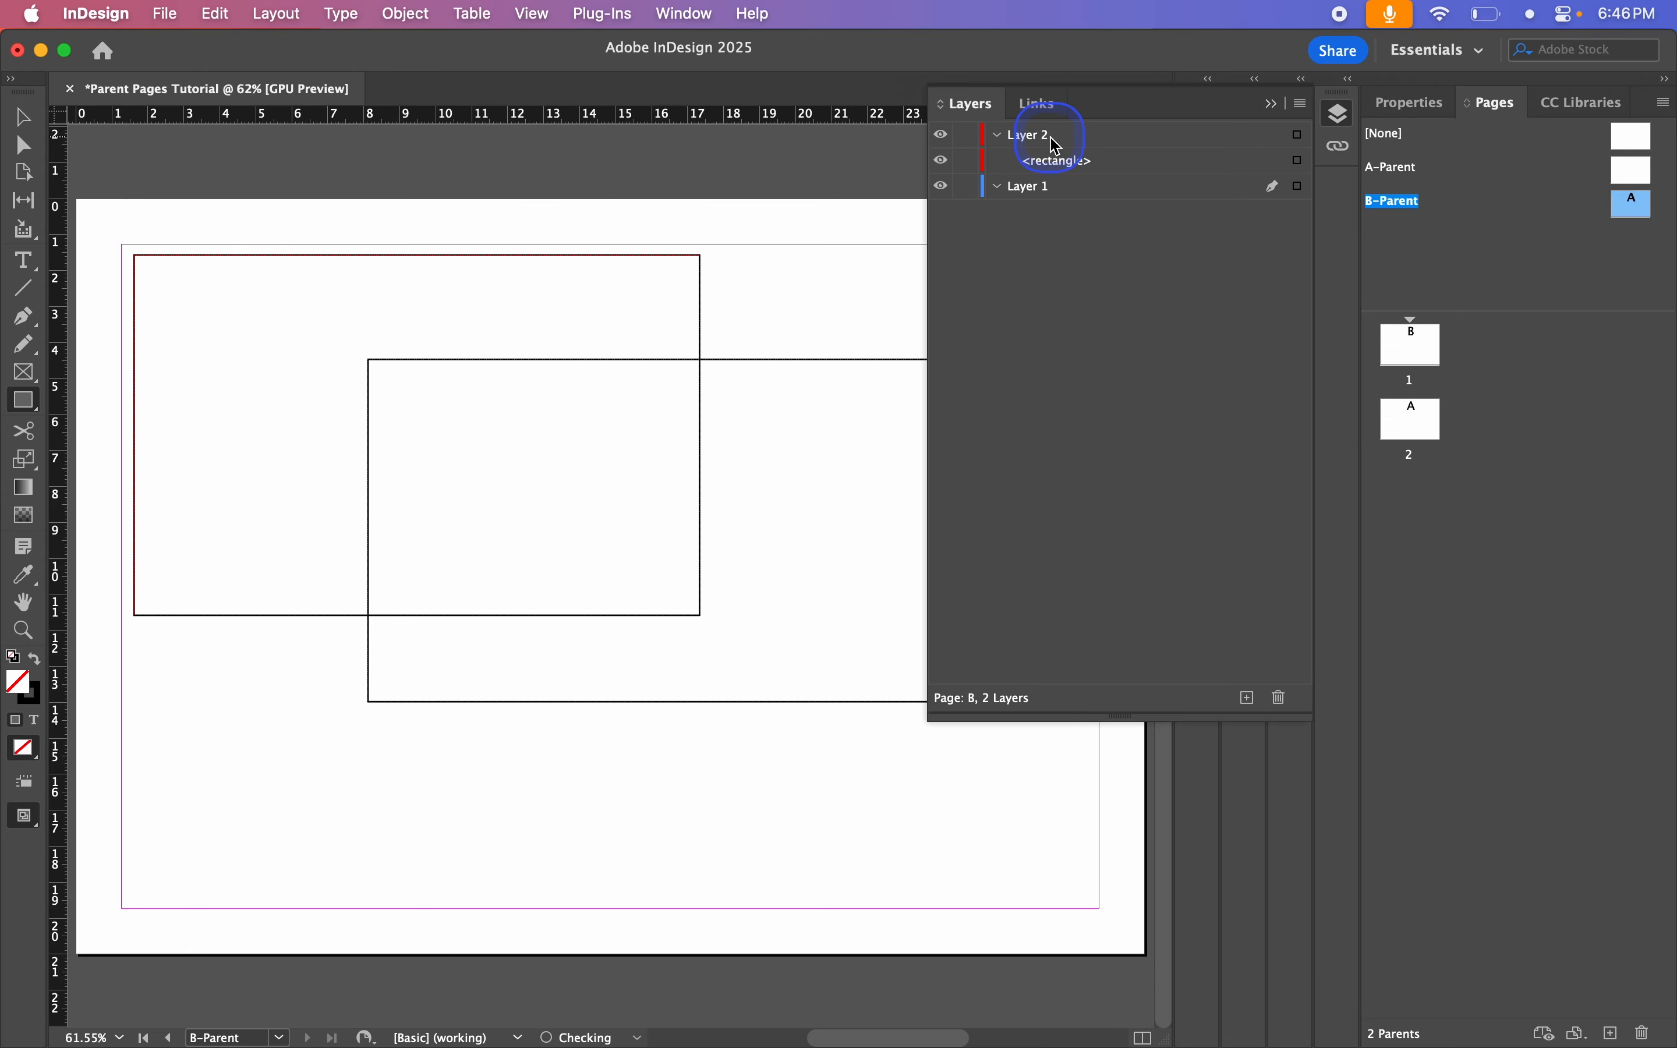
left_click(1518, 374)
double_click(1420, 349)
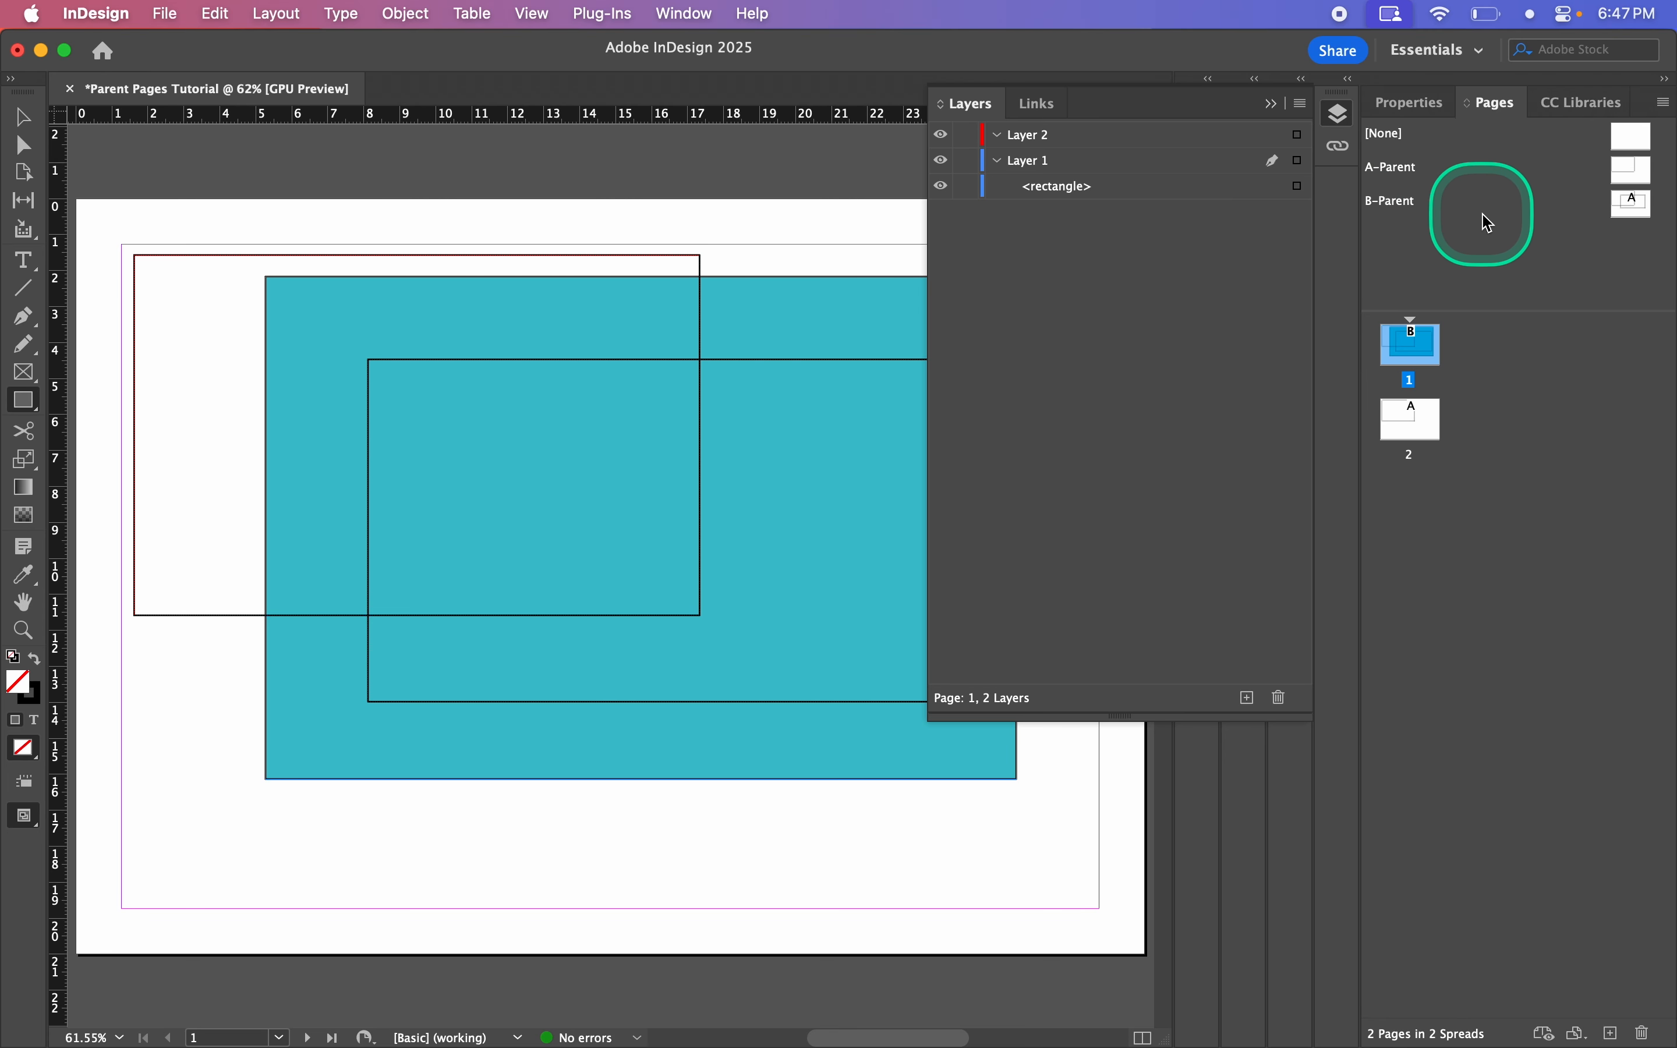
left_click(1273, 105)
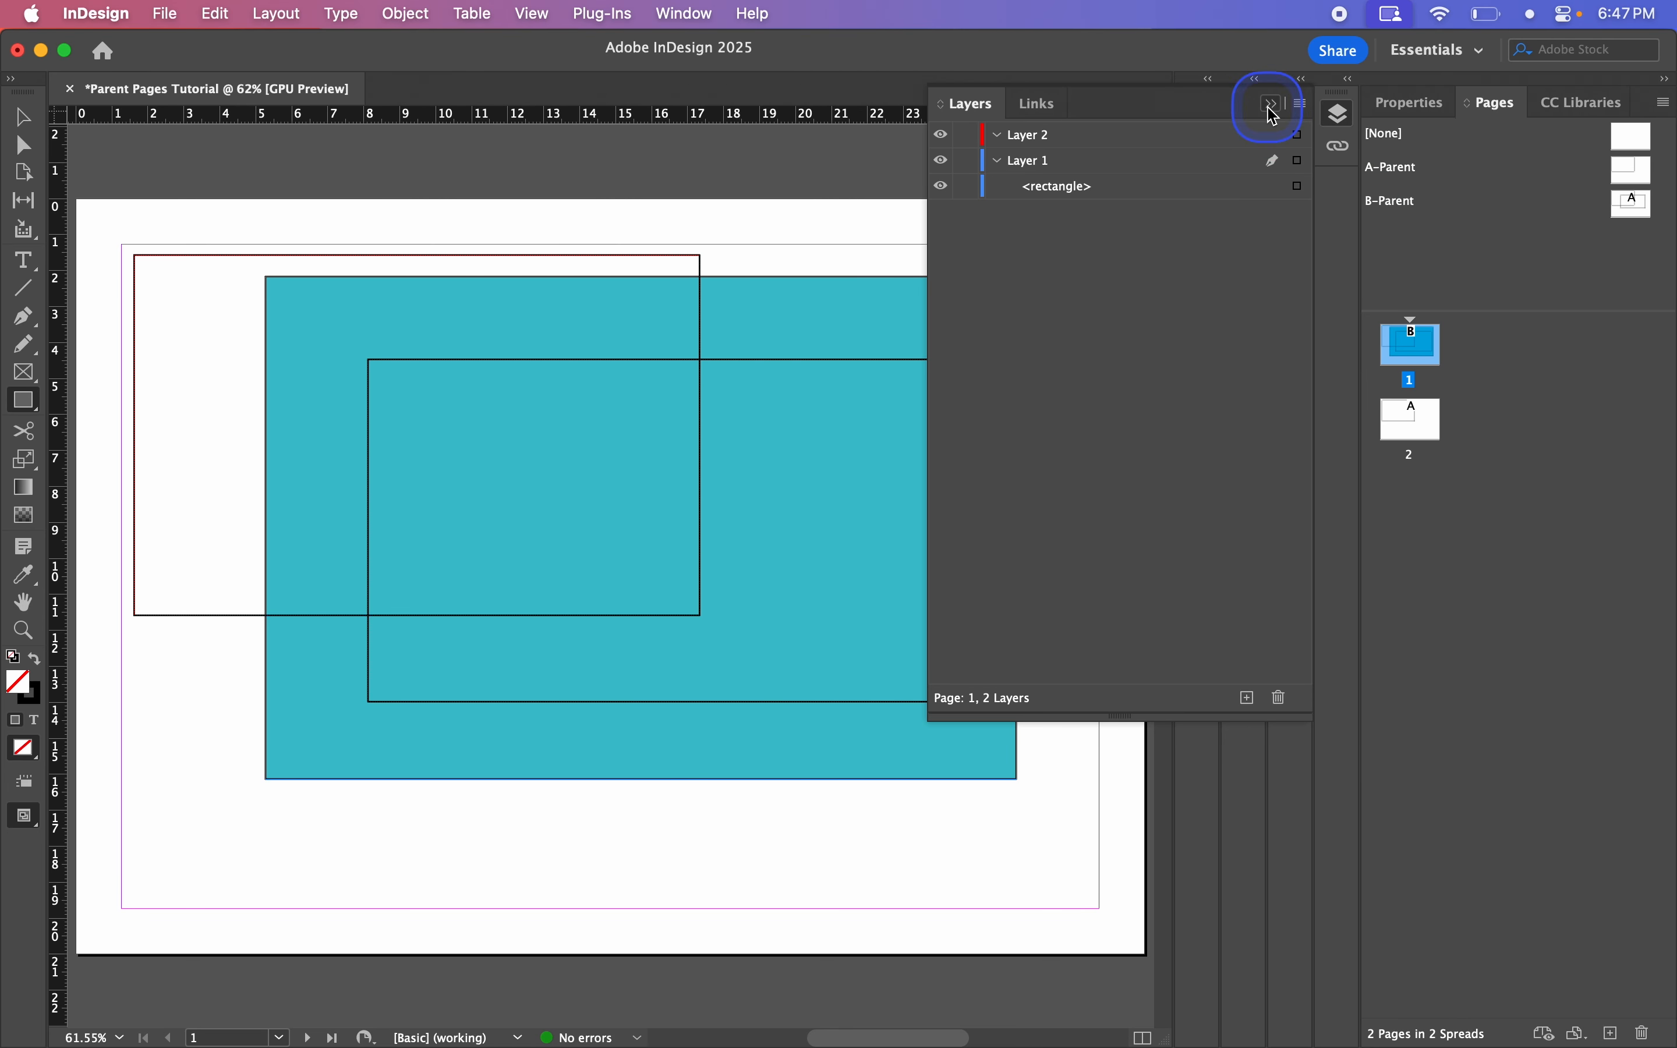
Step: Override the inherited A-Parent rectangle on page 1 and move it slightly down and to the right
key("v")
left_click_drag(132, 255, 333, 292)
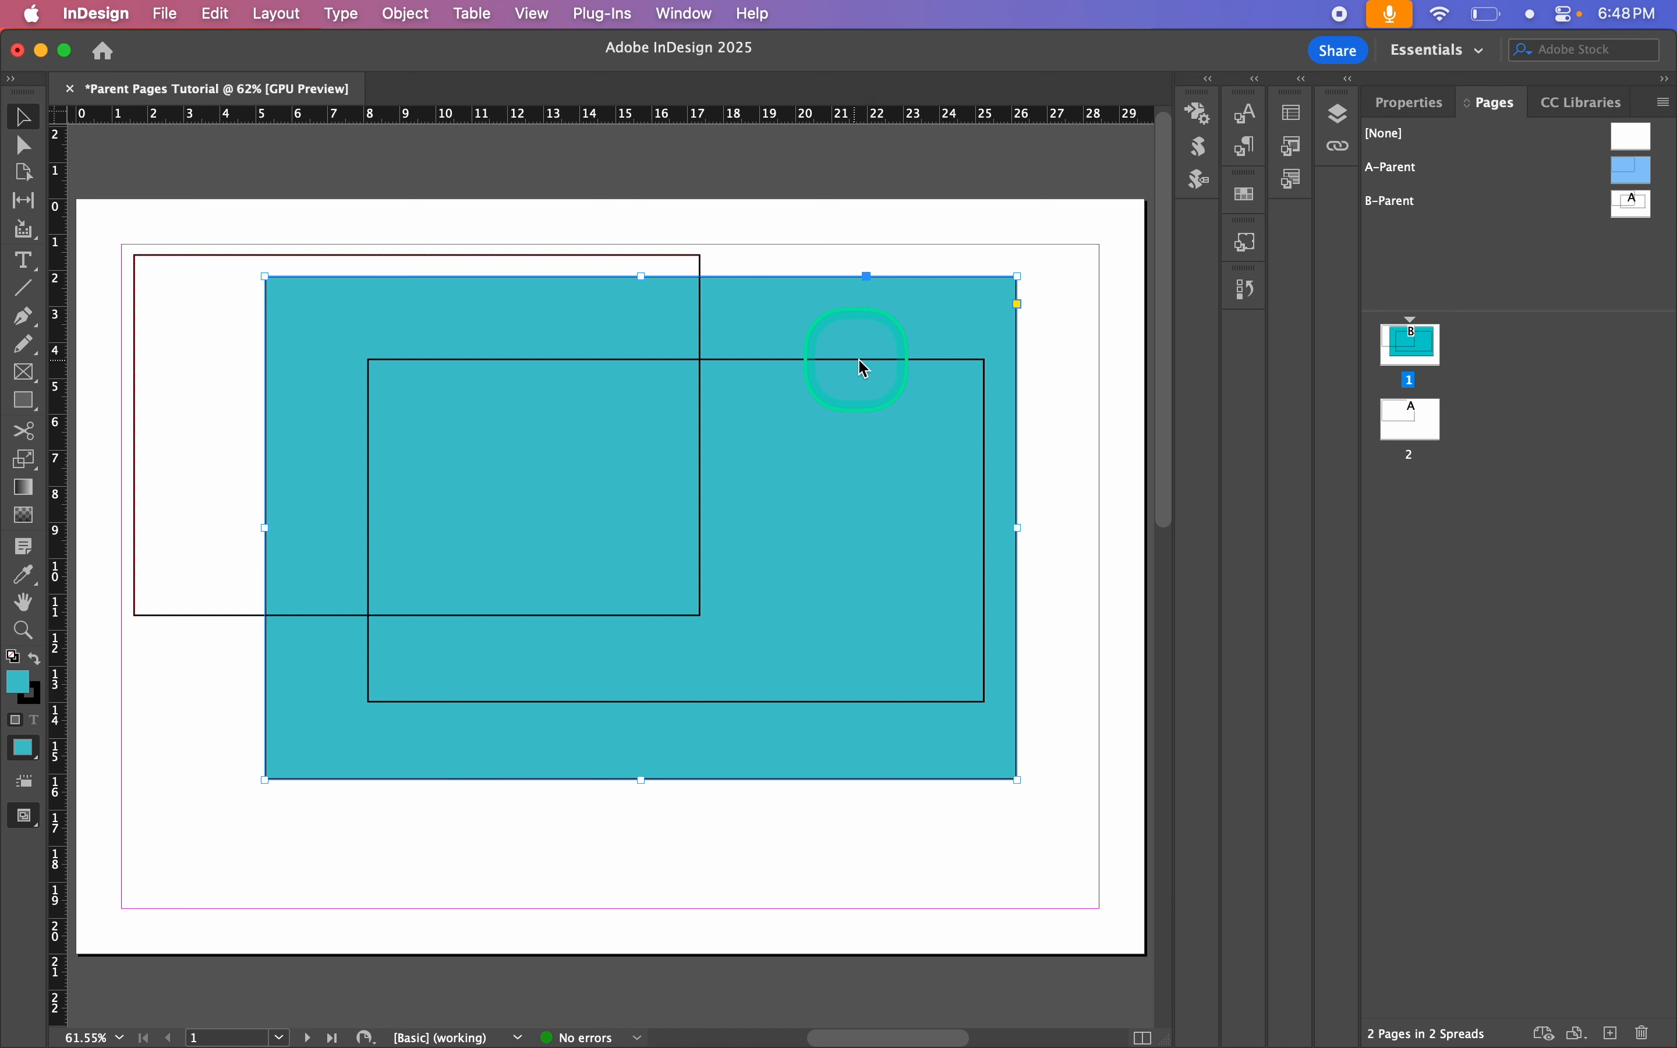
left_click(186, 474)
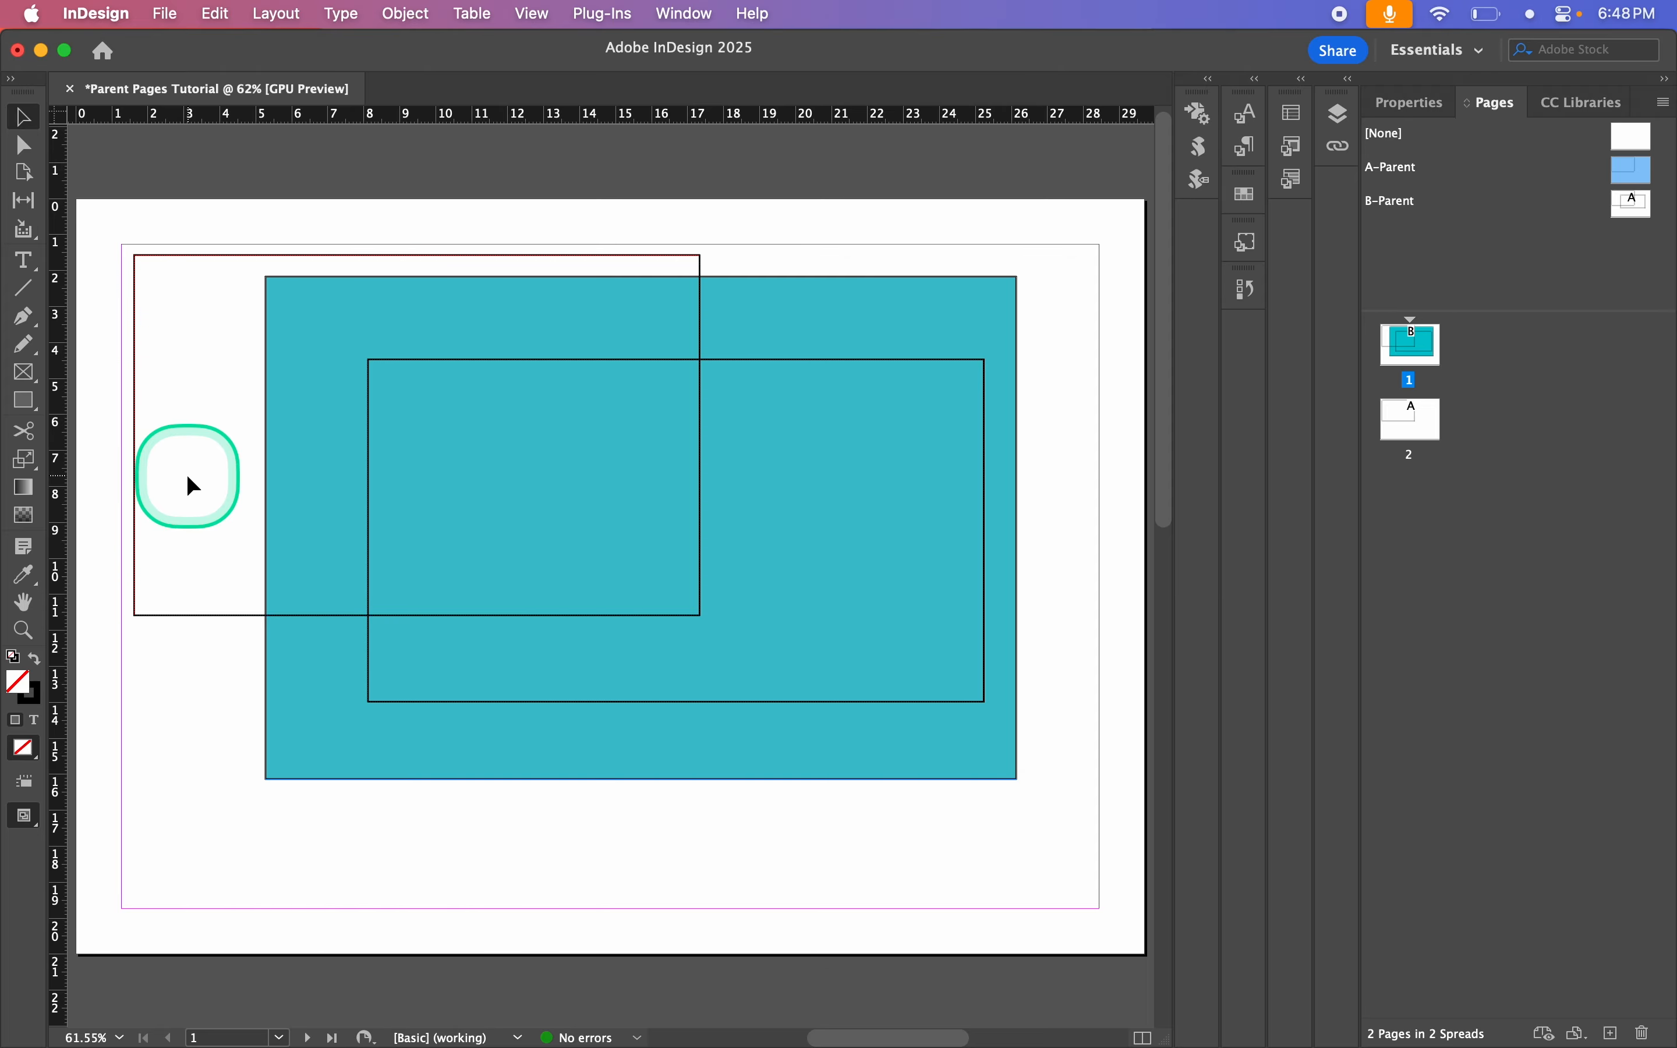
left_click(134, 271, "shift+super")
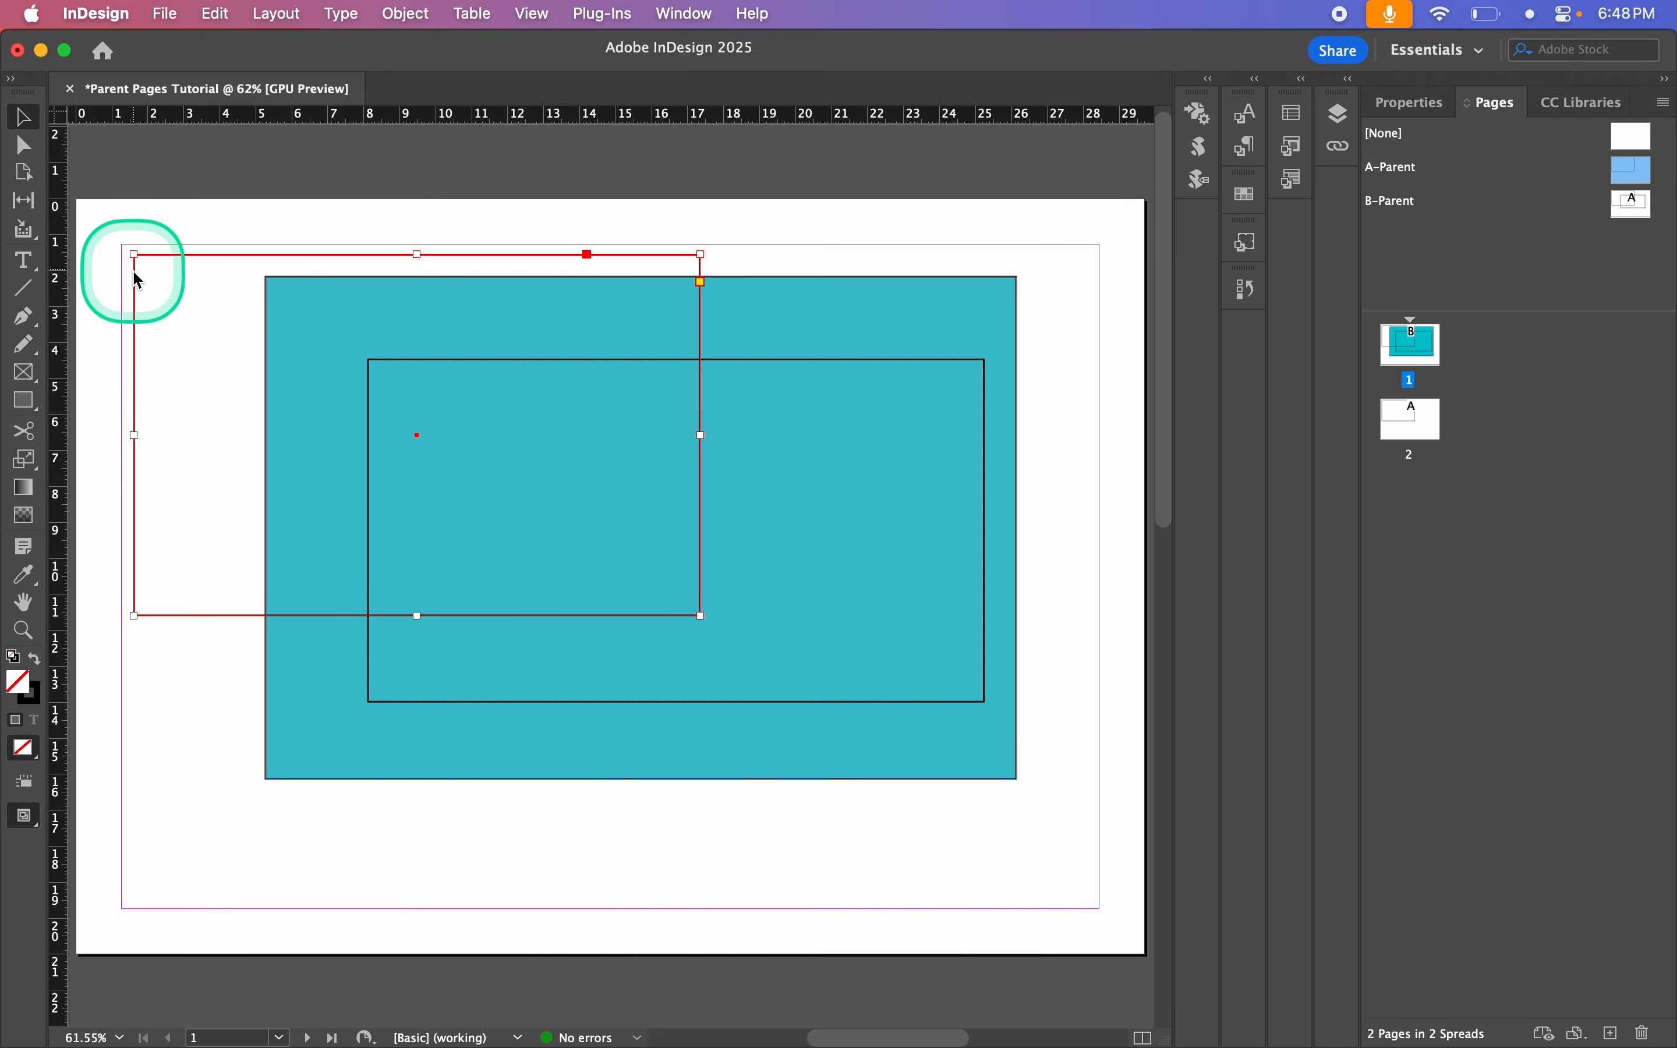
mouse_move(133, 278)
left_mouse_down()
mouse_move(212, 292)
mouse_move(130, 262)
mouse_move(140, 312)
mouse_move(138, 291)
left_mouse_up()
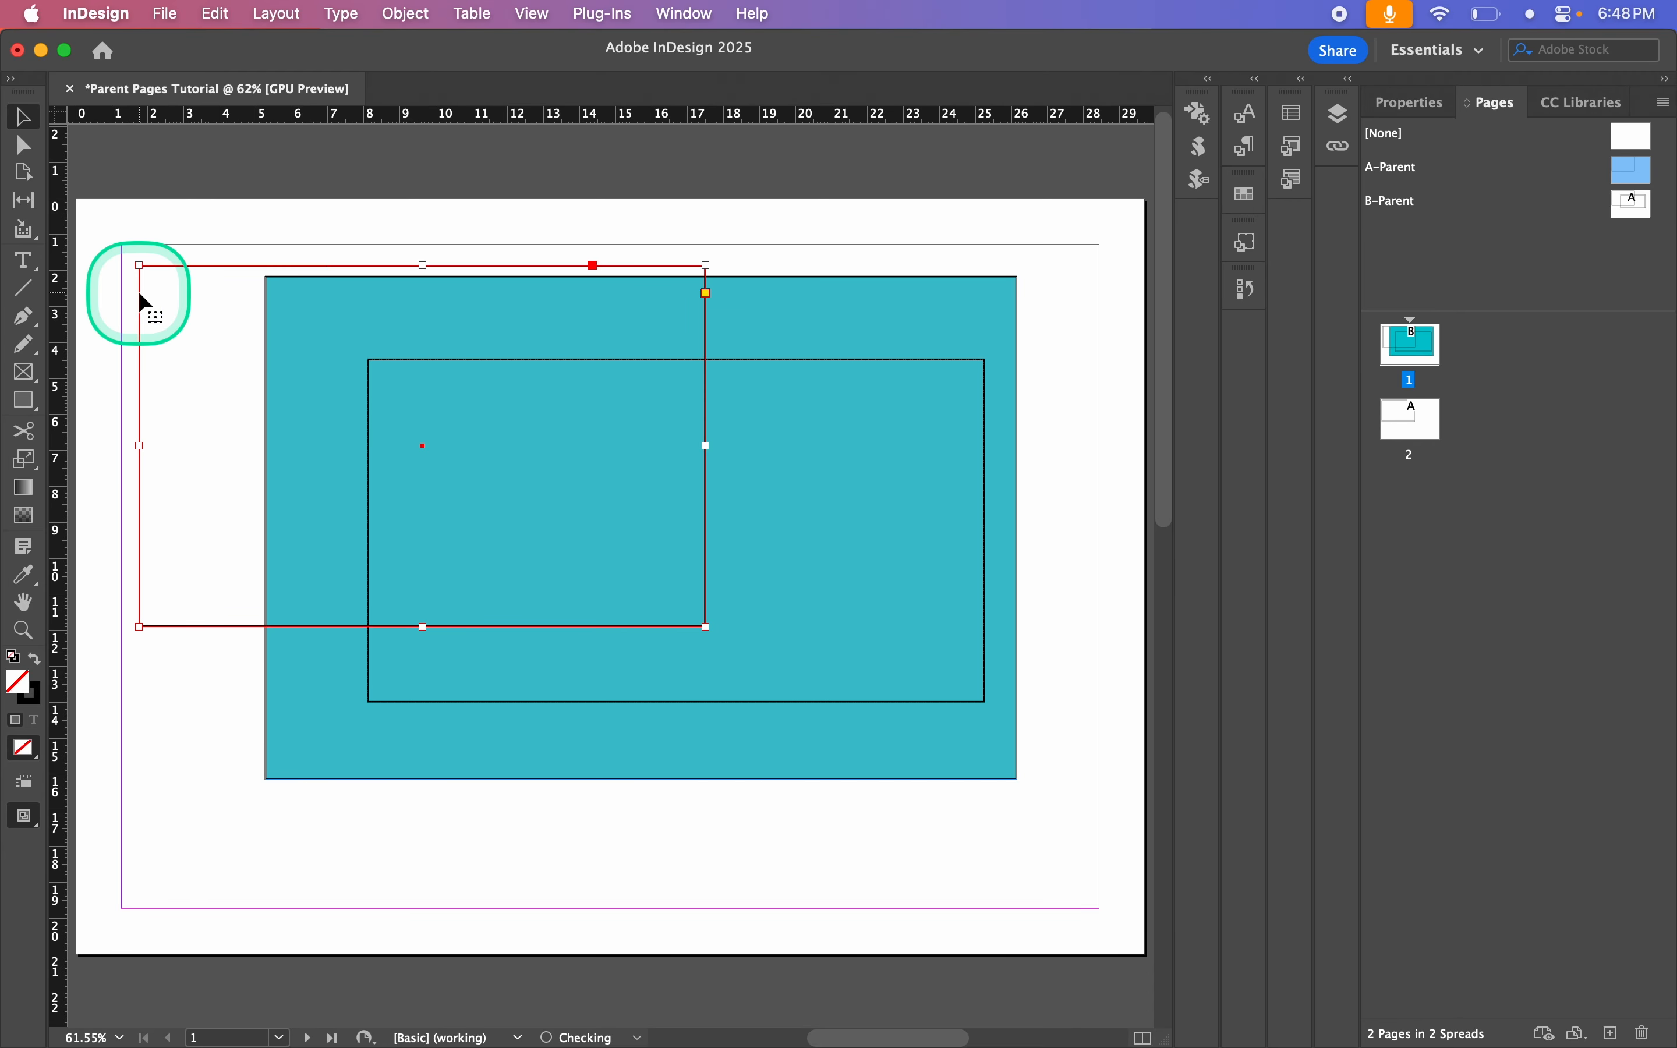
Step: Fill the rectangle on A-Parent with a green-teal colour
left_click(1629, 167)
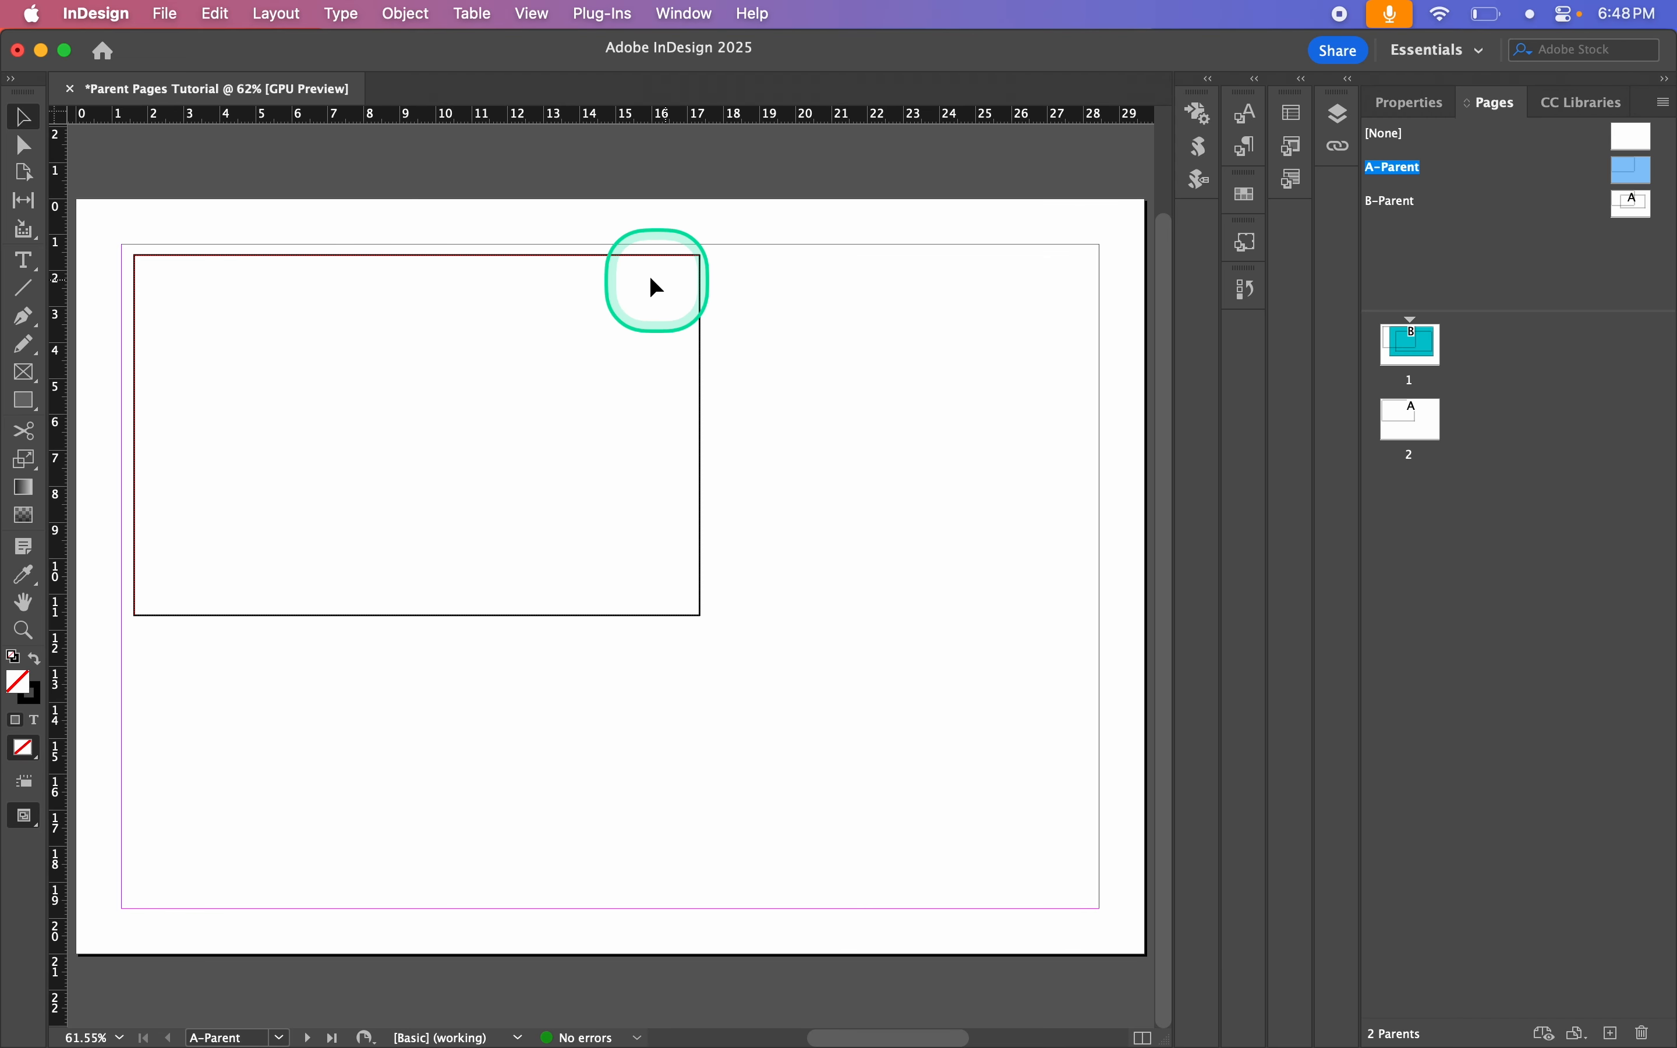
left_click(639, 256)
double_click(19, 685)
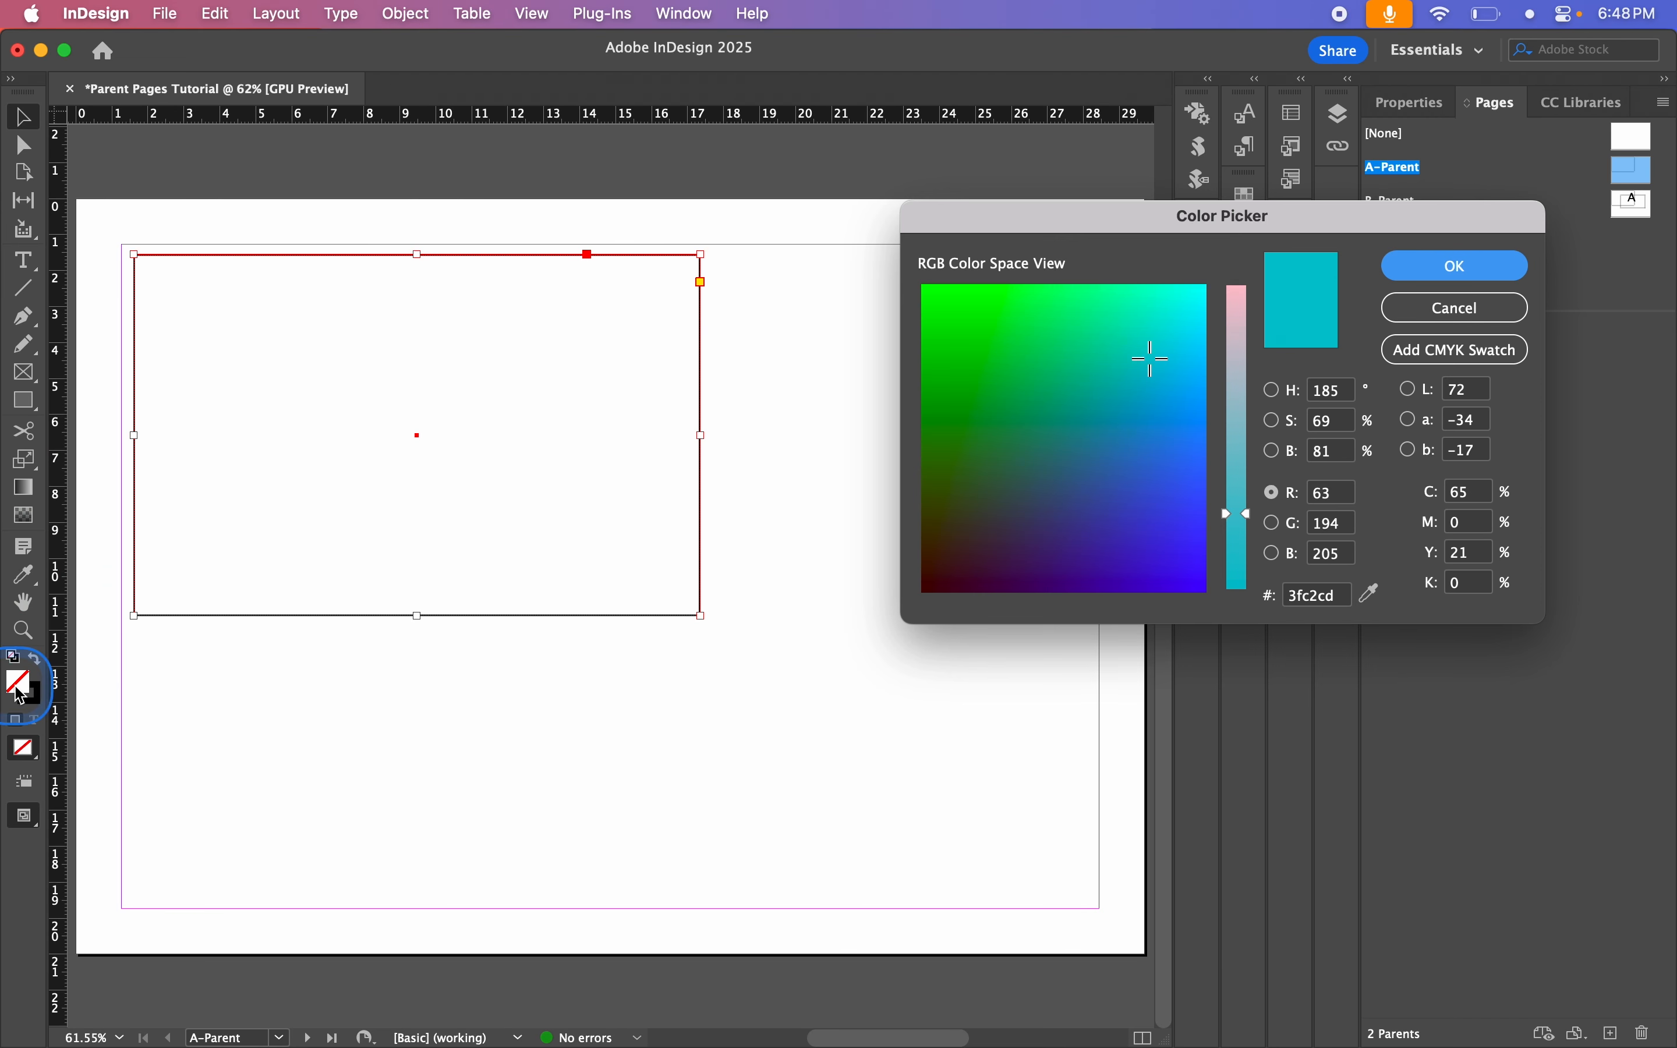
left_click(1123, 336)
left_click(1444, 263)
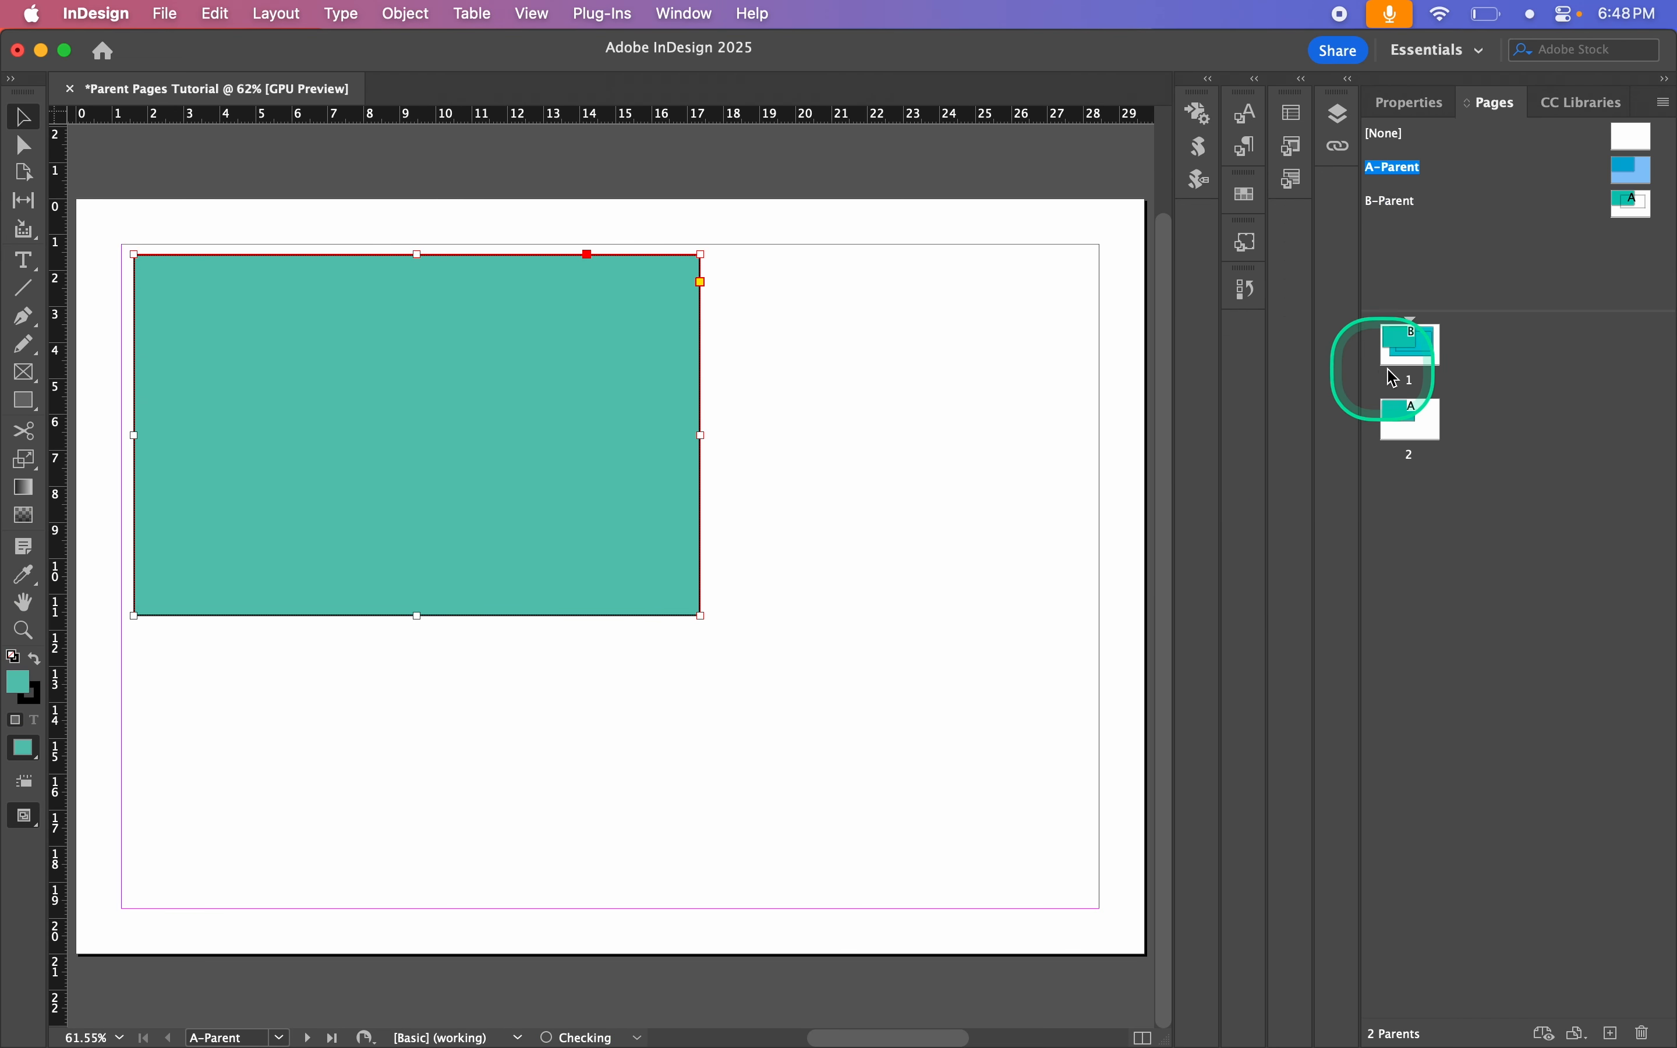
Step: On page 1, move the overridden green rectangle up and left to meet the left margin guide
left_click(1416, 348)
double_click(1411, 341)
left_click(473, 512)
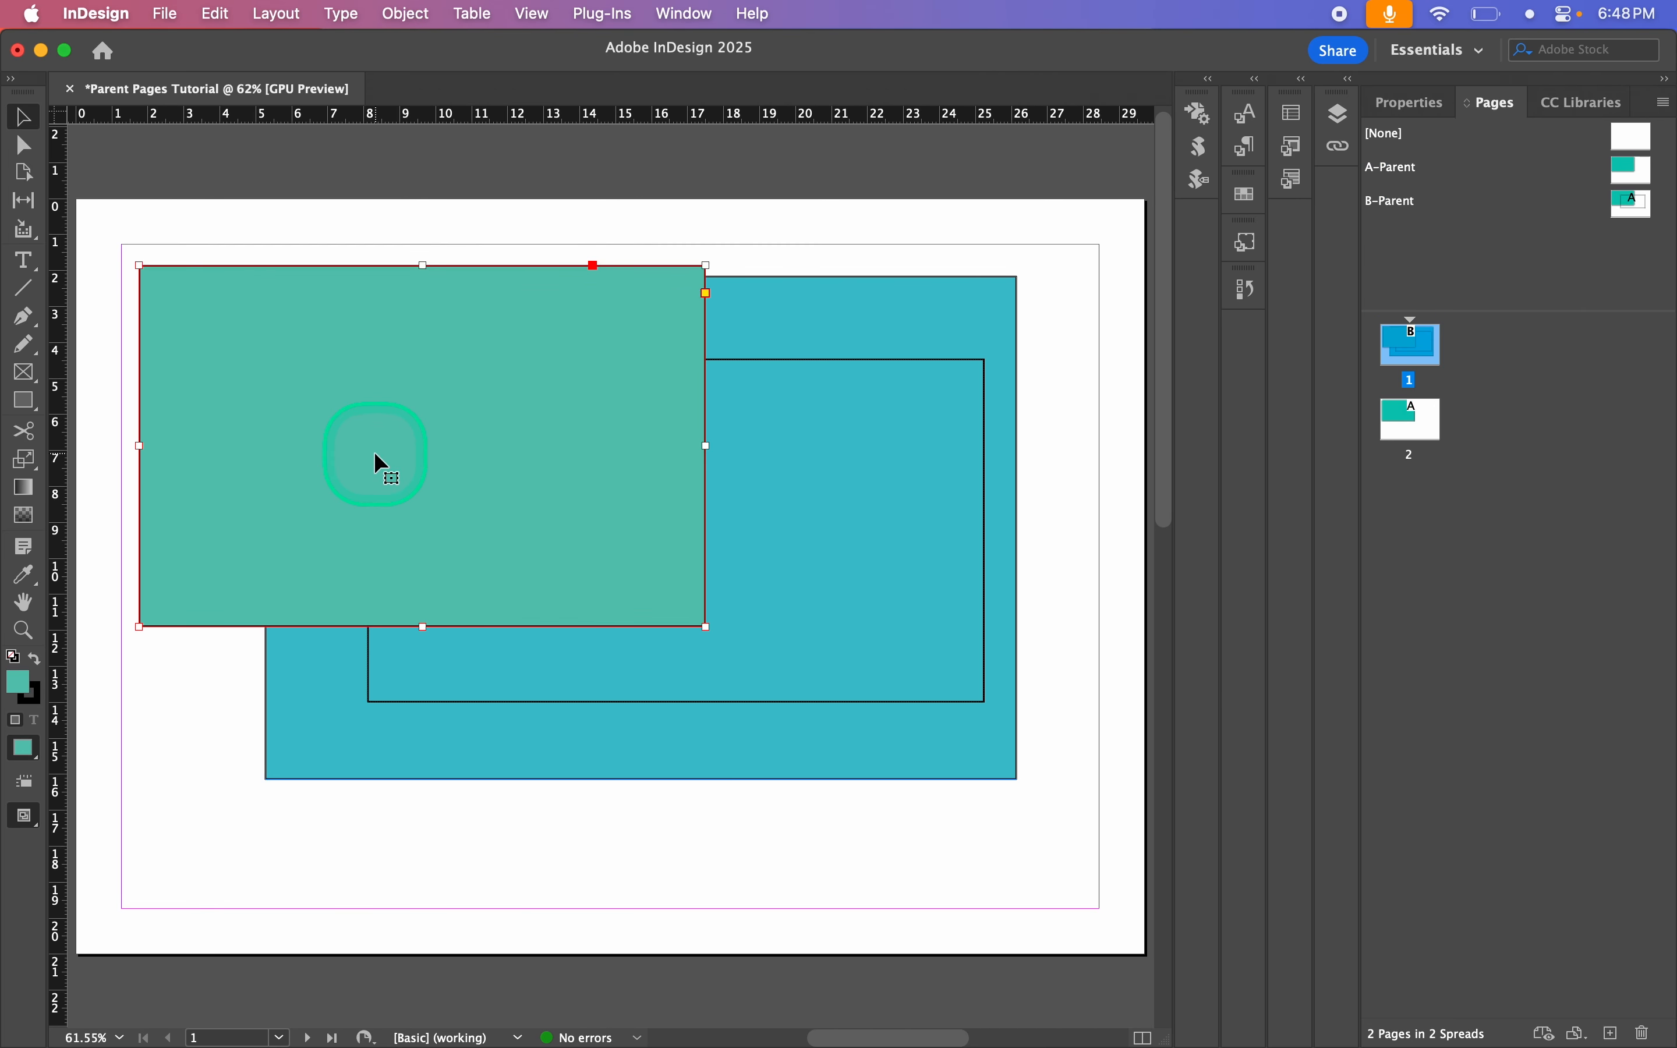
mouse_move(374, 458)
left_mouse_down()
mouse_move(355, 444)
mouse_move(404, 445)
mouse_move(355, 440)
mouse_move(416, 445)
mouse_move(394, 436)
left_mouse_up()
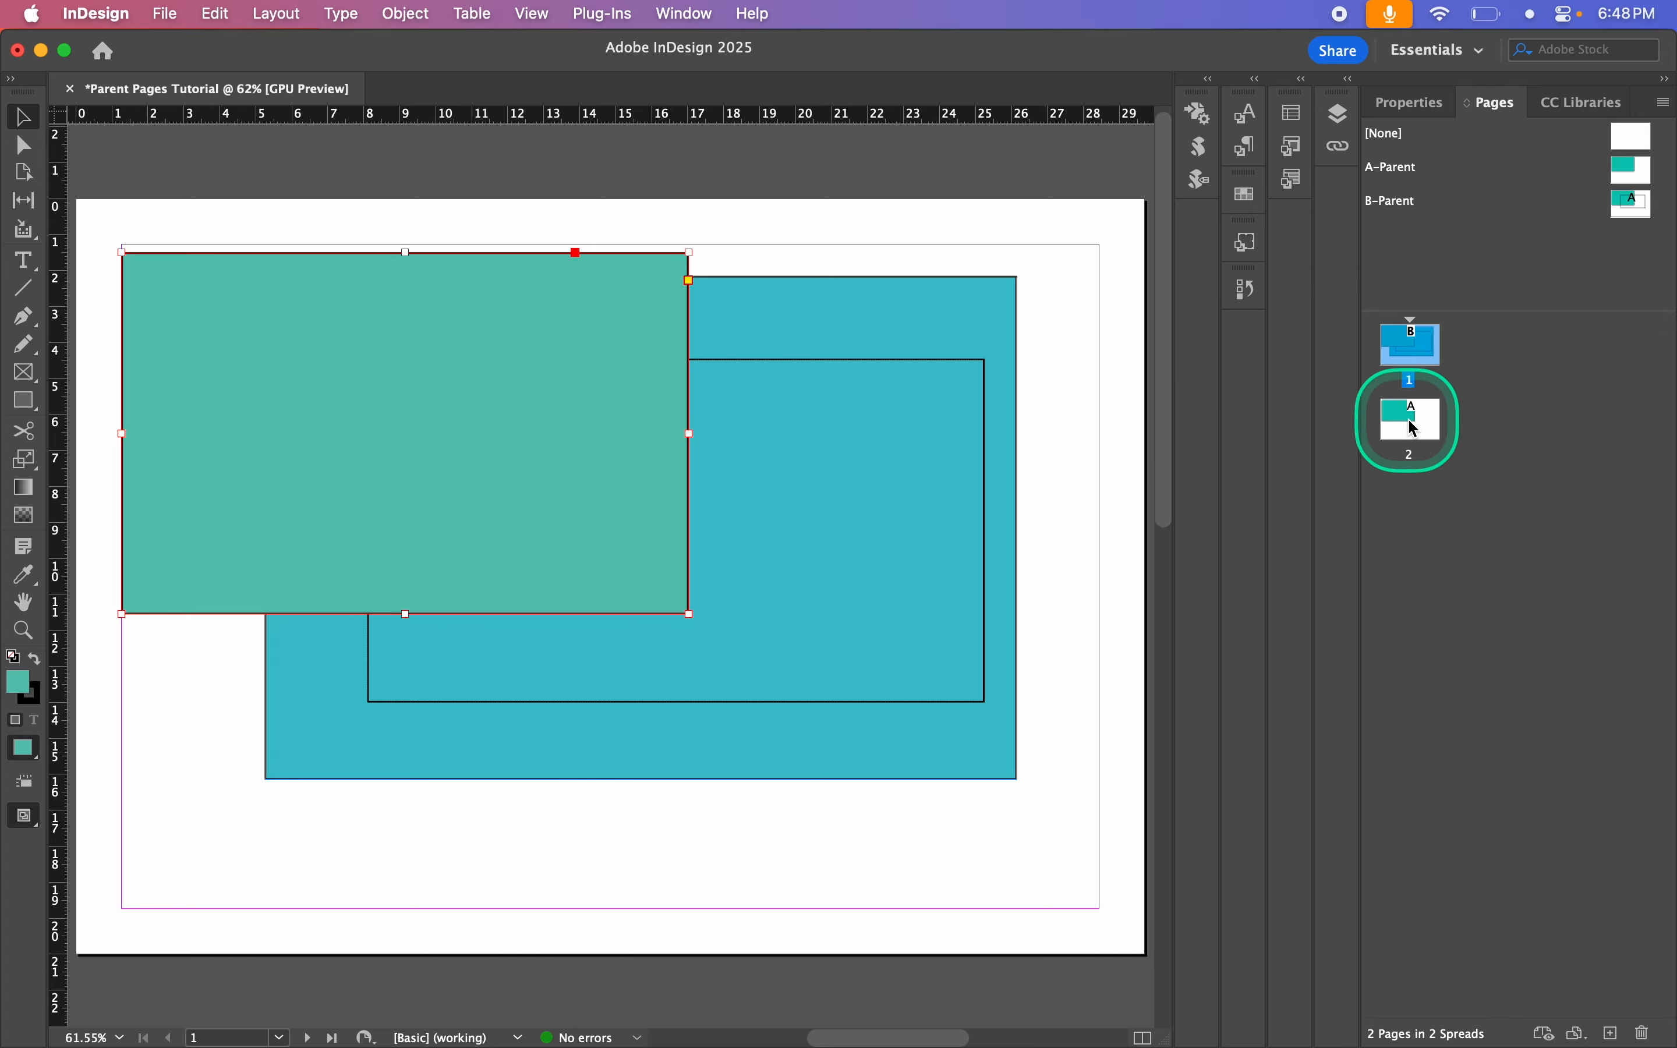
Step: Override all parent page items on page 2 and move its green rectangle up and left to the left margin guide
left_click(1433, 431, "ctrl")
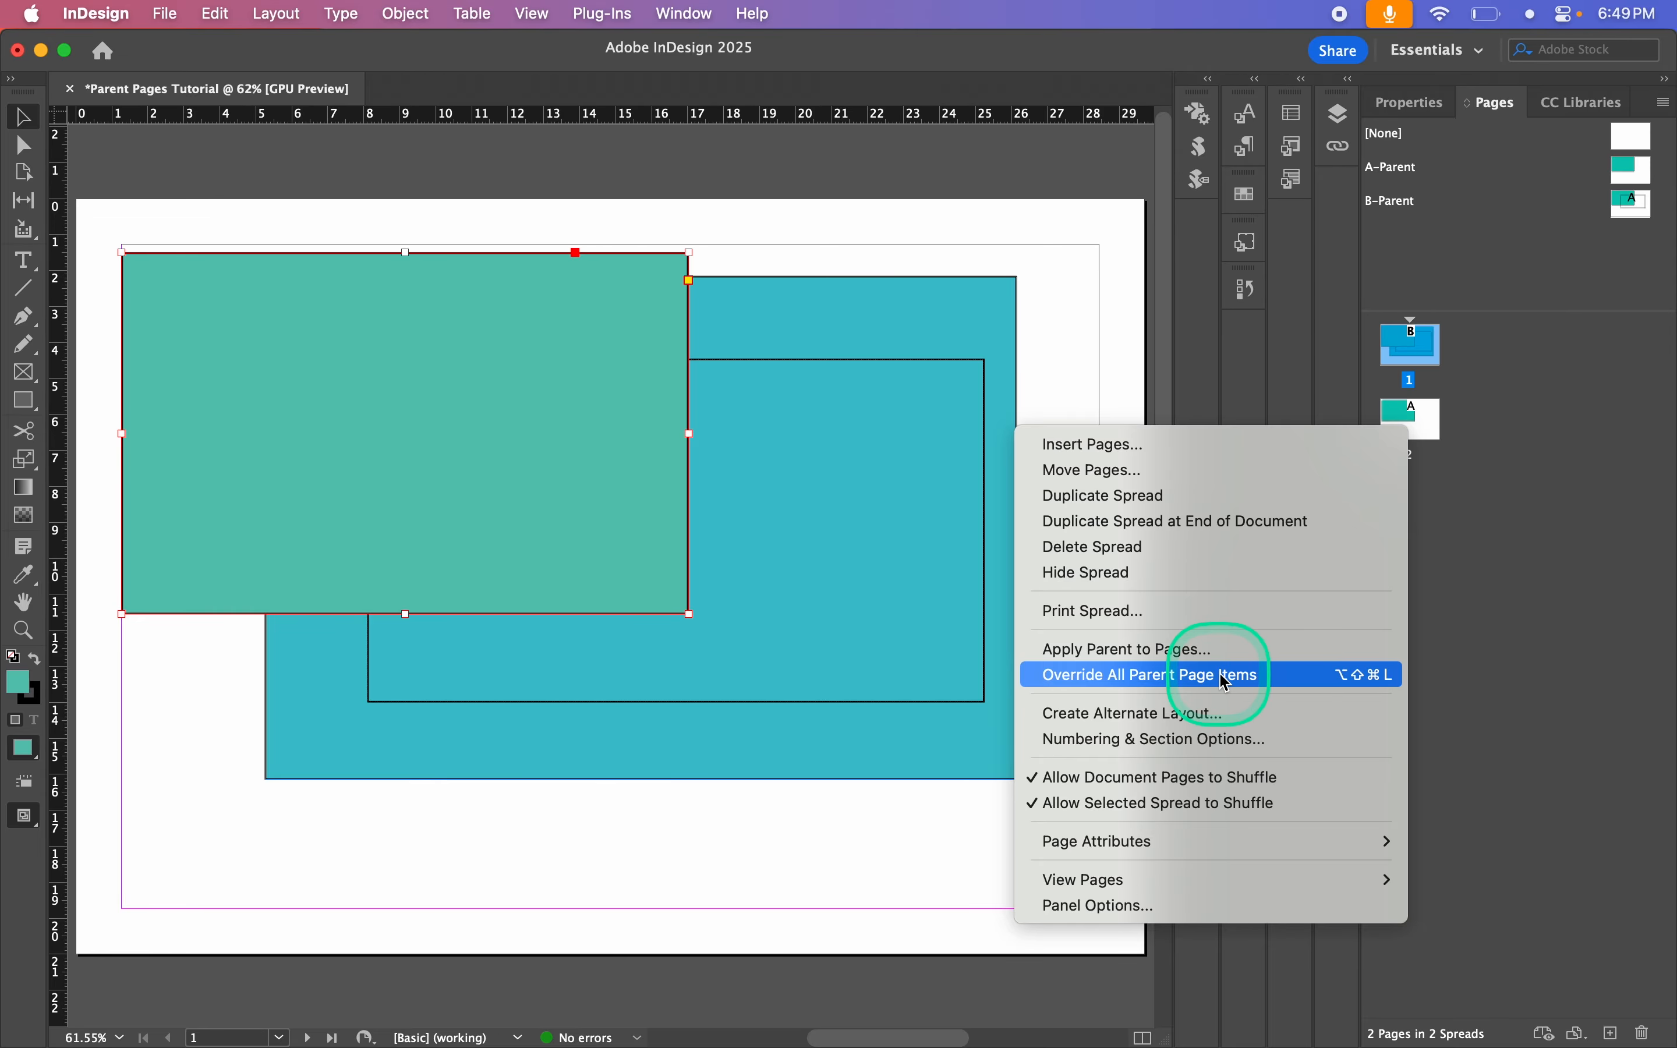
left_click(1290, 674)
double_click(1398, 418)
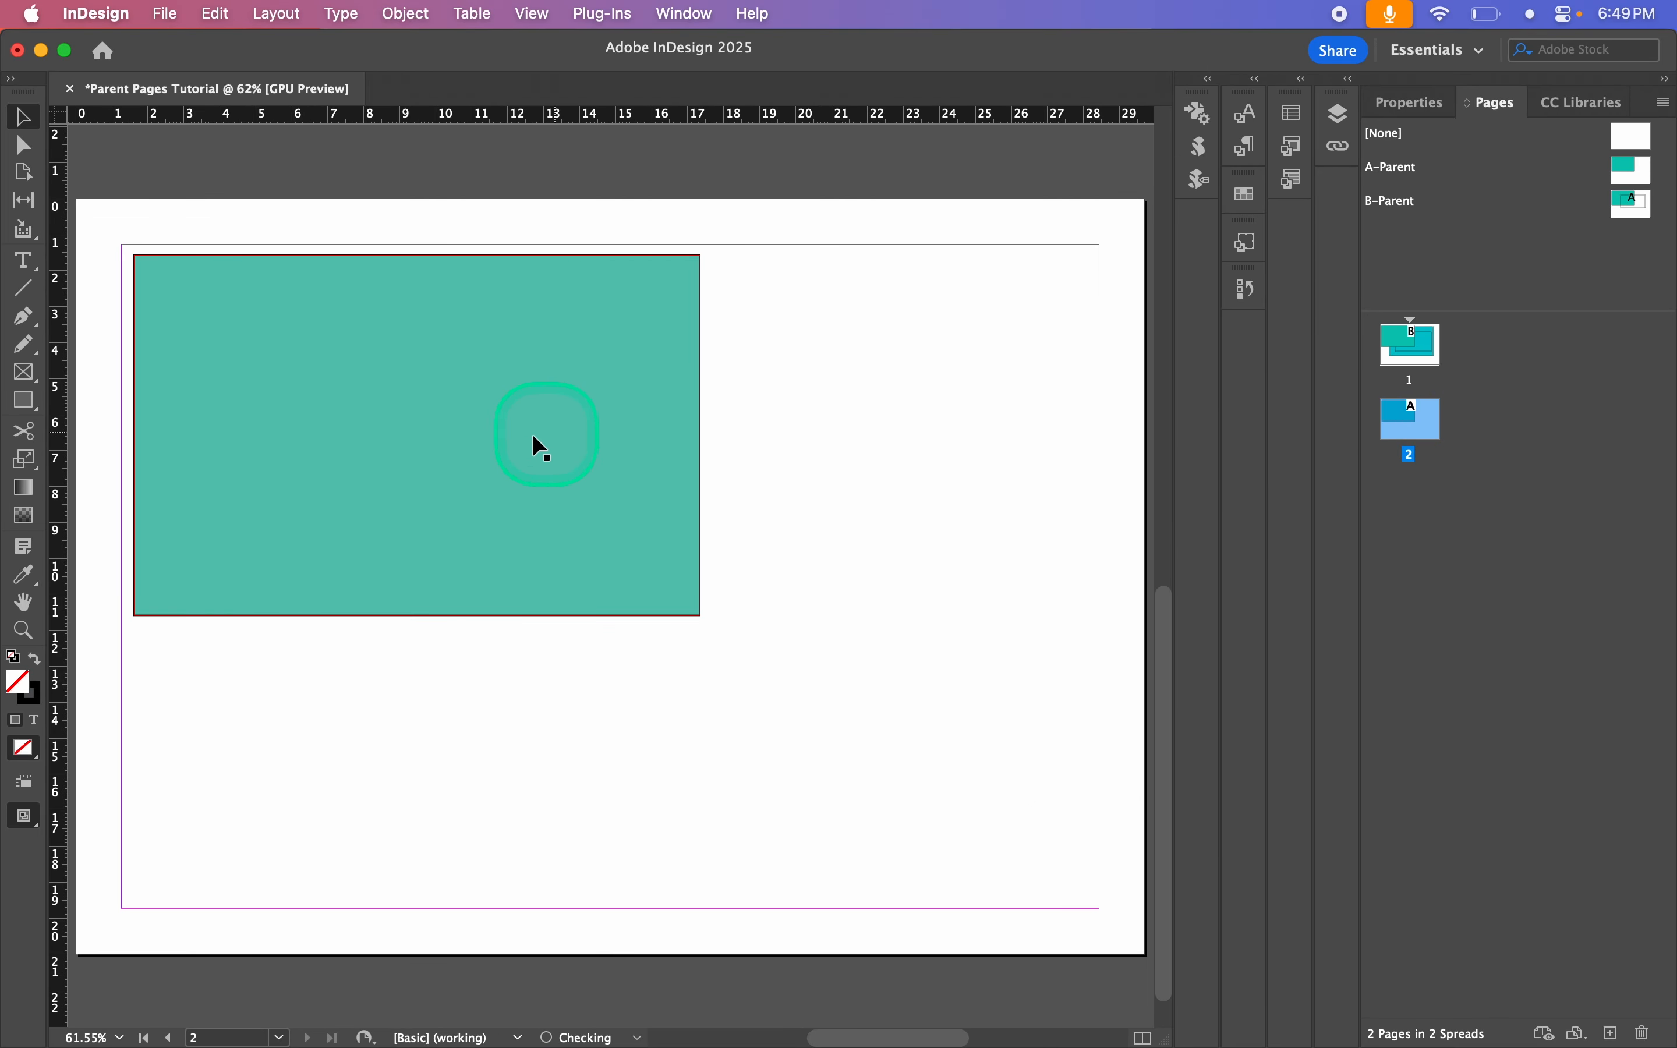
mouse_move(535, 446)
left_mouse_down()
mouse_move(773, 506)
mouse_move(463, 514)
mouse_move(543, 408)
mouse_move(529, 449)
mouse_move(525, 430)
left_mouse_up()
left_click(925, 545)
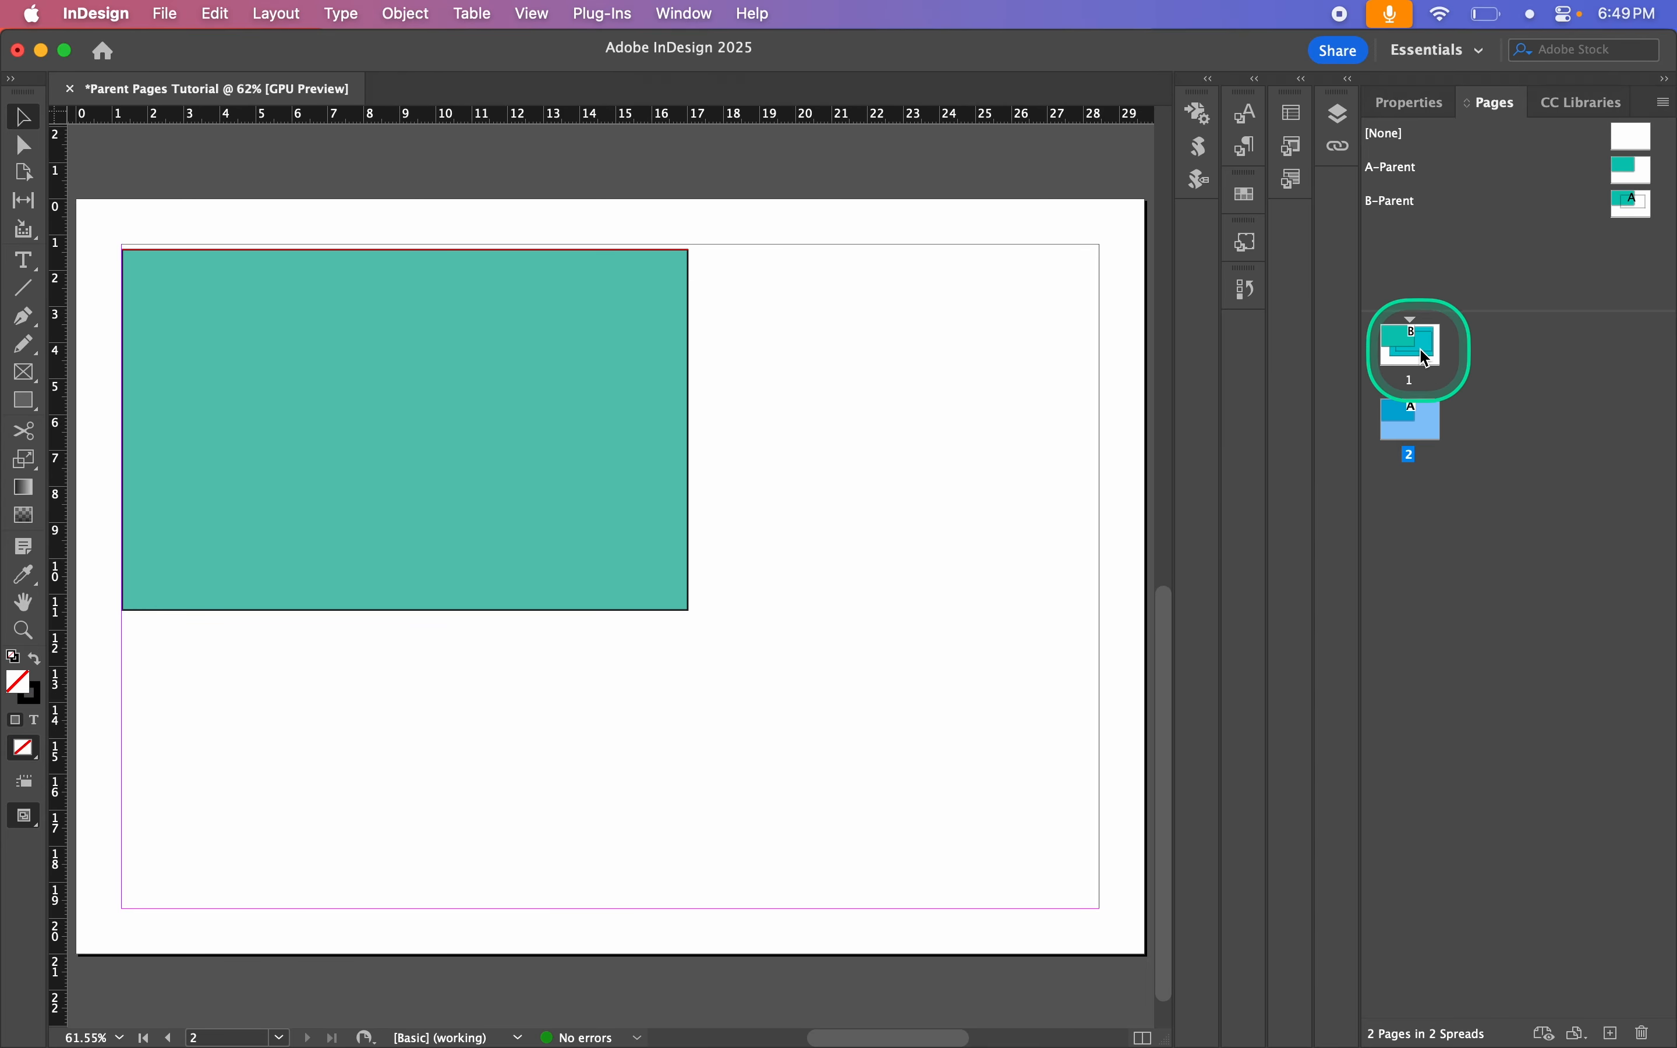
Step: Override all parent page items on page 1 and move the unfilled B-Parent rectangle slightly upward
double_click(1411, 350)
left_click(1415, 356, "ctrl")
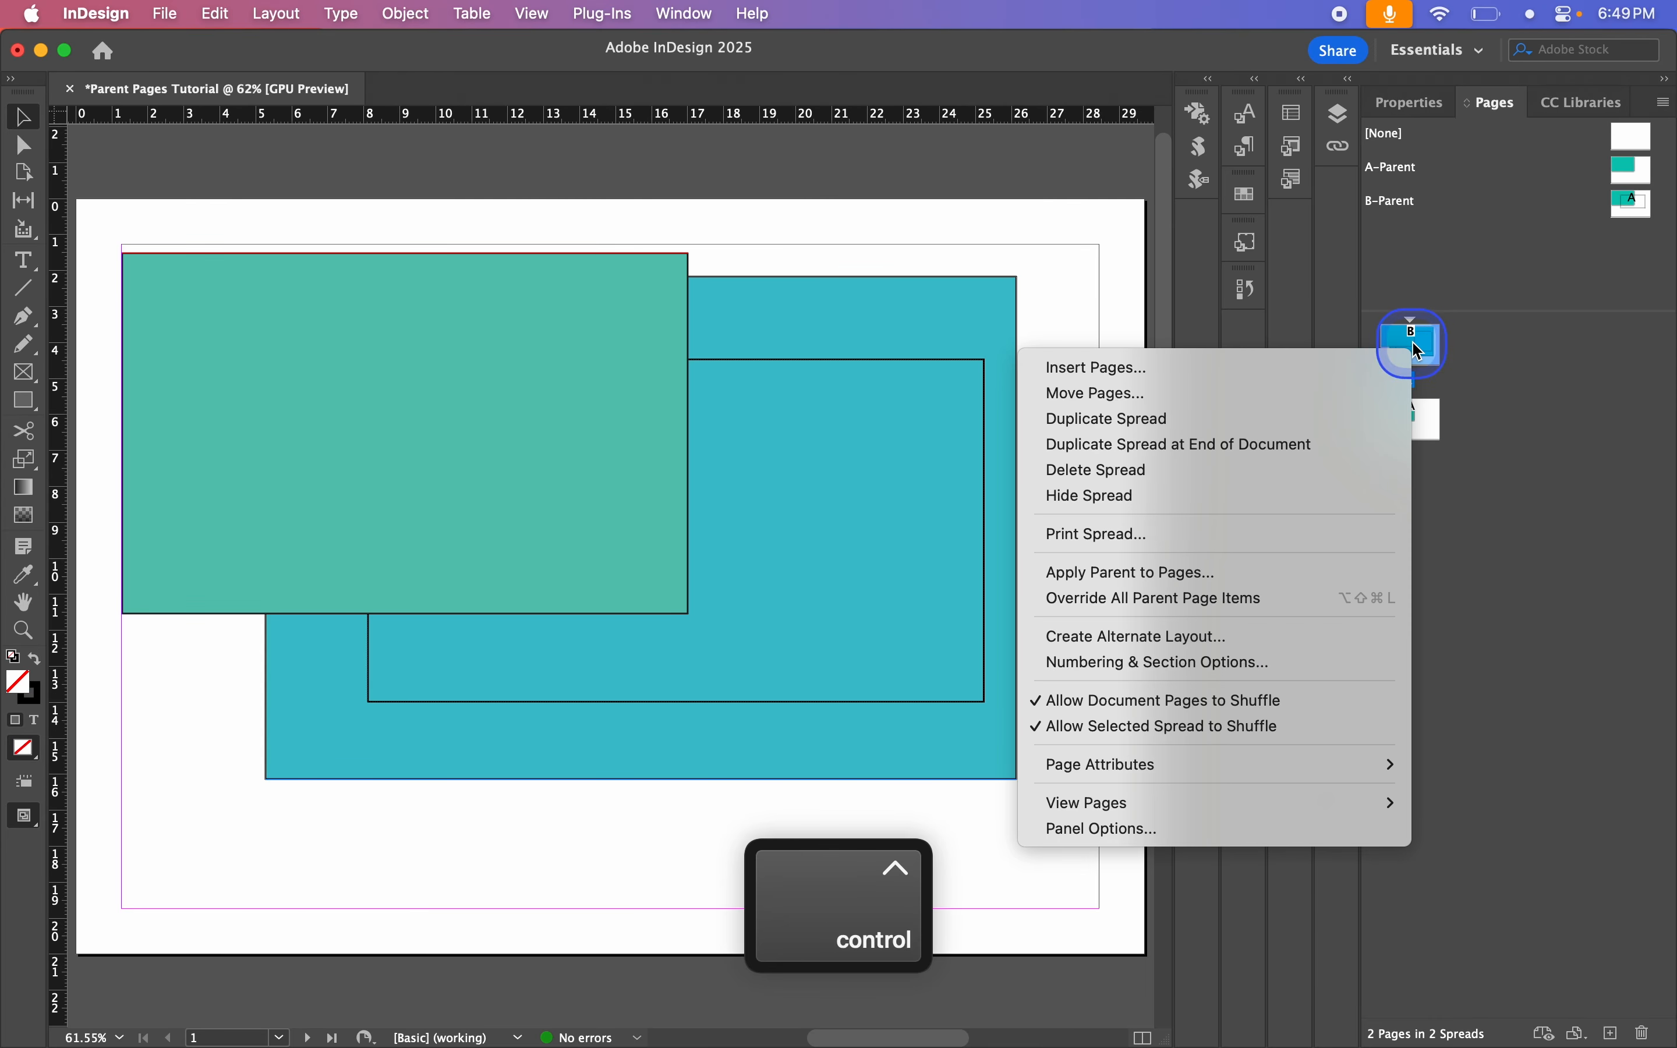
left_click(1196, 598)
left_click(983, 548)
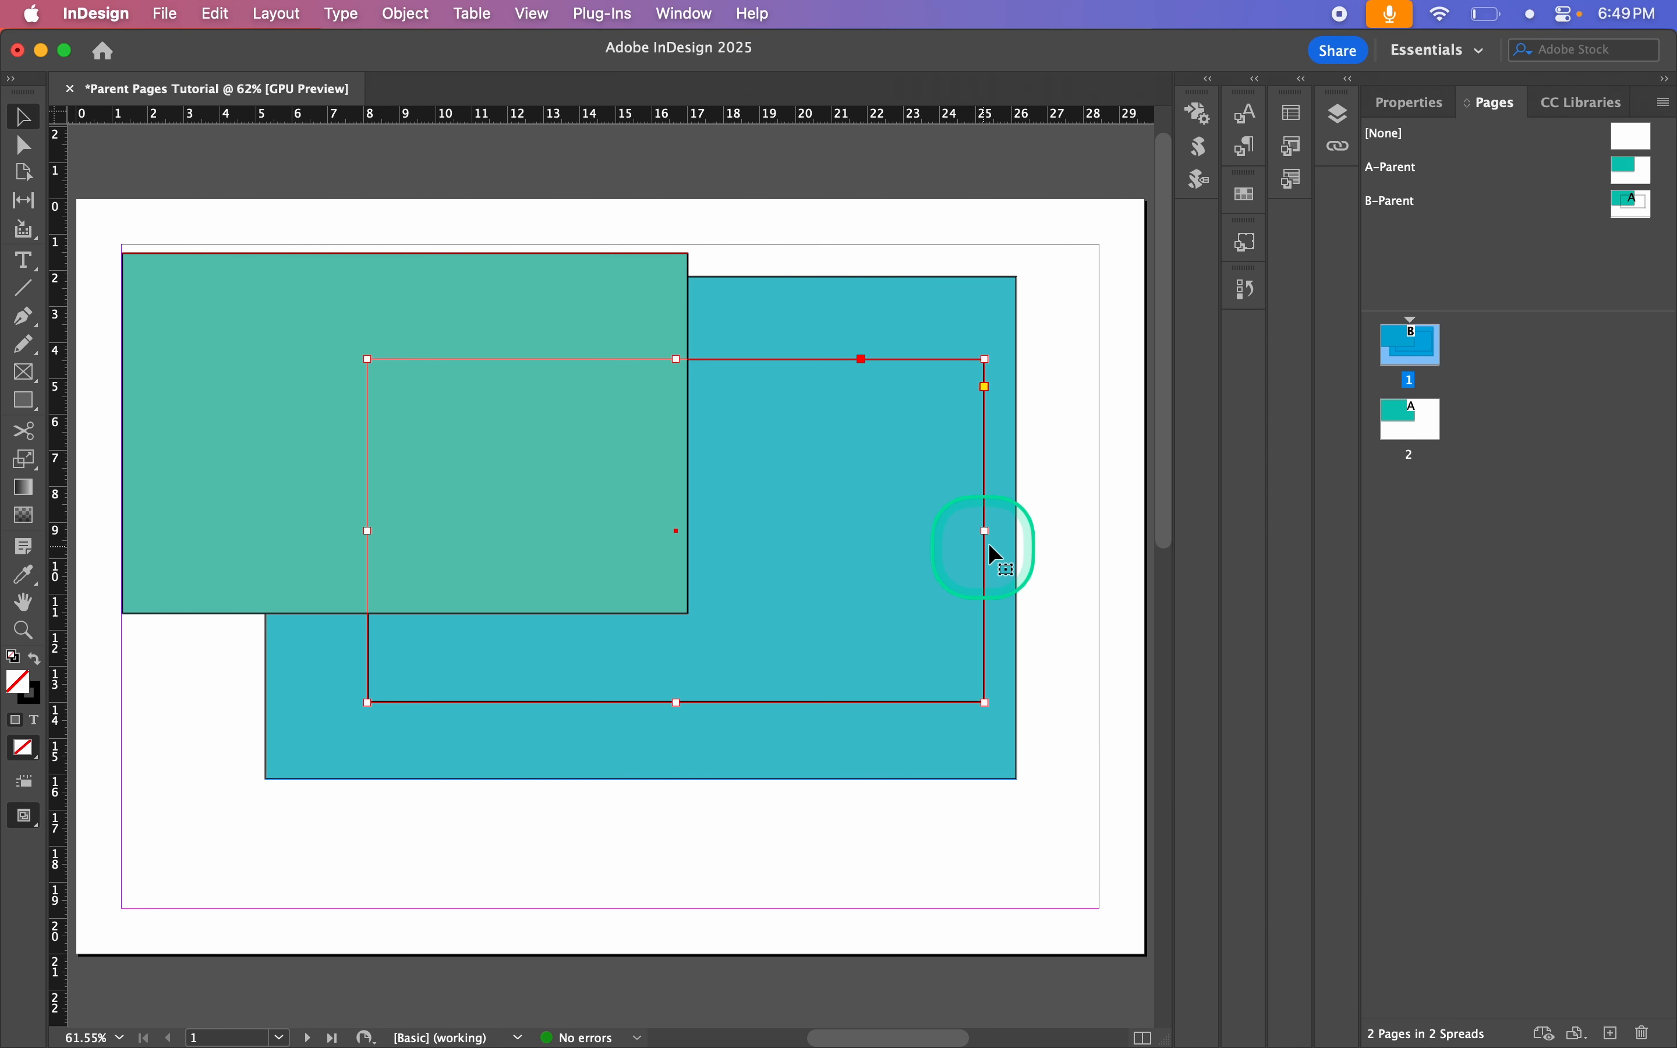
mouse_move(983, 546)
left_mouse_down()
mouse_move(1012, 631)
mouse_move(977, 485)
mouse_move(984, 520)
left_mouse_up()
left_click(1081, 510)
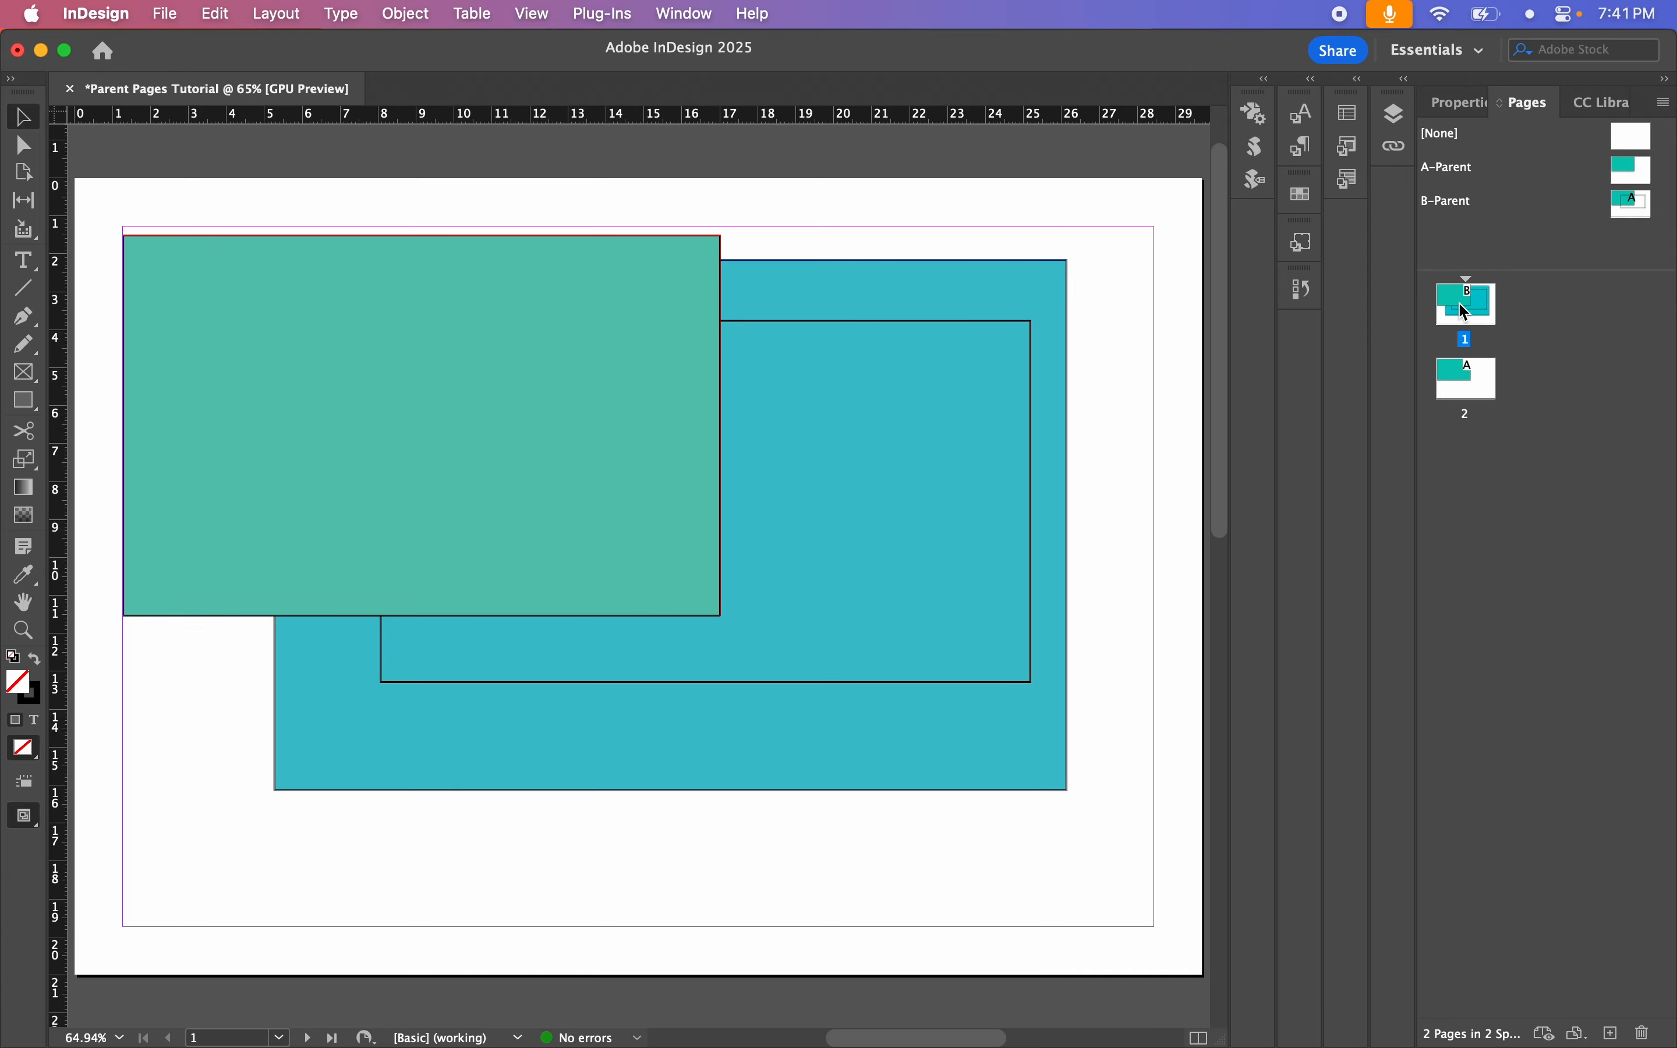
right_click(1454, 302)
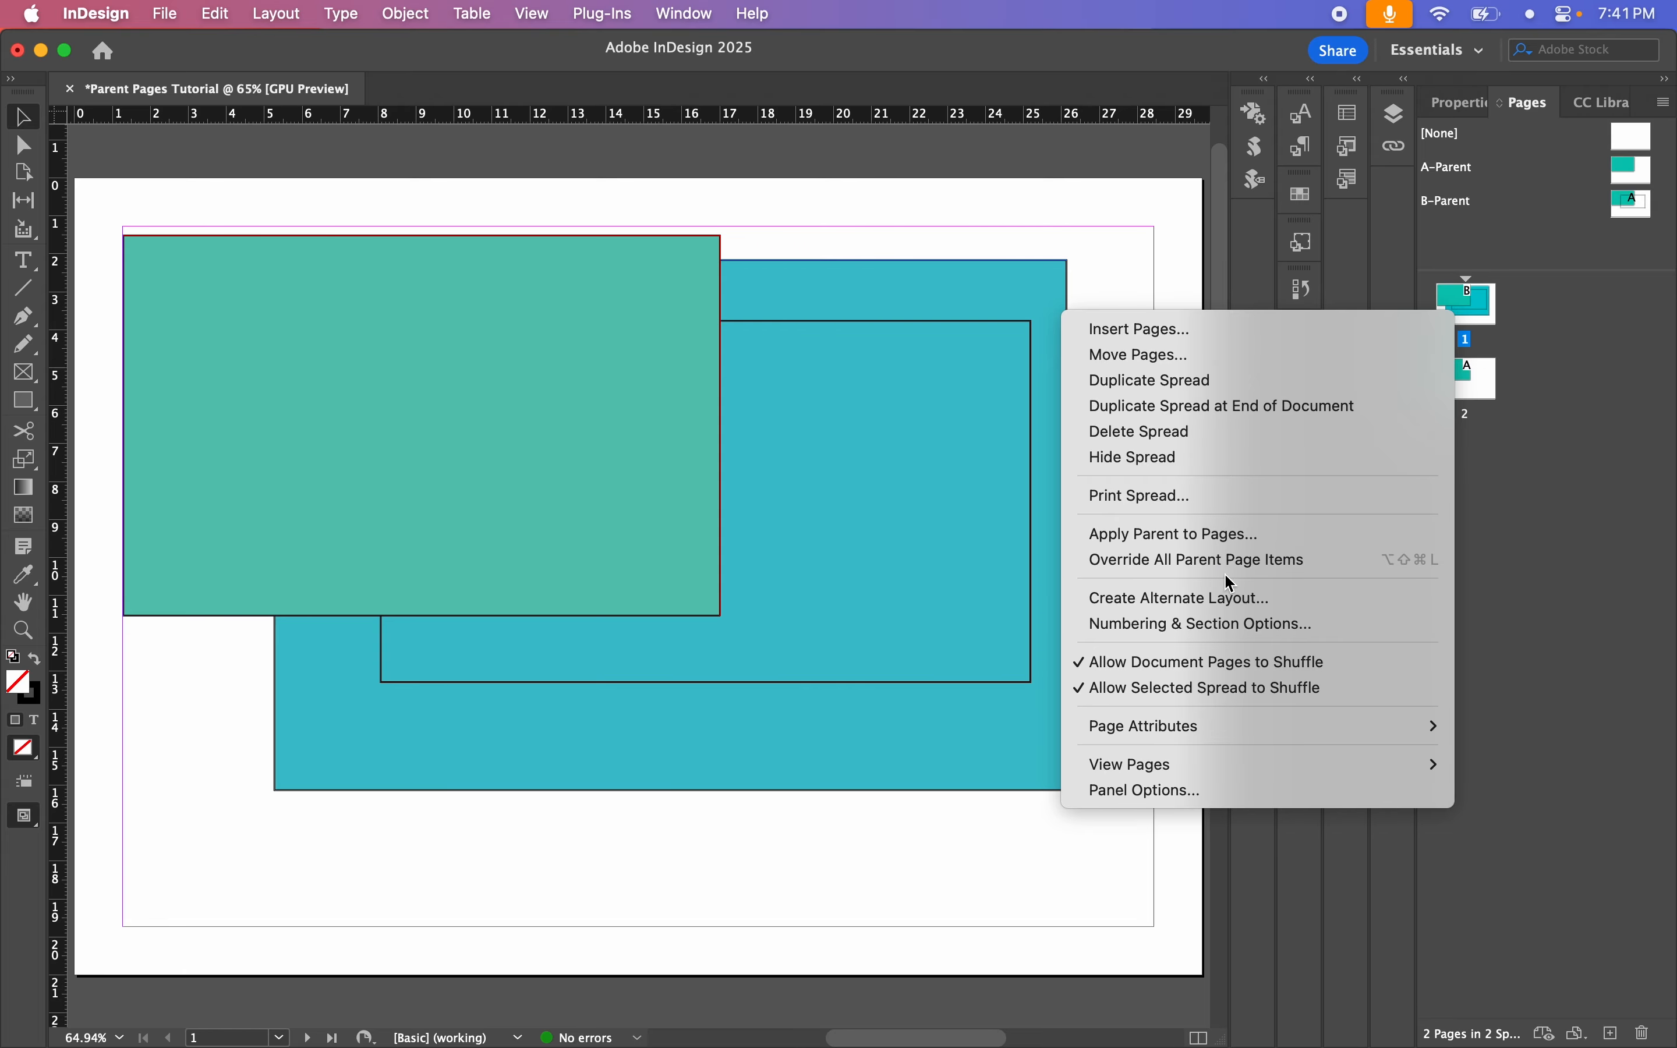
left_click(1564, 282)
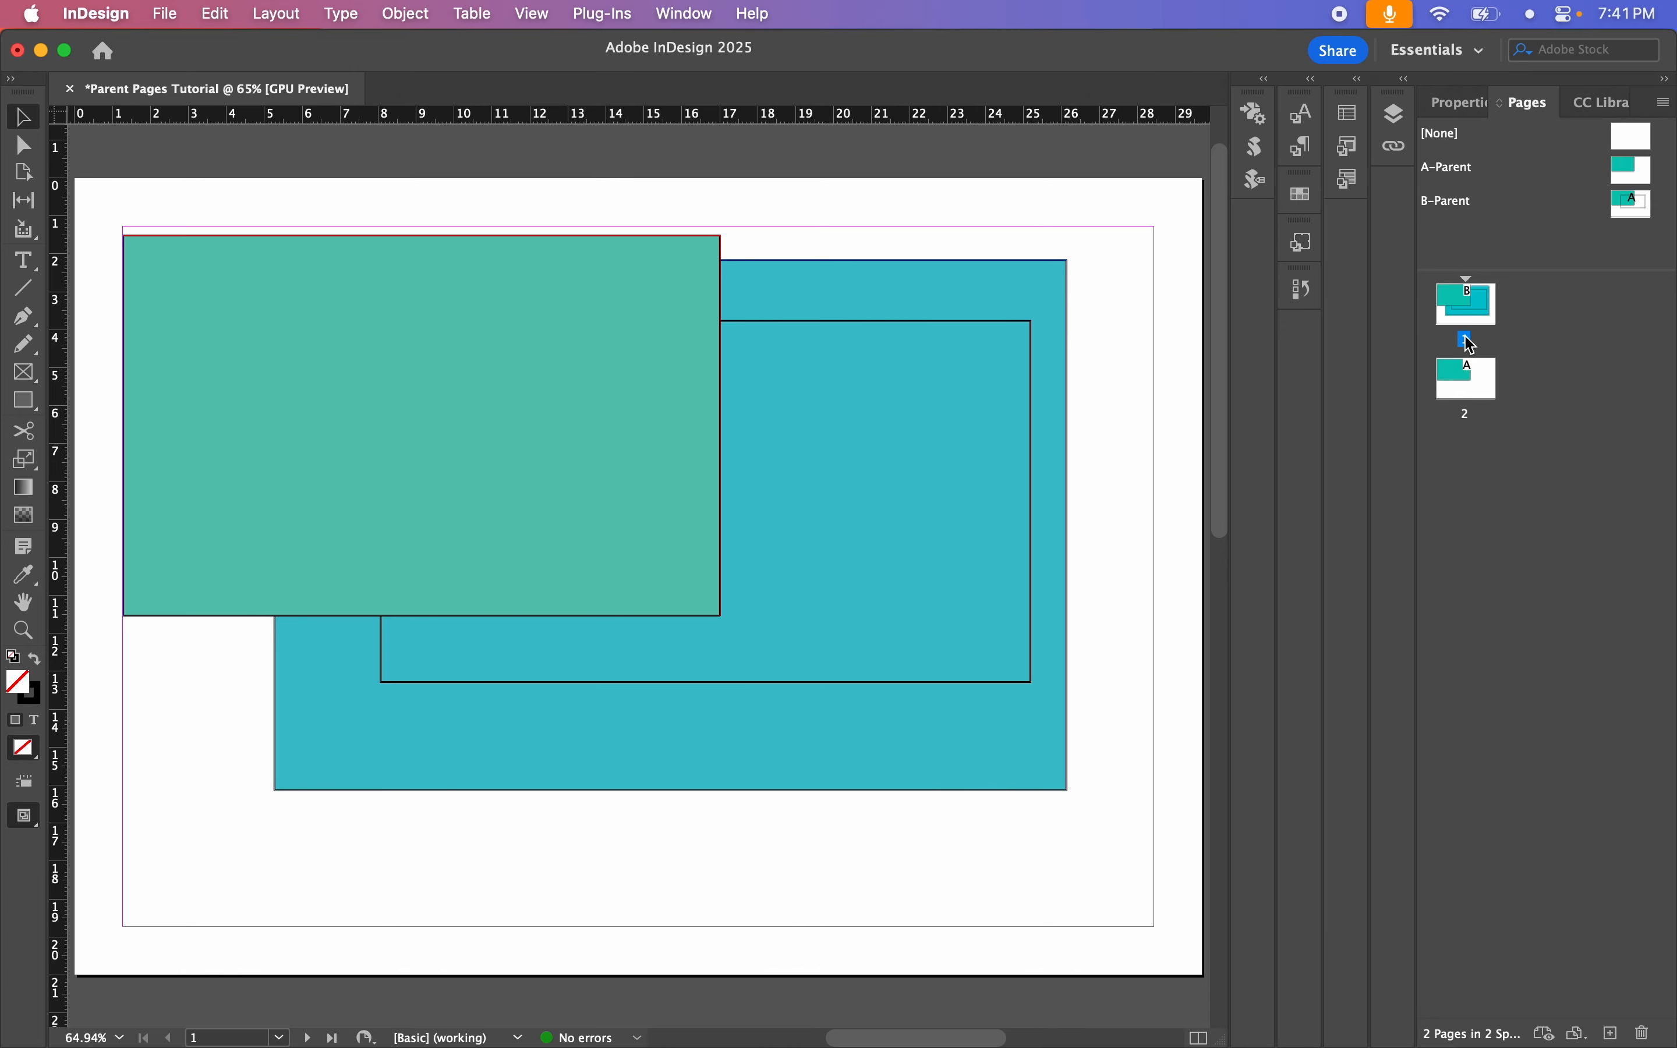
Step: Open A-Parent, select its green rectangle and bring up the rectangle's options
double_click(1633, 170)
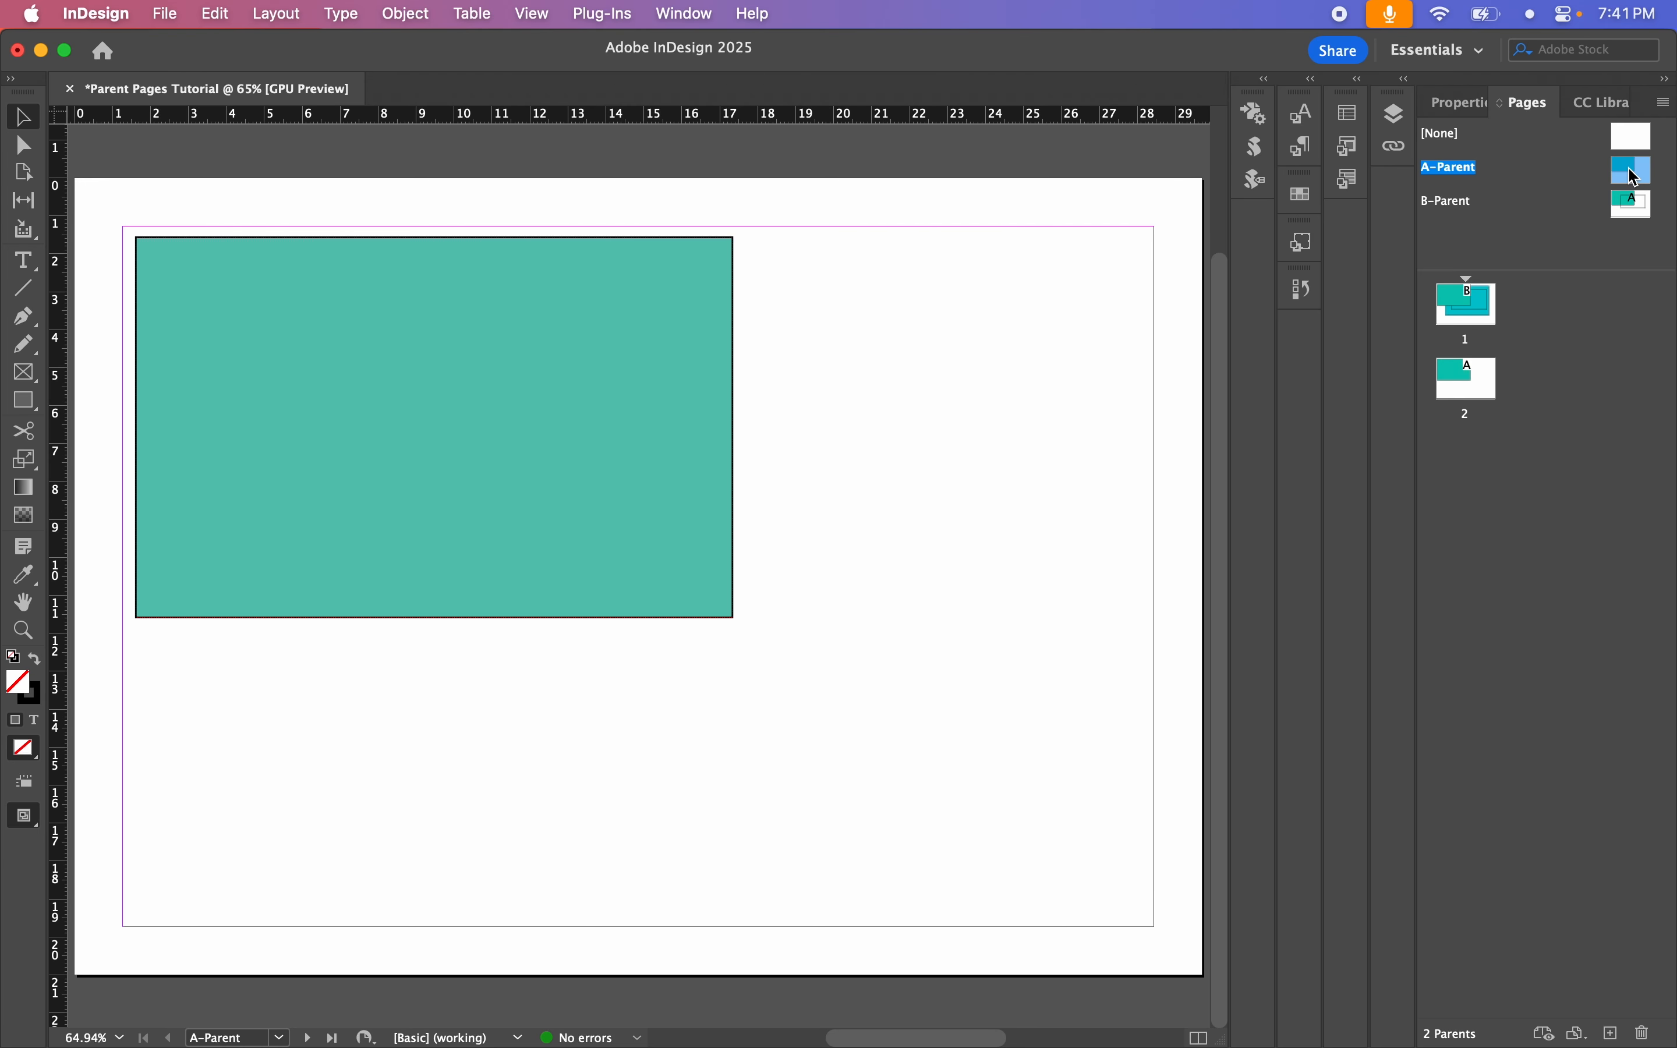
left_click(631, 399)
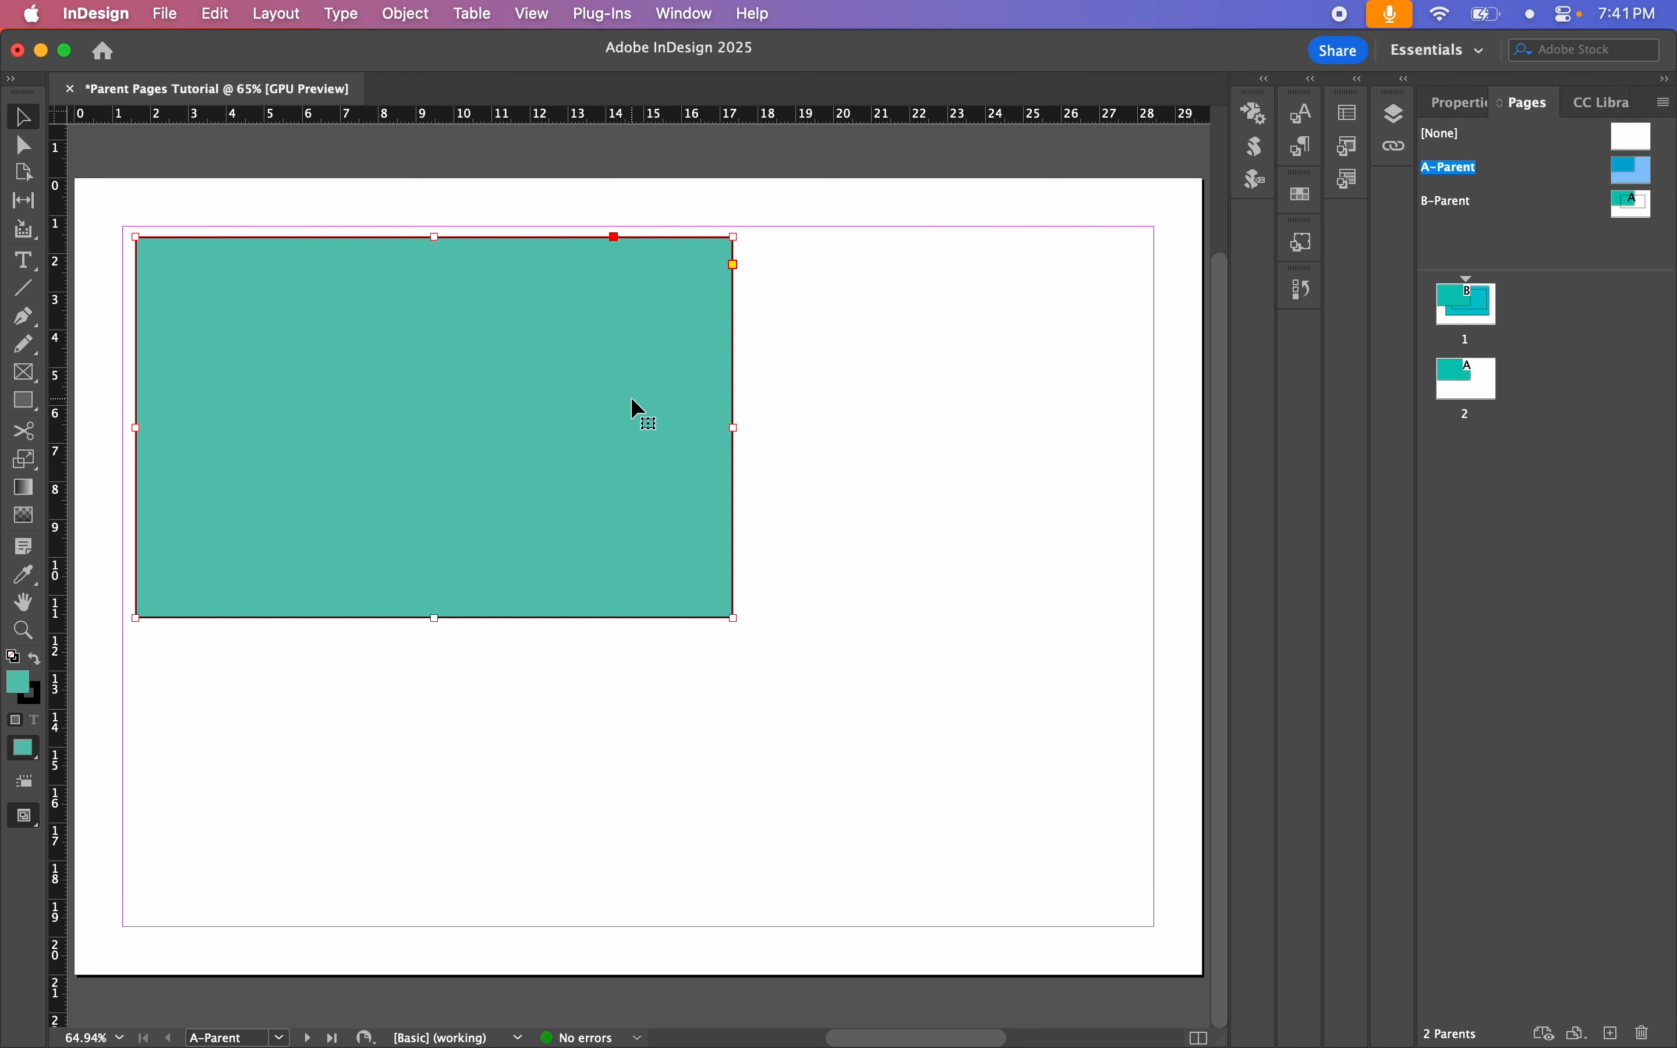
right_click(536, 398)
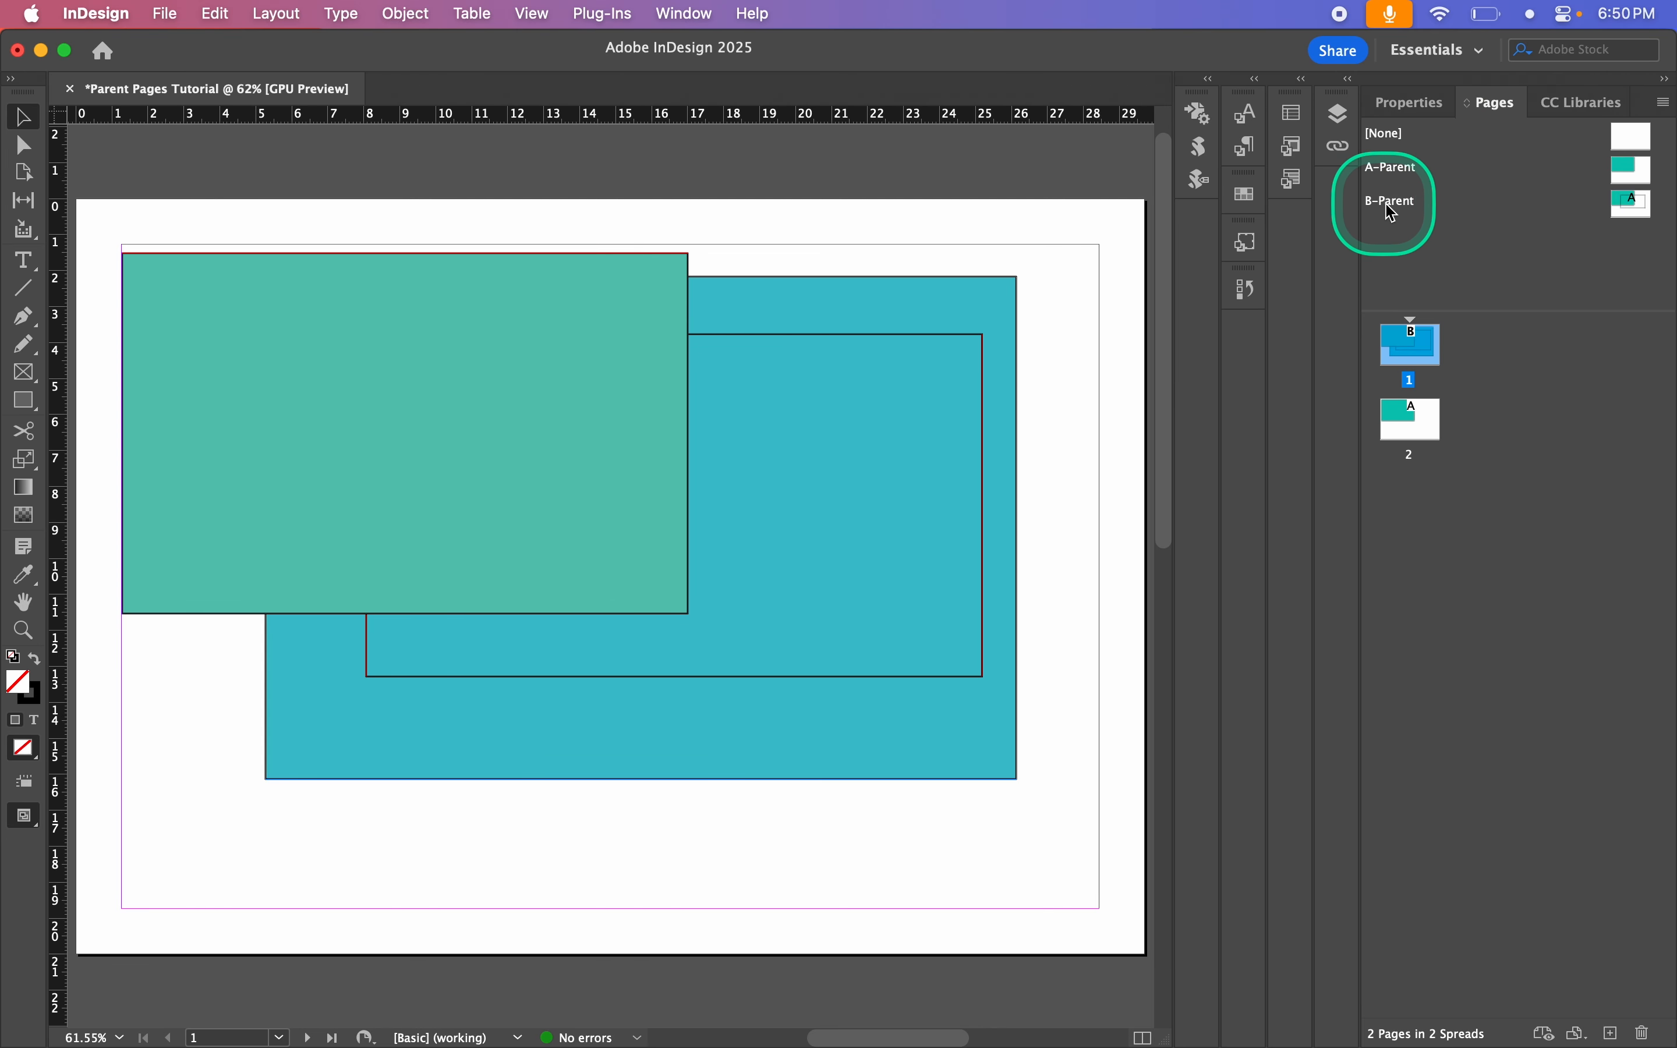
Step: Move B-Parent above A-Parent in the list of parent pages
left_click_drag(1394, 208, 1396, 168)
left_click(1392, 163)
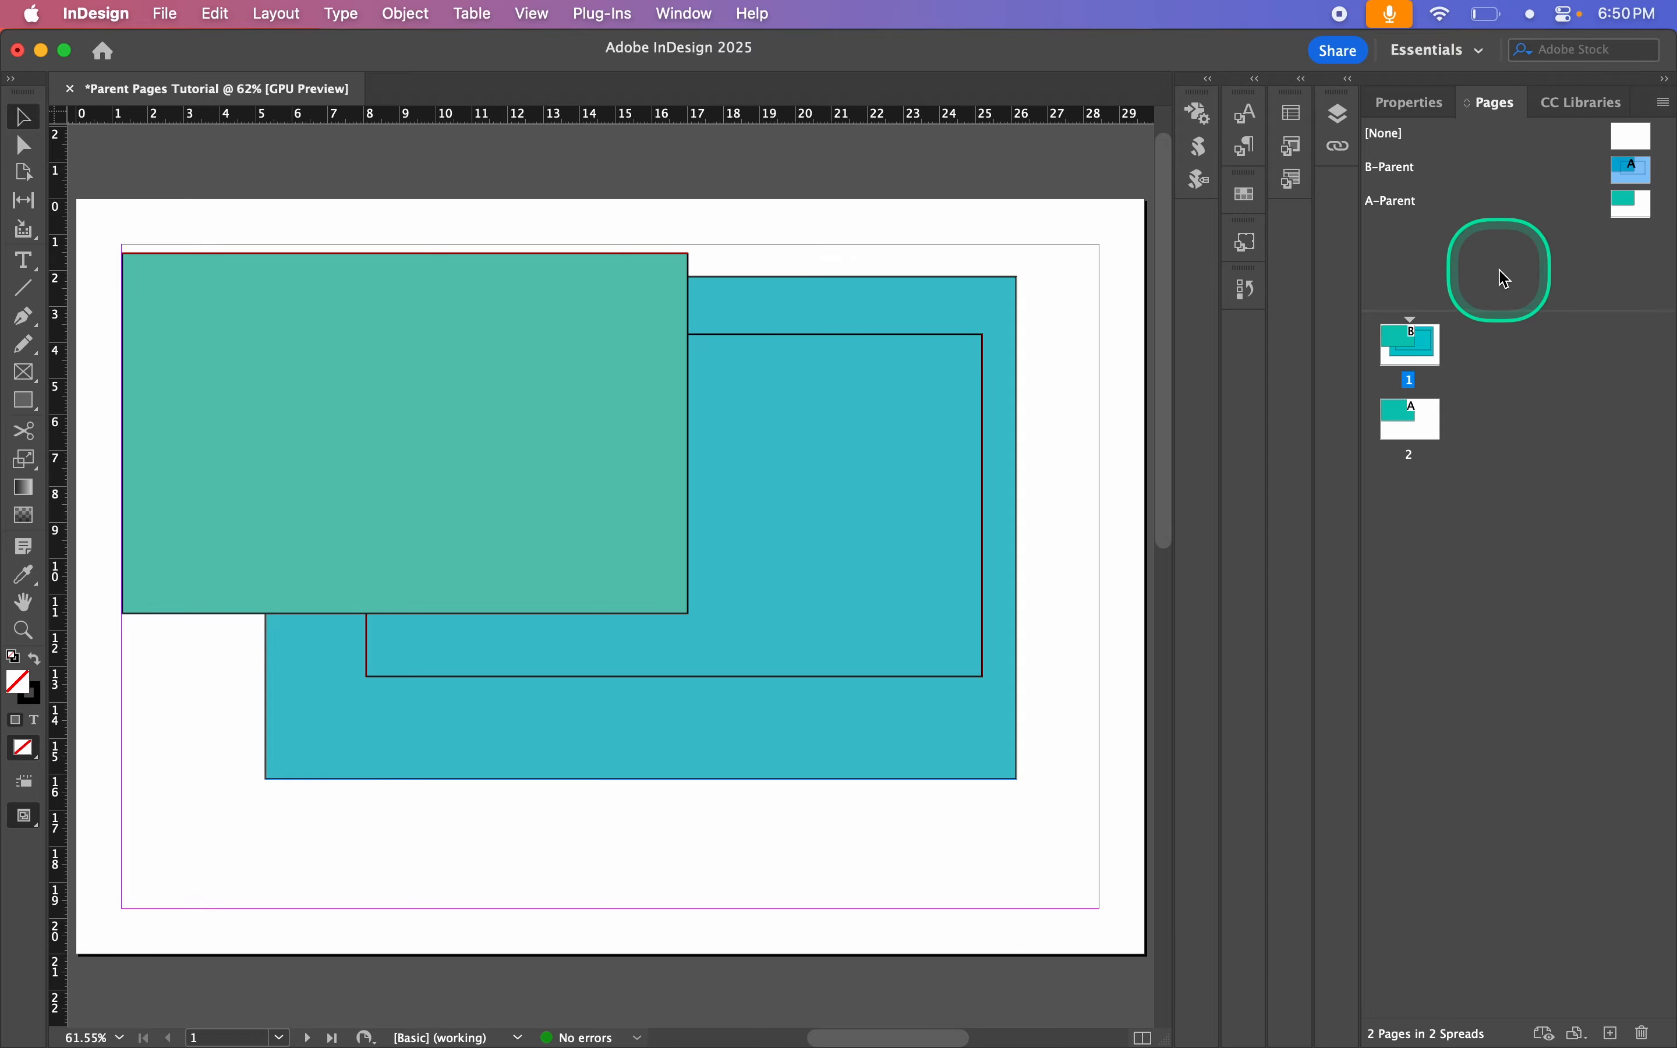
Step: Enlarge the parents area of the Pages panel and set the parent thumbnail size to Extra Large
left_click_drag(1509, 313, 1515, 777)
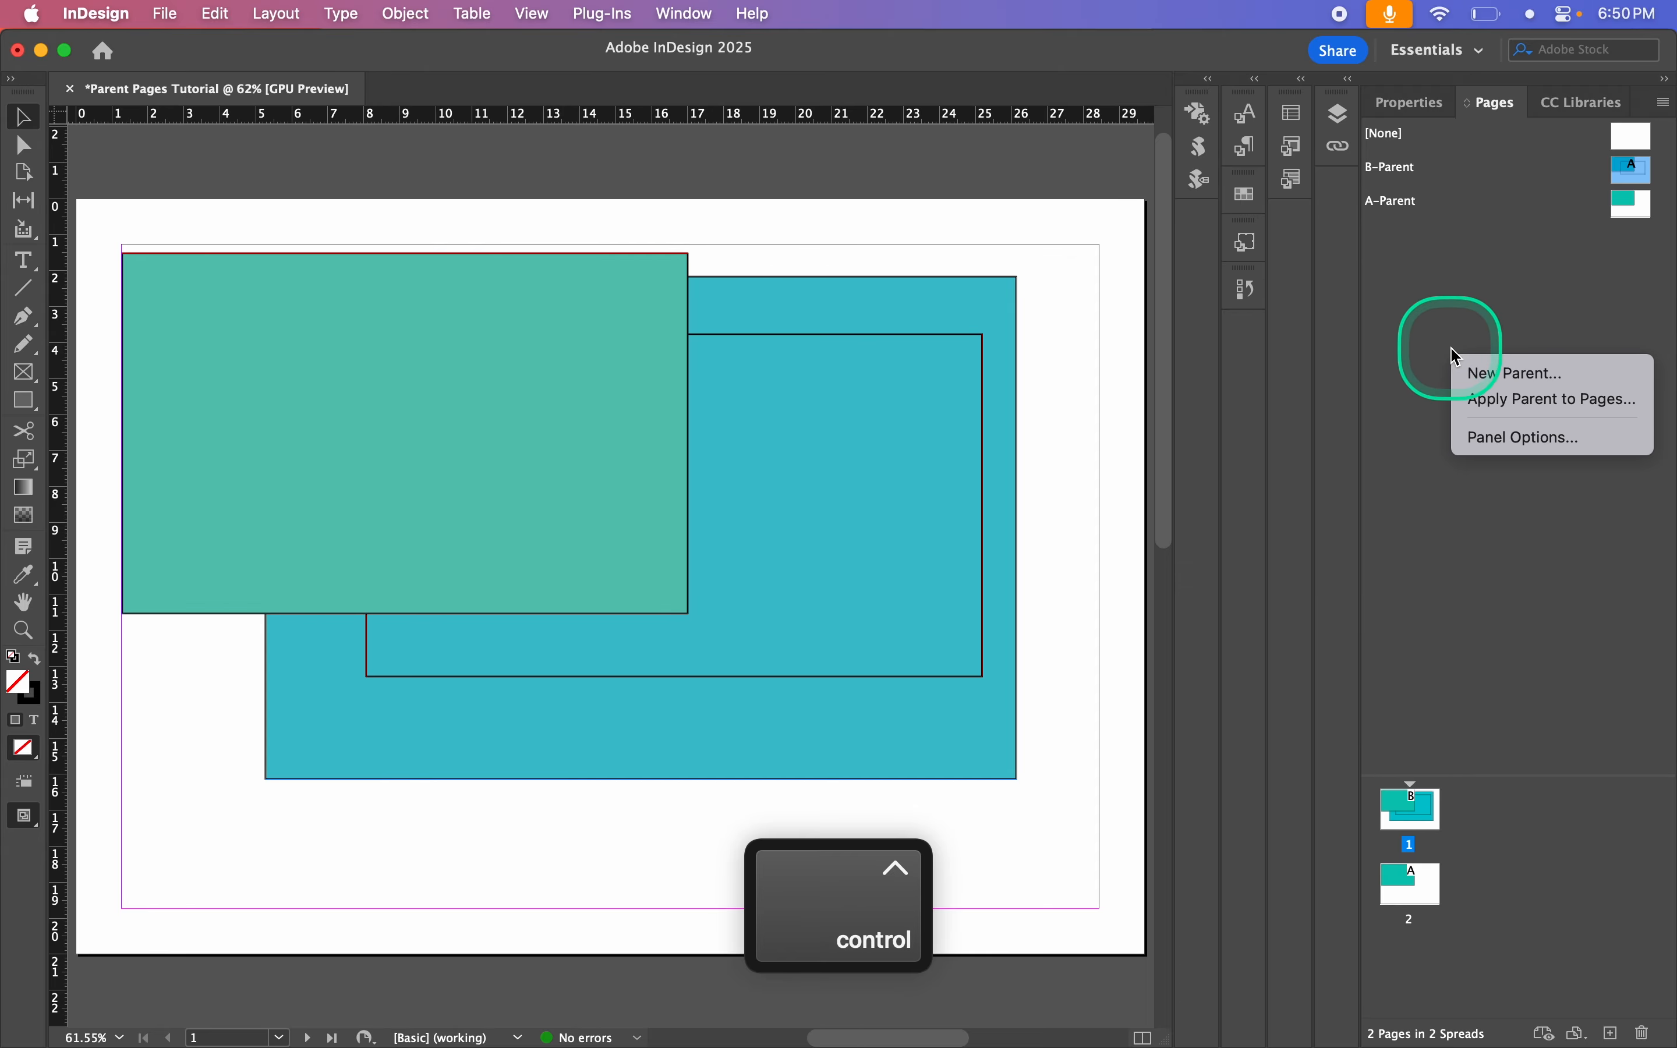
left_click(1501, 443)
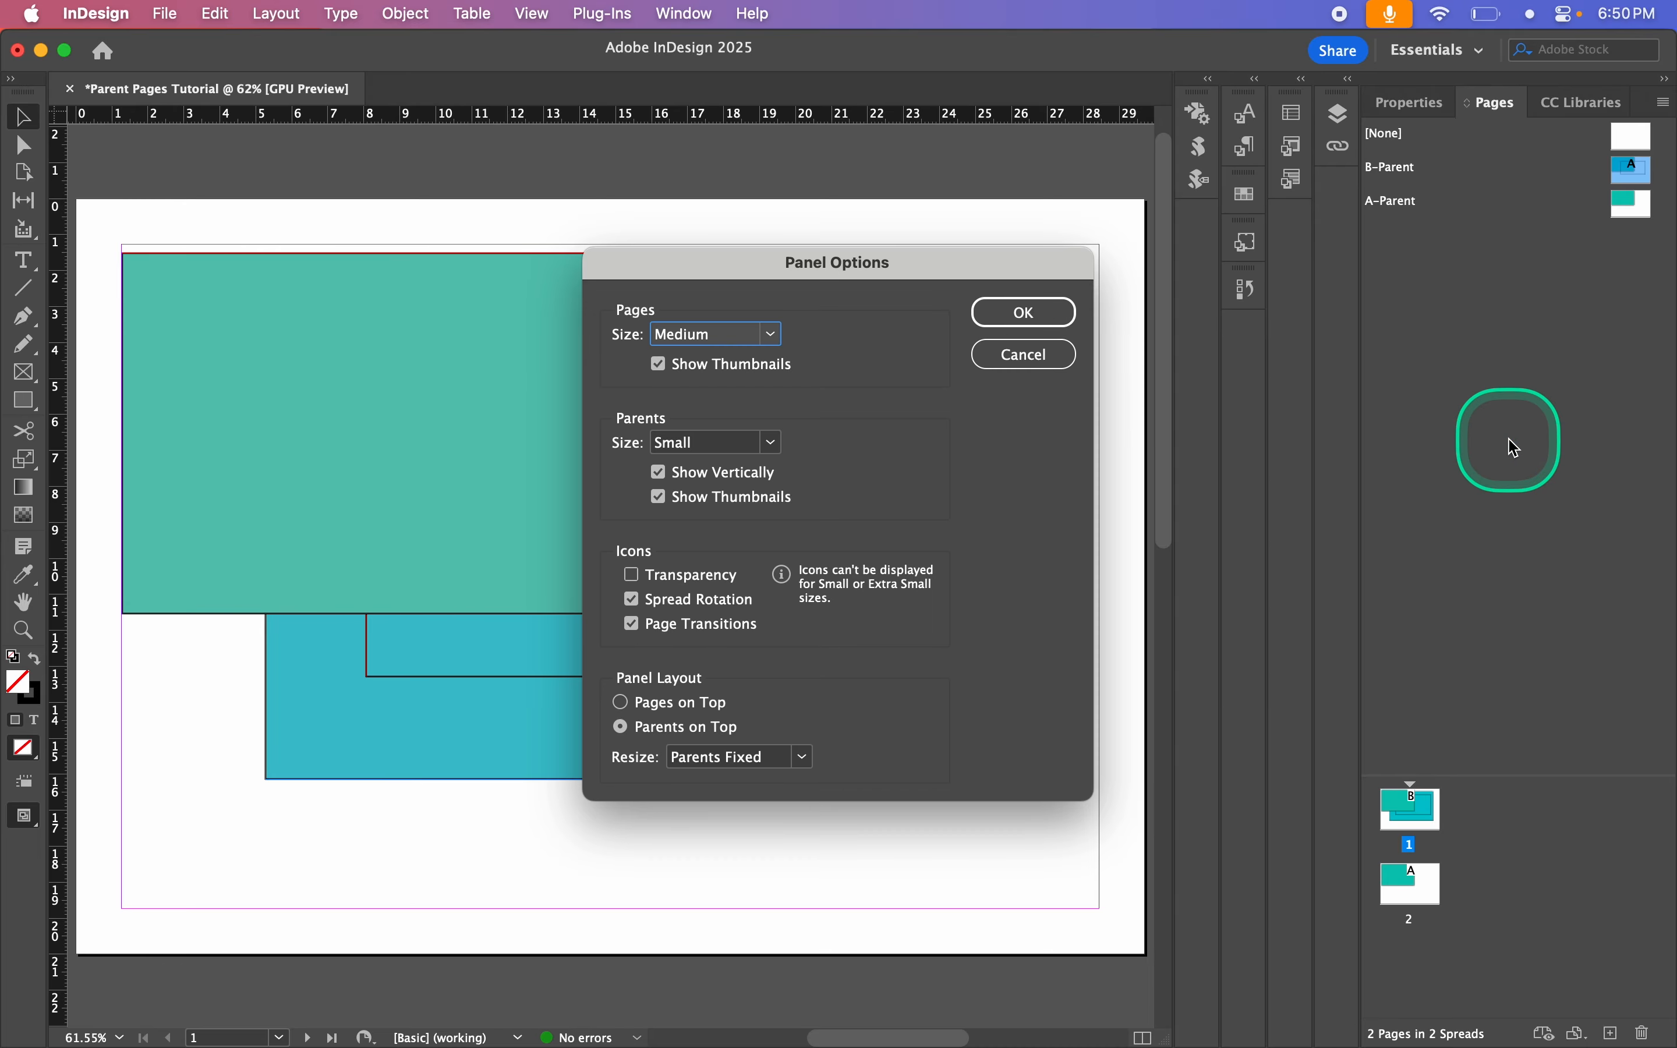
left_click(701, 447)
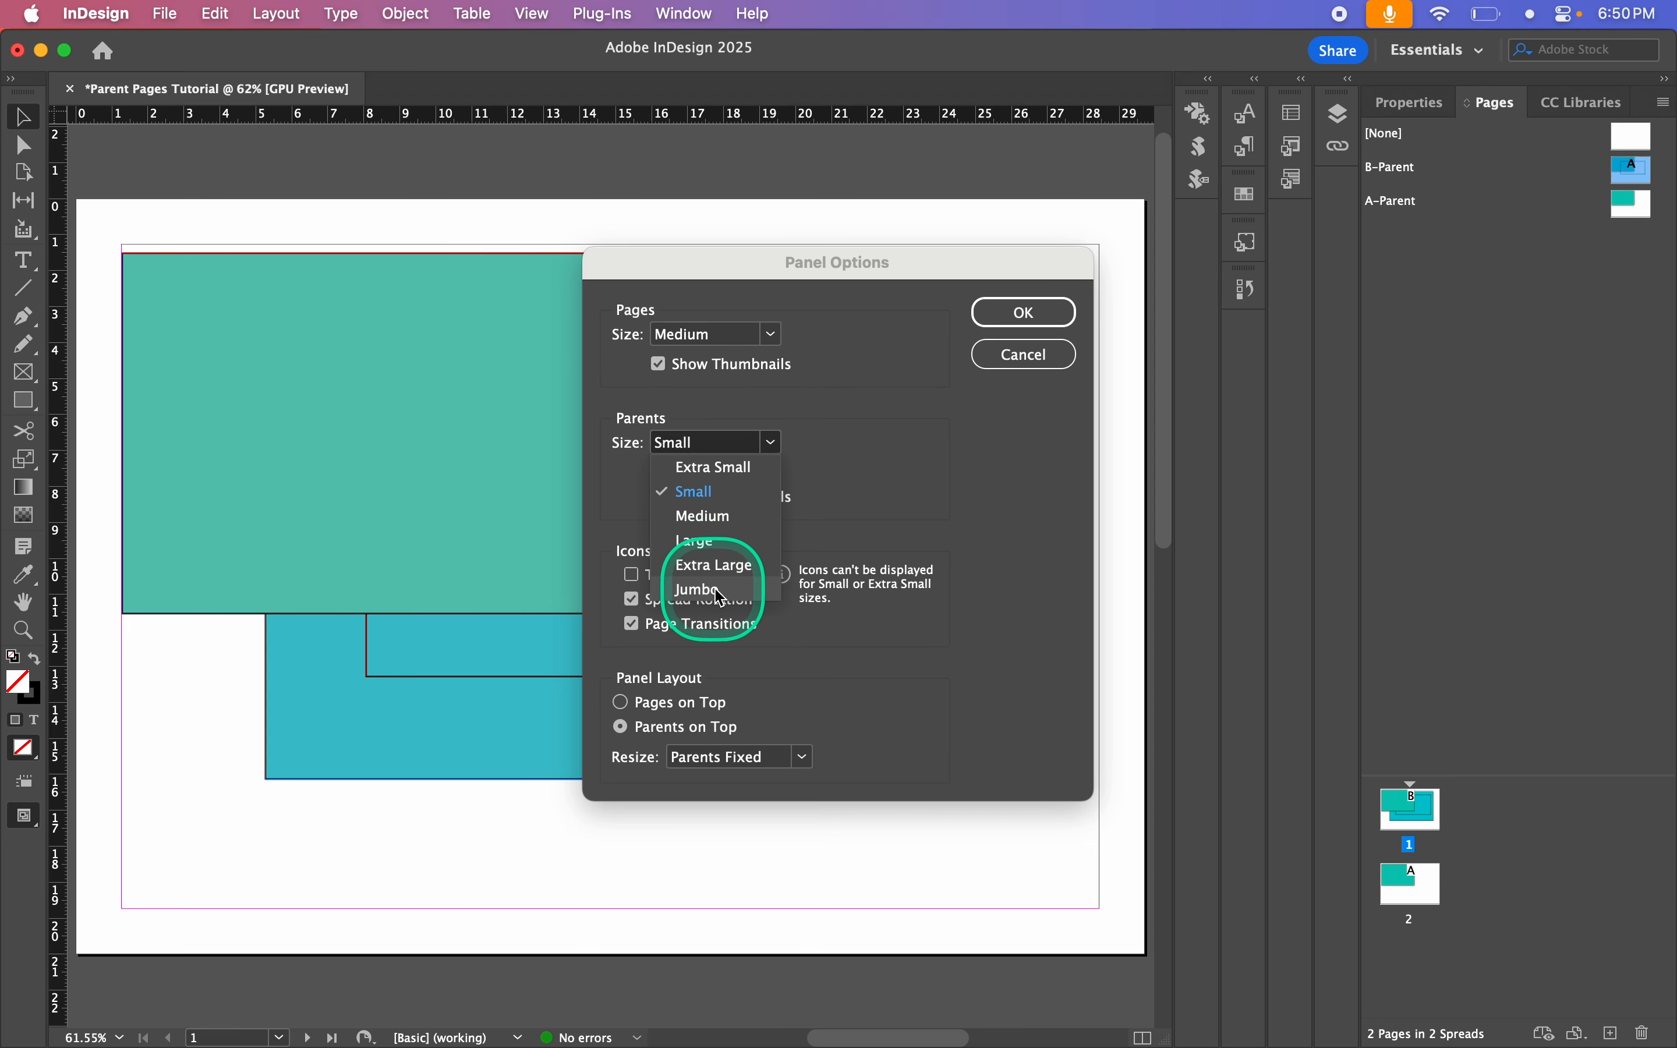
left_click(709, 567)
left_click(1030, 320)
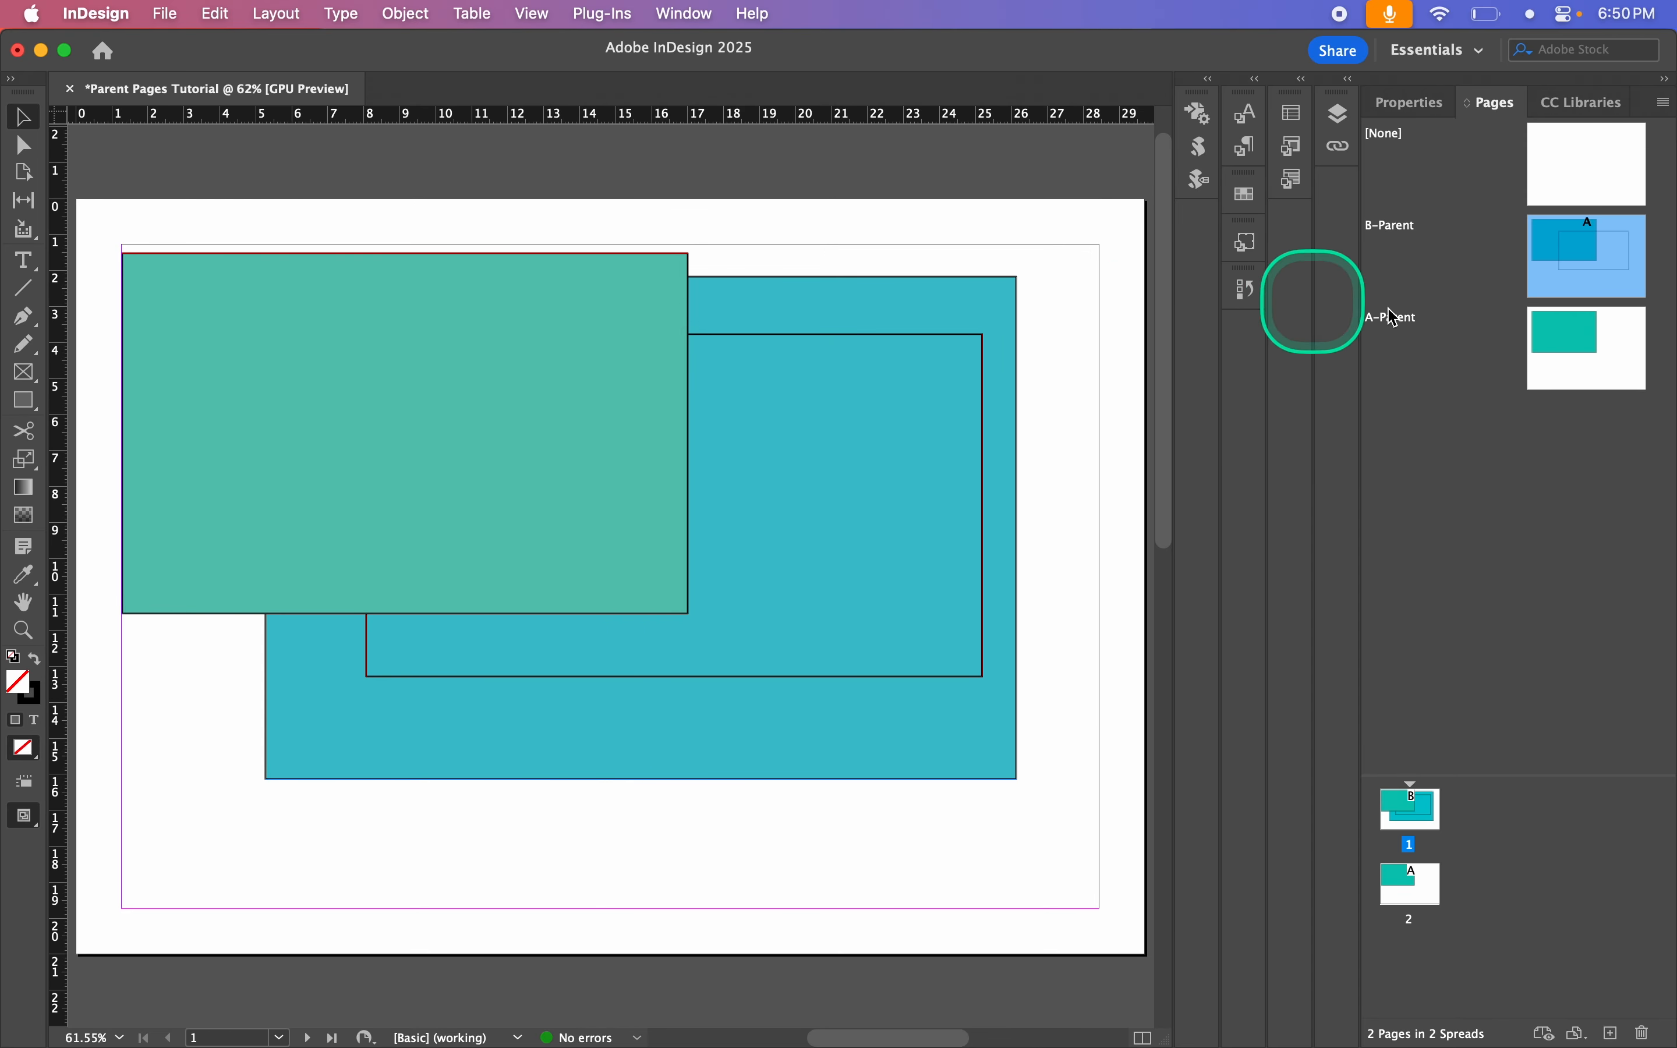
Step: Try to move A-Parent above B-Parent in the list of Extra Large parent pages
left_click(1405, 298)
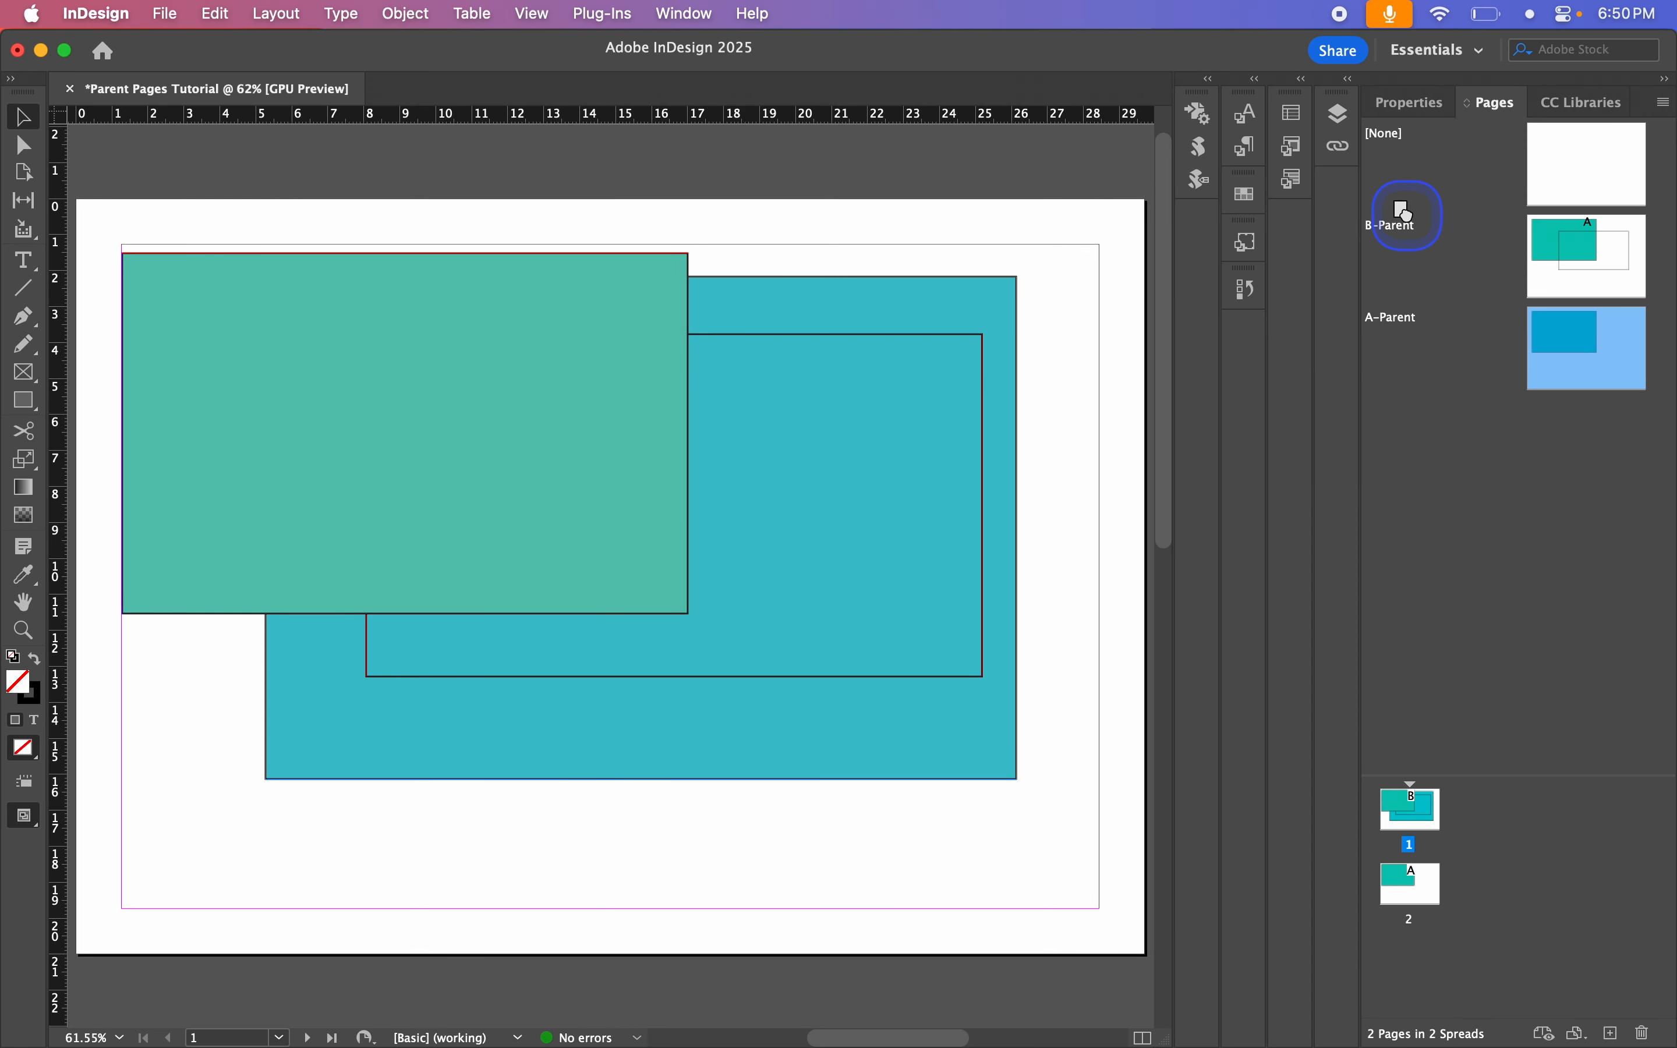
left_click(1401, 256)
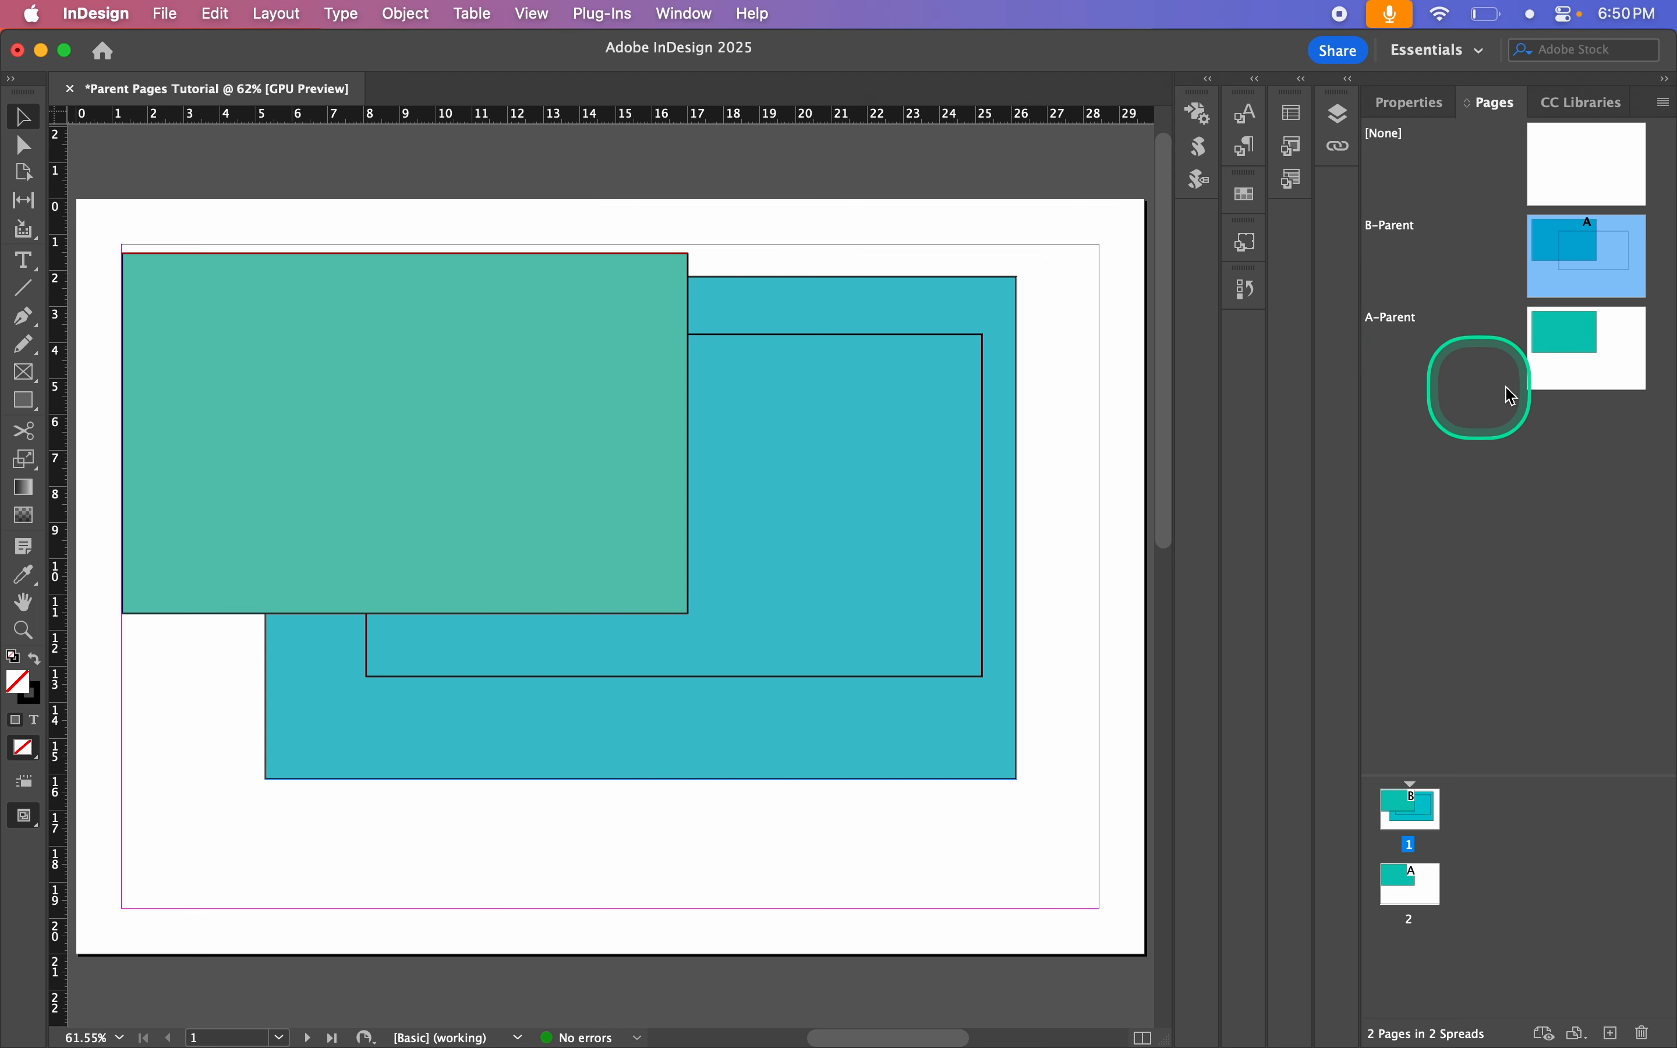
Step: Set the parent thumbnail size to Jumbo and widen the Pages panel so the full parent names fit
left_click(1455, 376, "ctrl")
left_click(1296, 687)
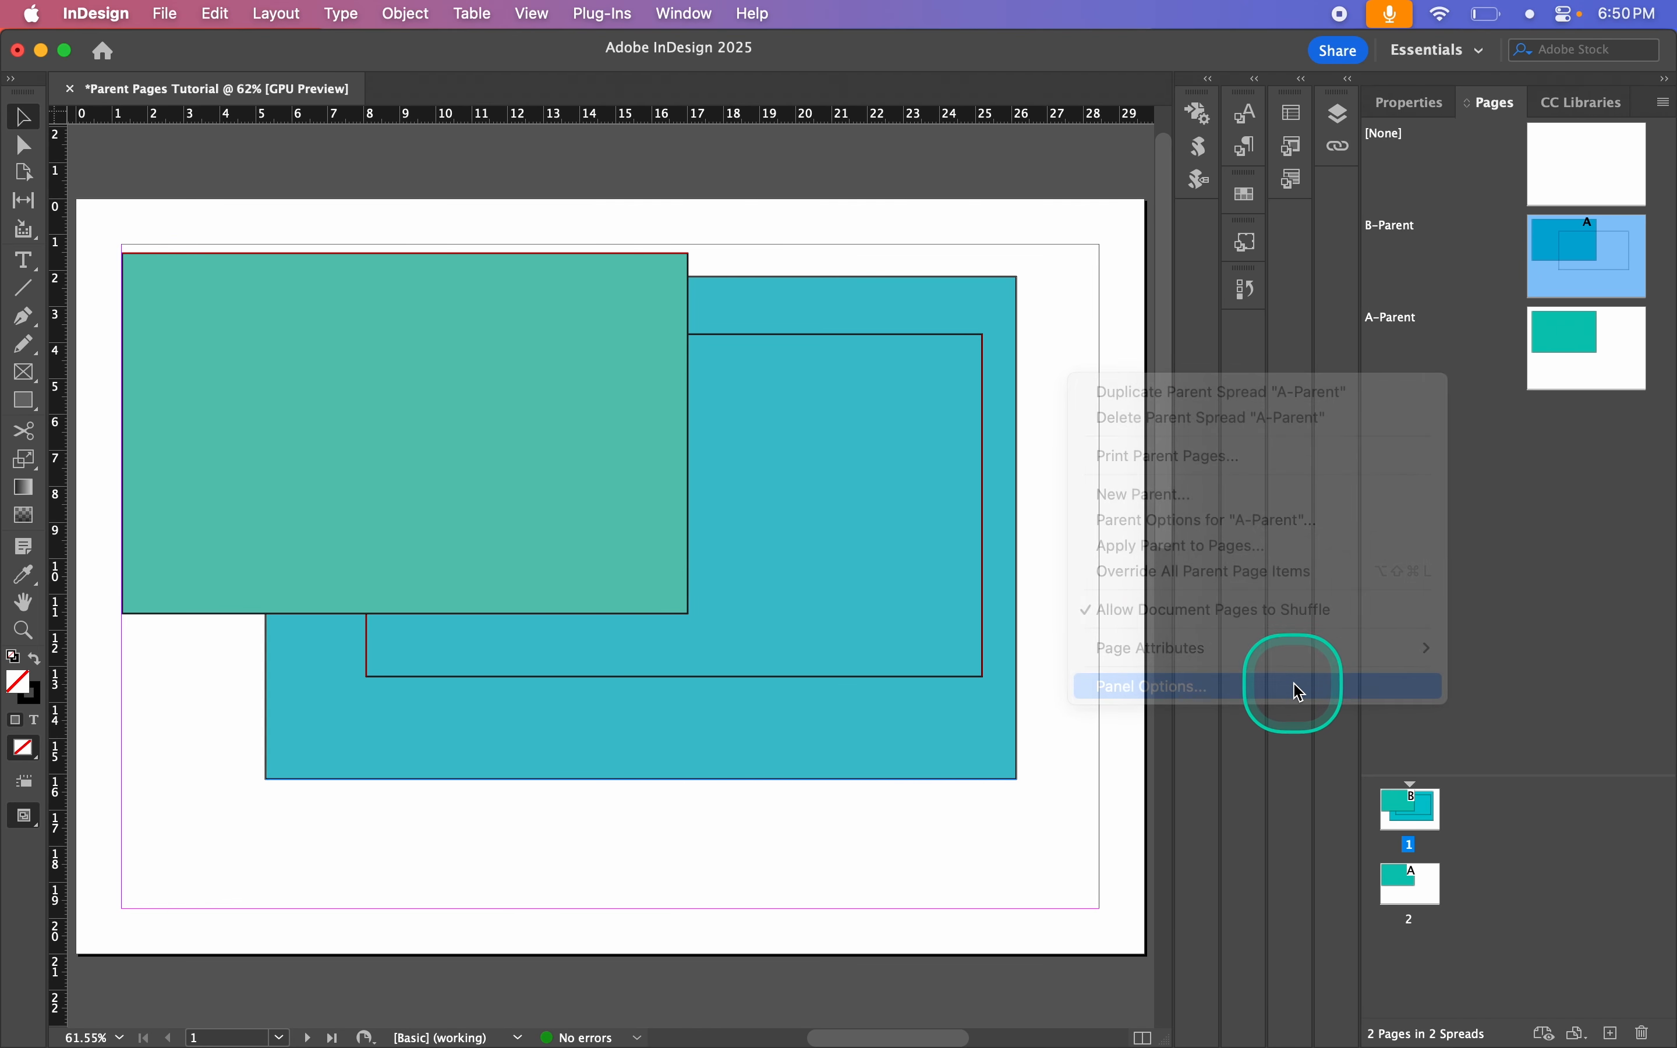
left_click(695, 433)
left_click(717, 565)
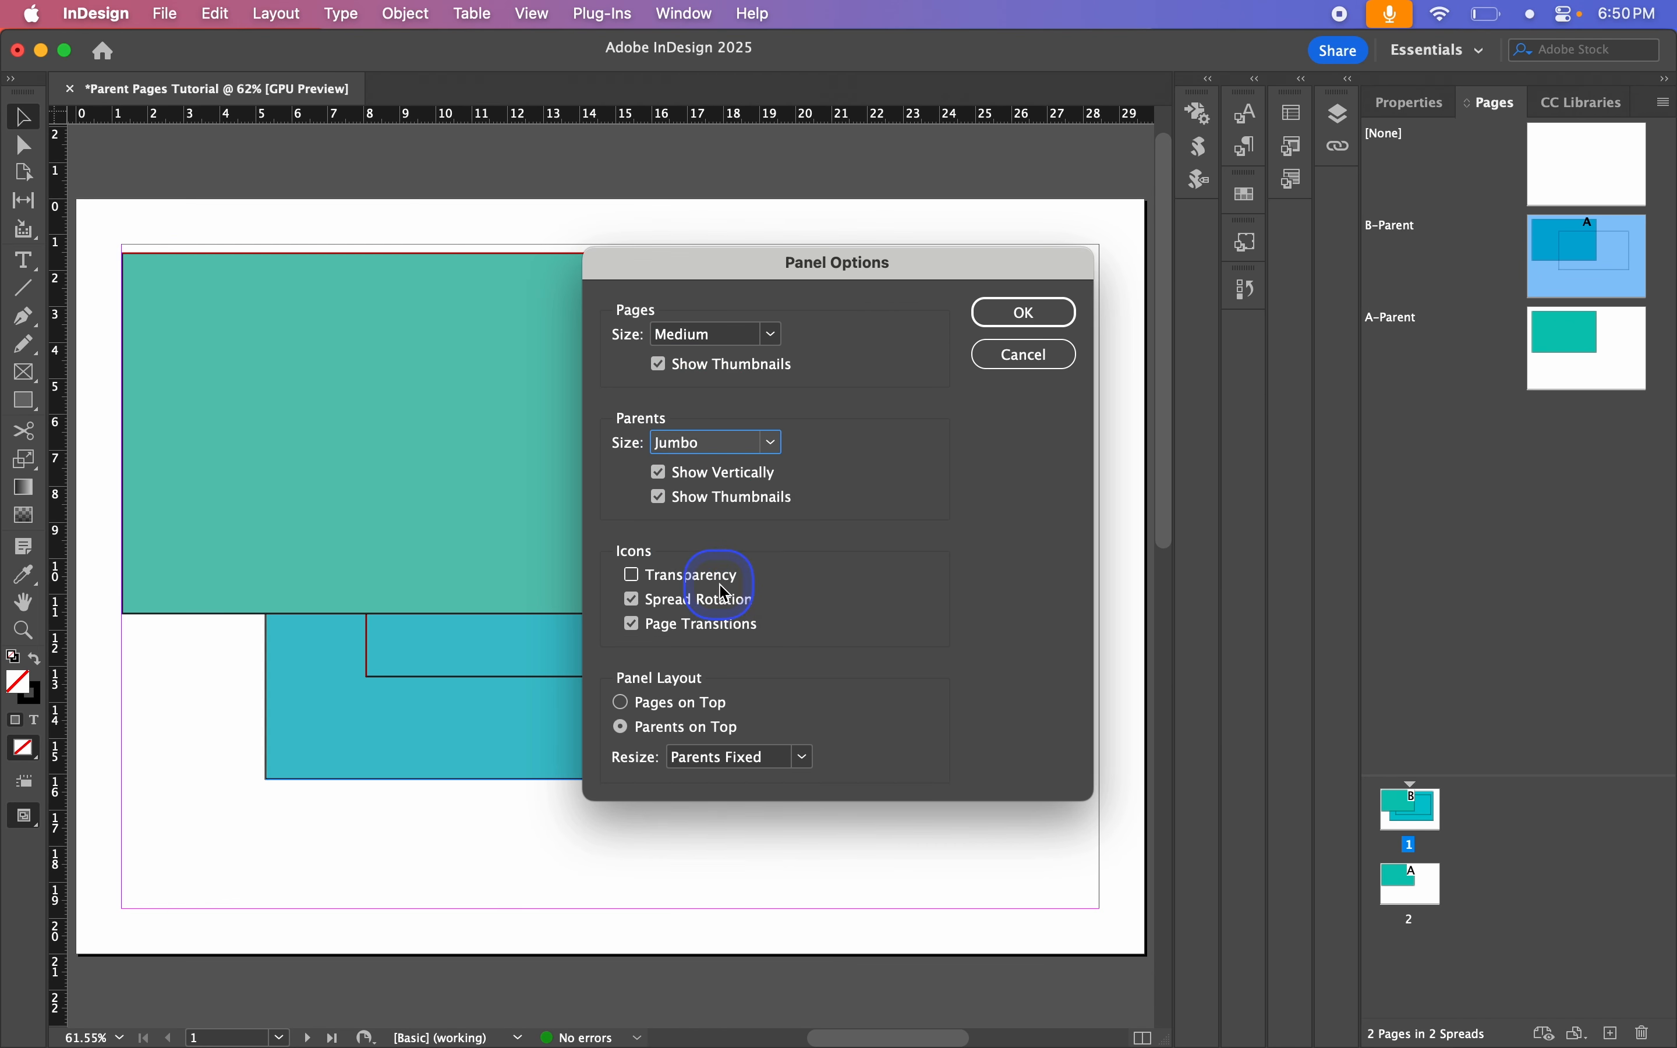
left_click(1025, 316)
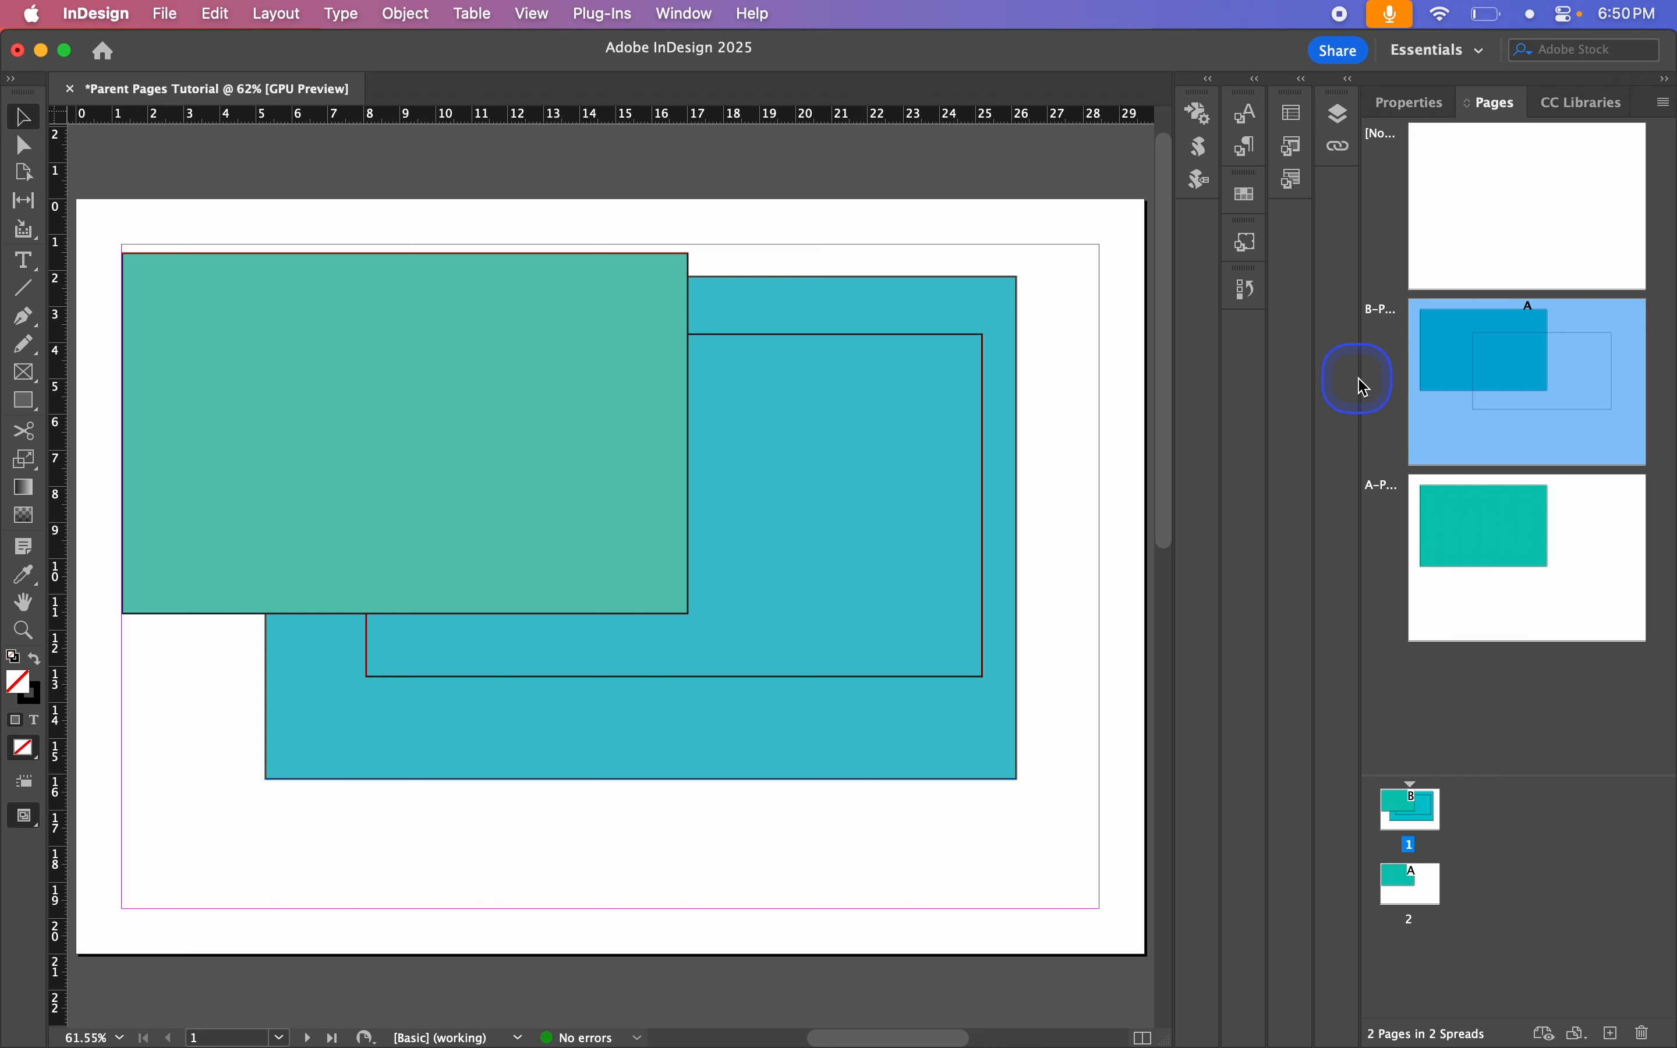
left_click_drag(1364, 378, 1137, 388)
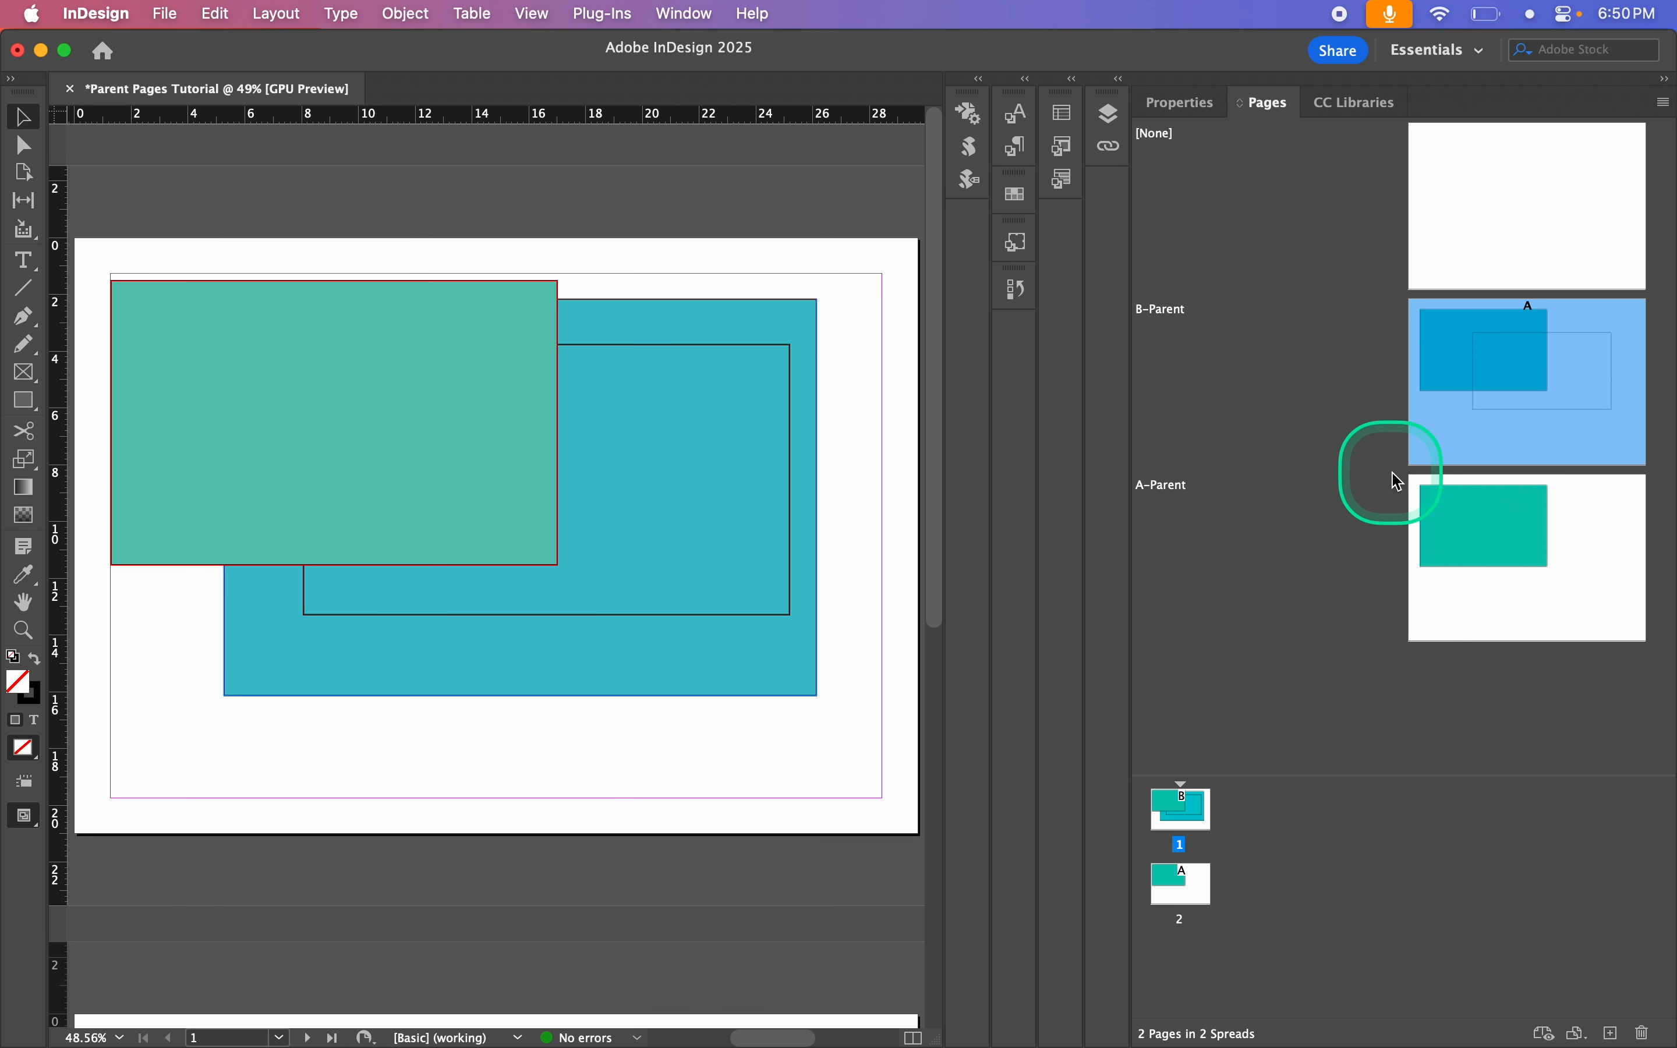
Step: Try to swap the order of A-Parent and B-Parent using their names and Jumbo thumbnails
left_click_drag(1176, 497, 1167, 466)
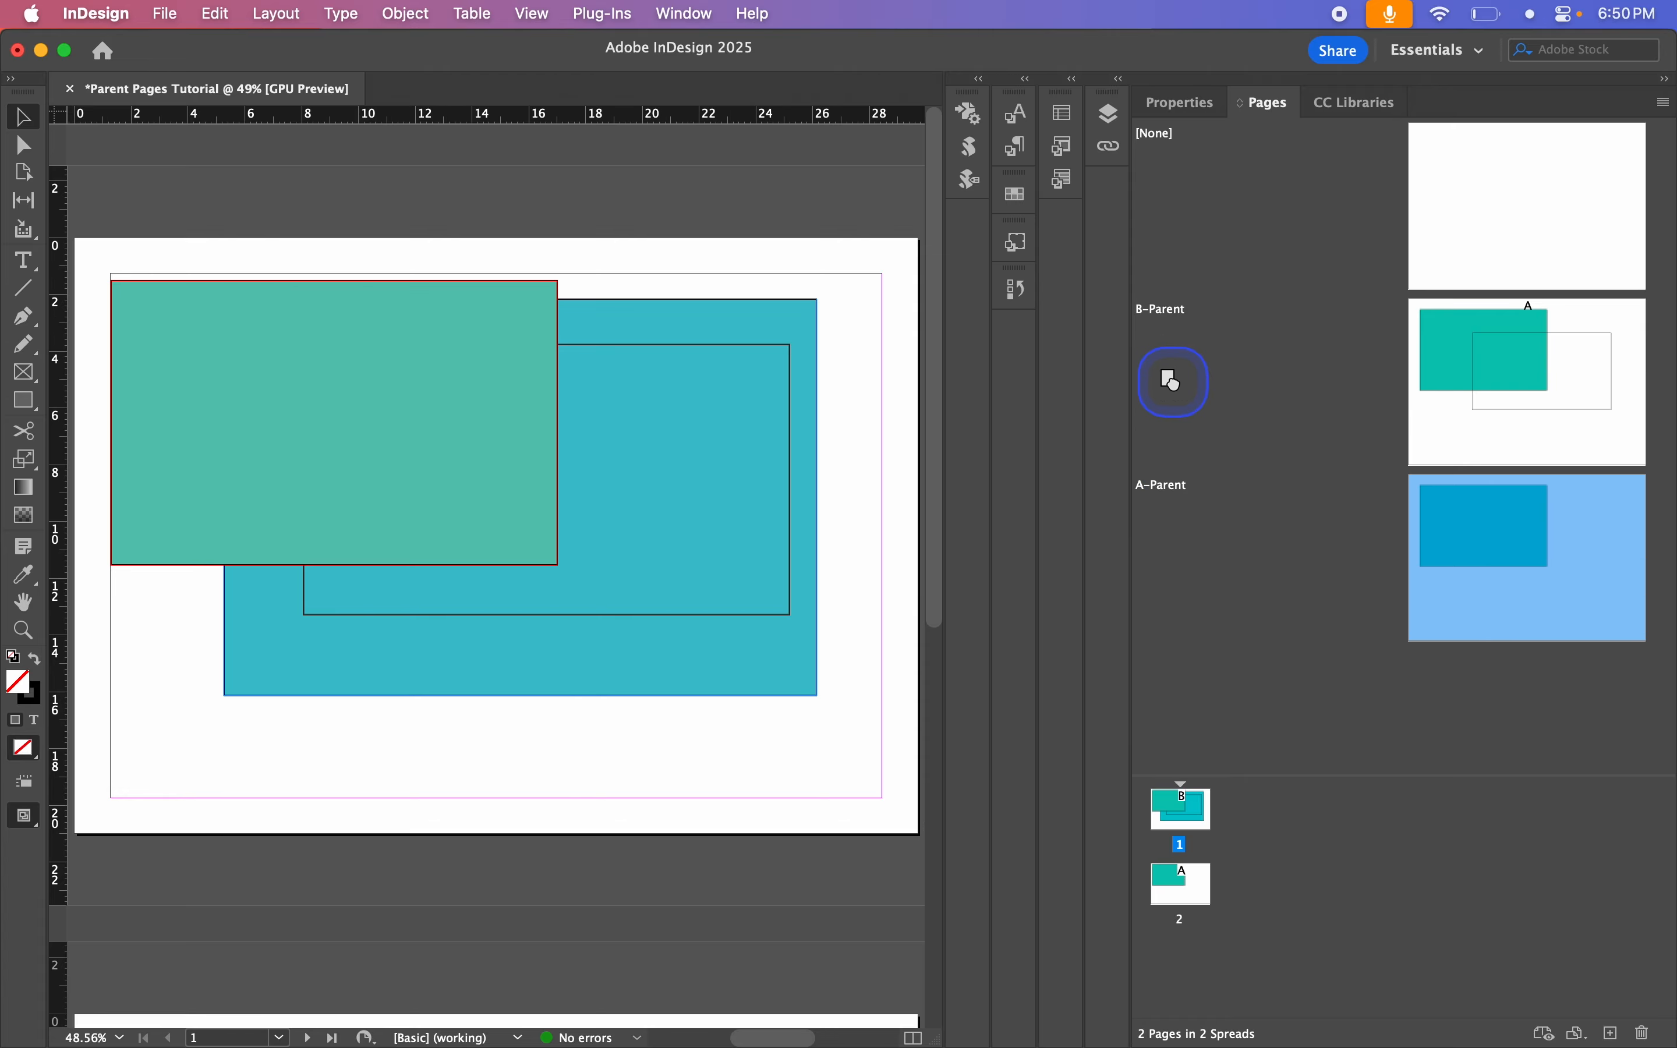
left_click_drag(1165, 284, 1164, 283)
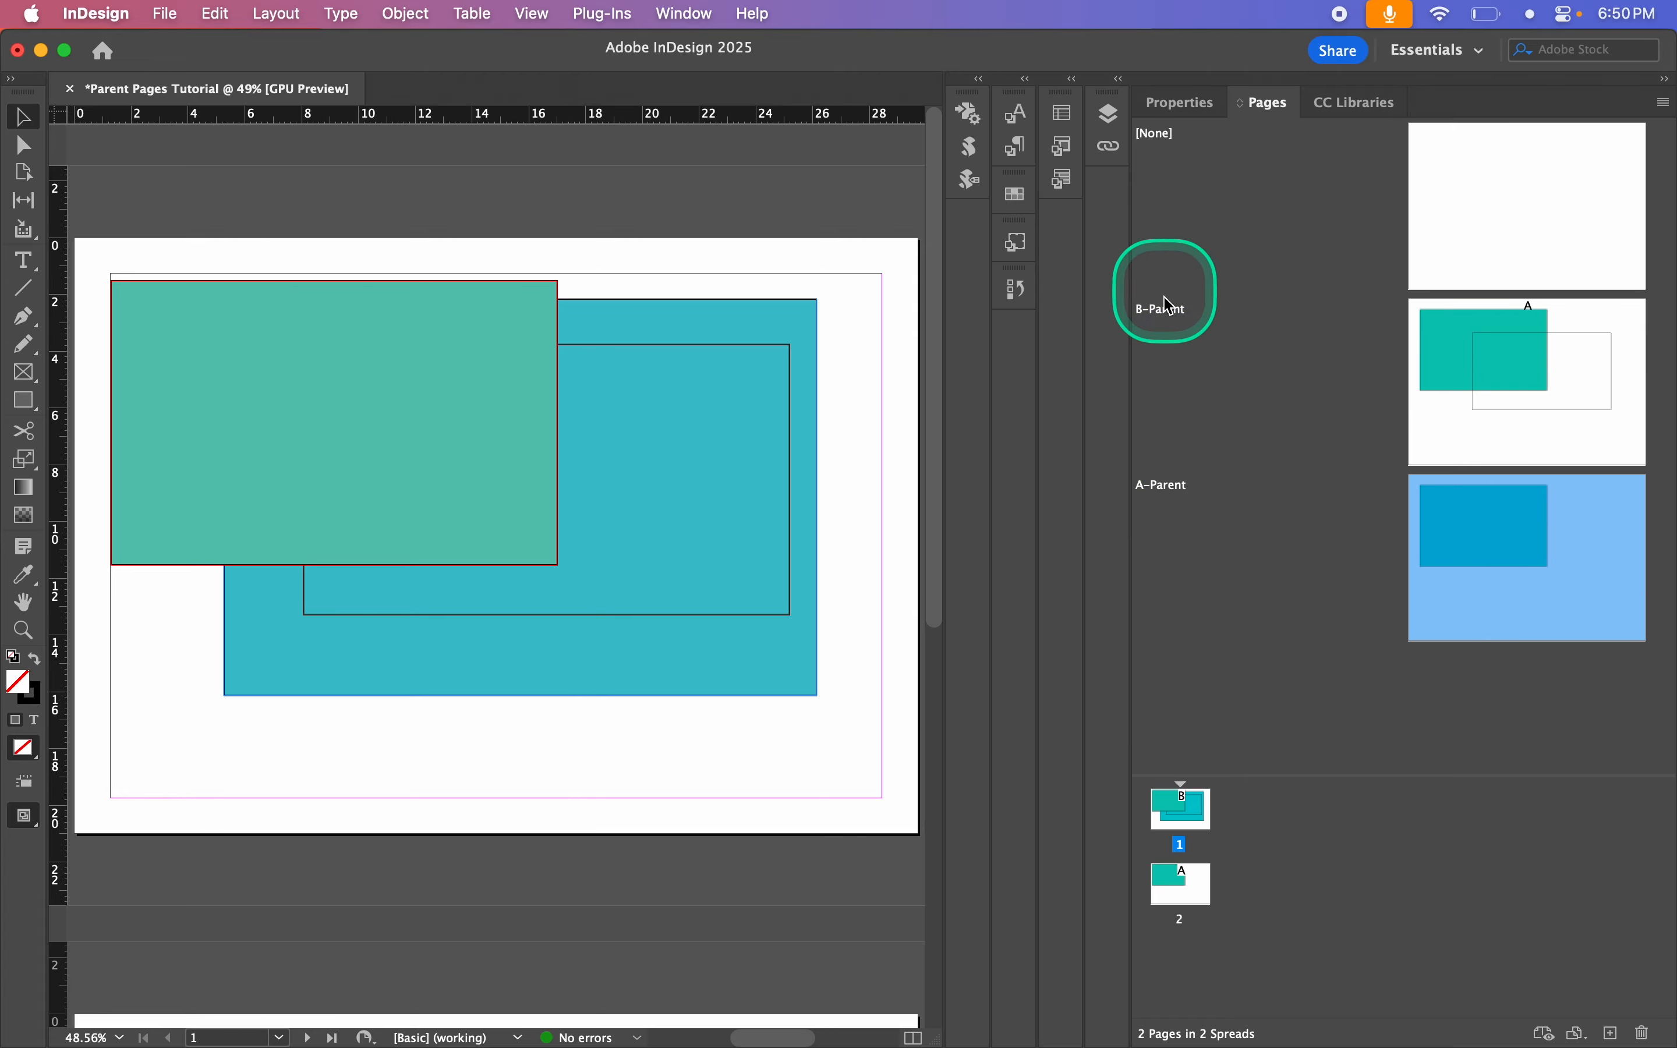
left_click(1170, 487)
mouse_move(1170, 487)
left_mouse_down()
mouse_move(1187, 301)
mouse_move(1170, 314)
mouse_move(1190, 461)
left_mouse_up()
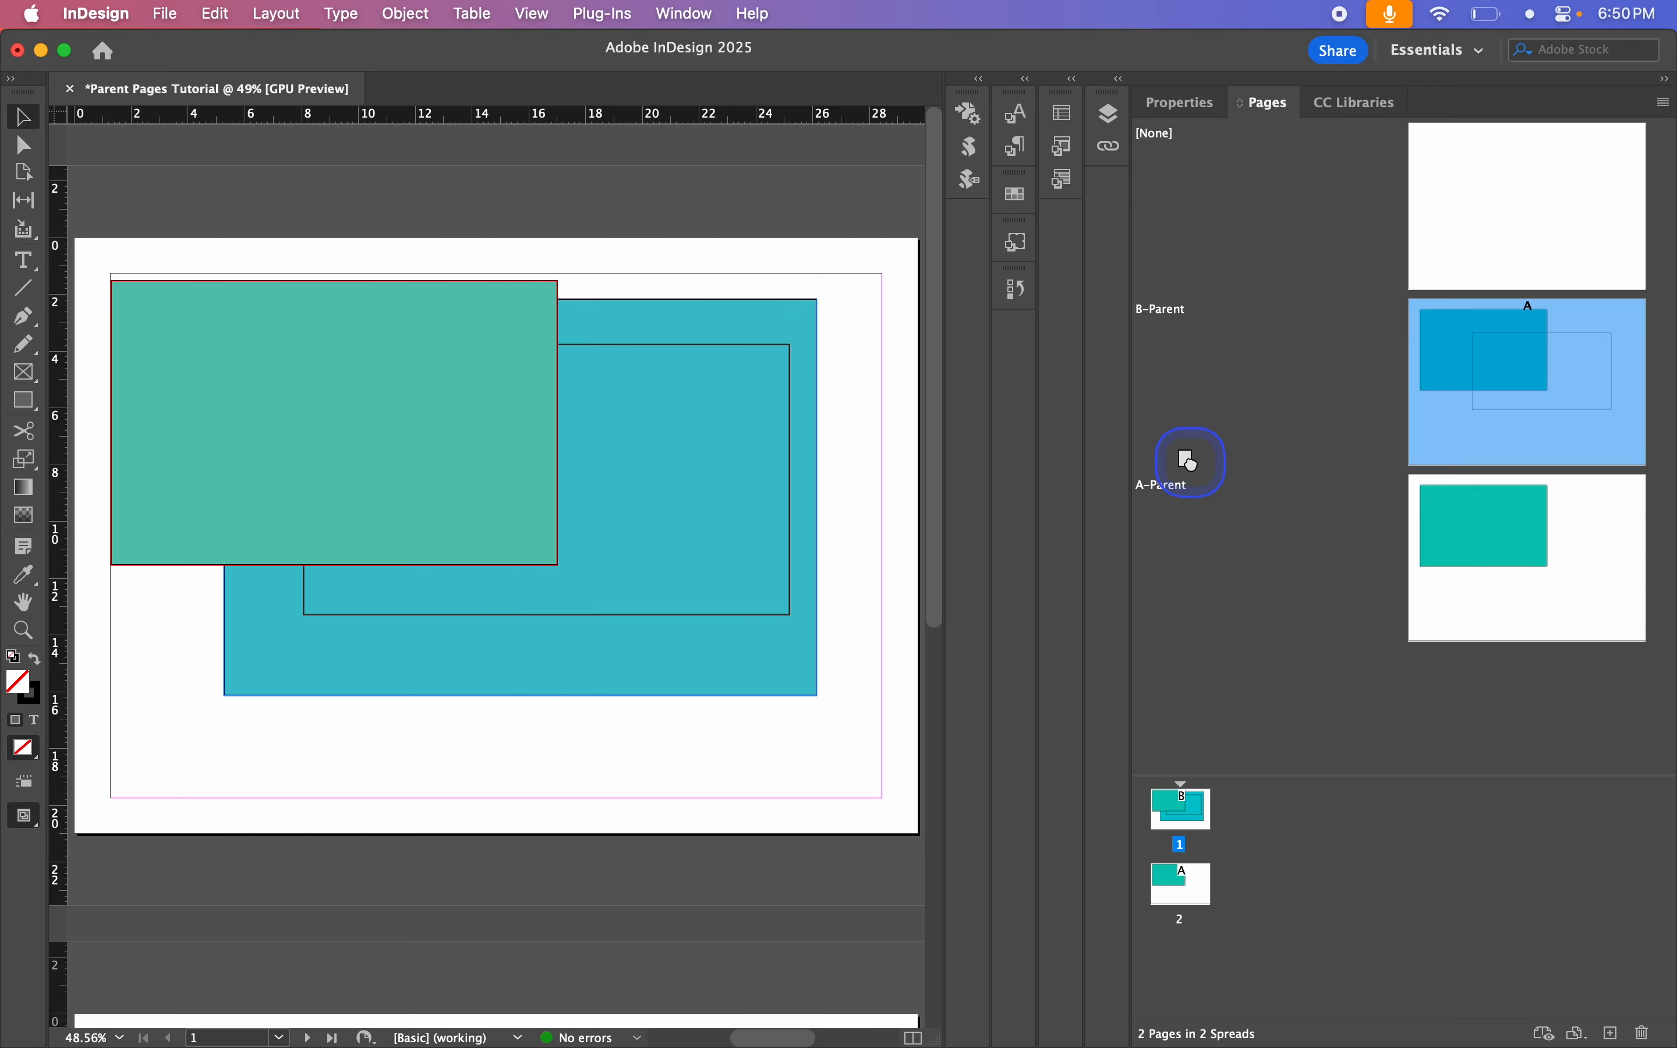
left_click_drag(1203, 664, 1191, 662)
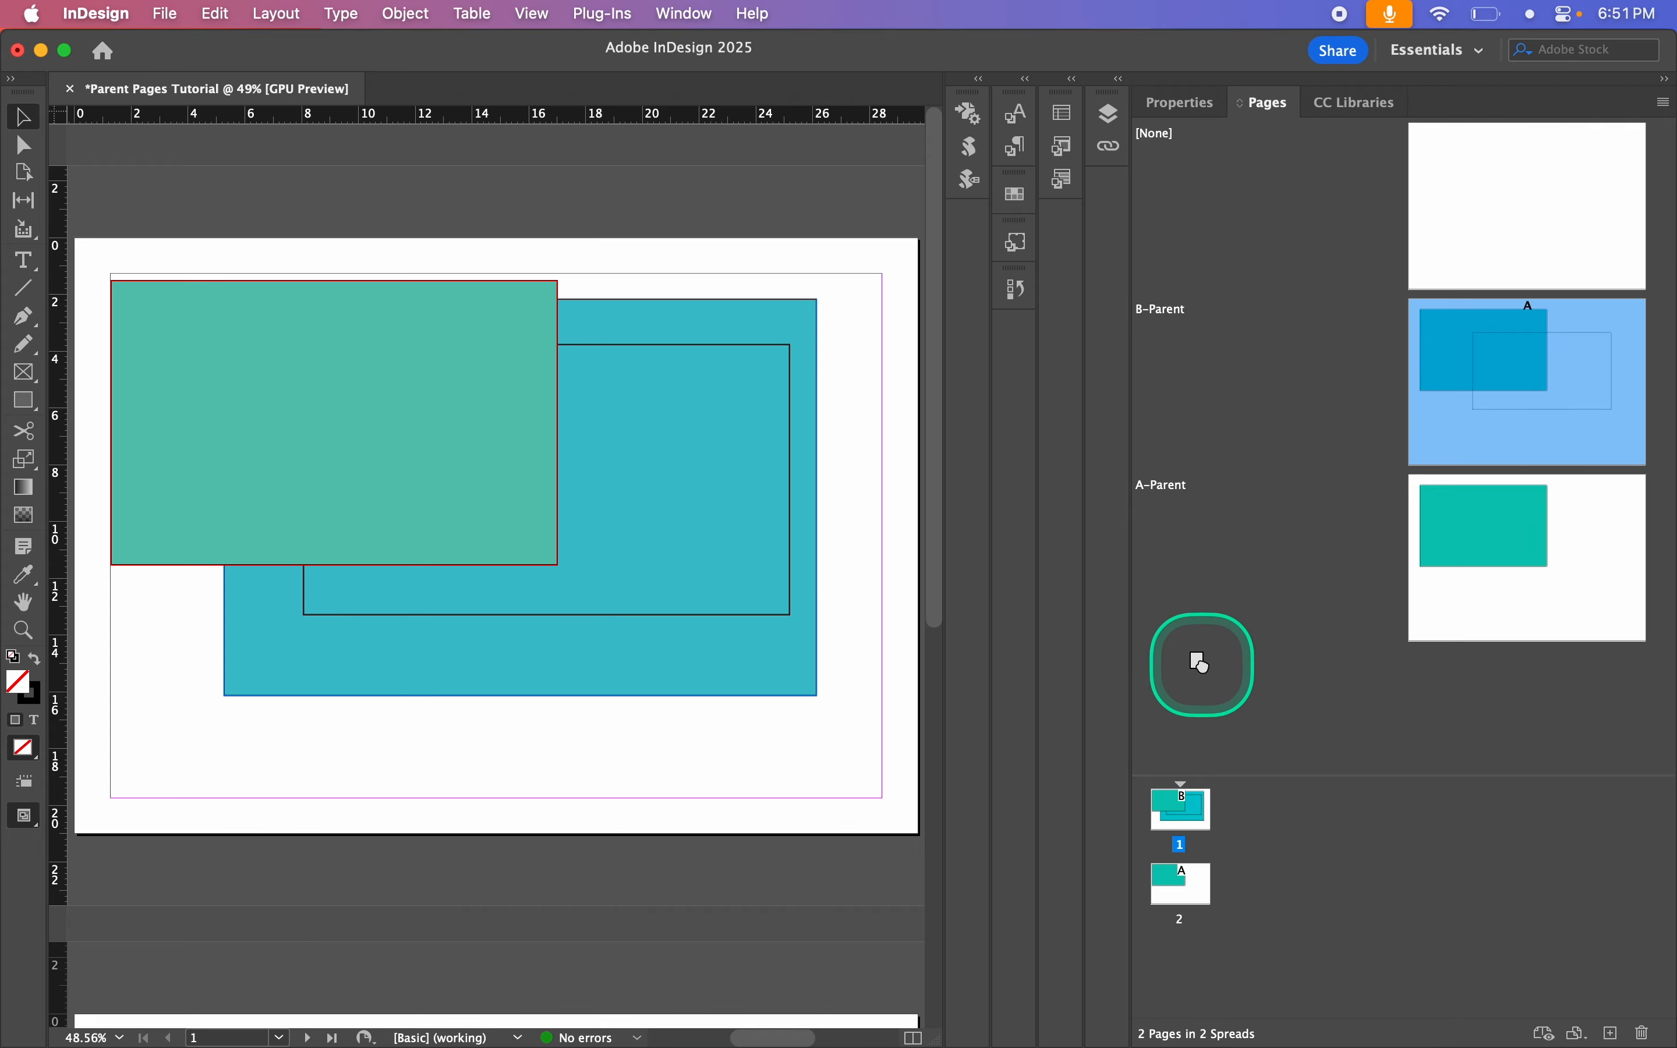
left_click_drag(1455, 405, 1444, 667)
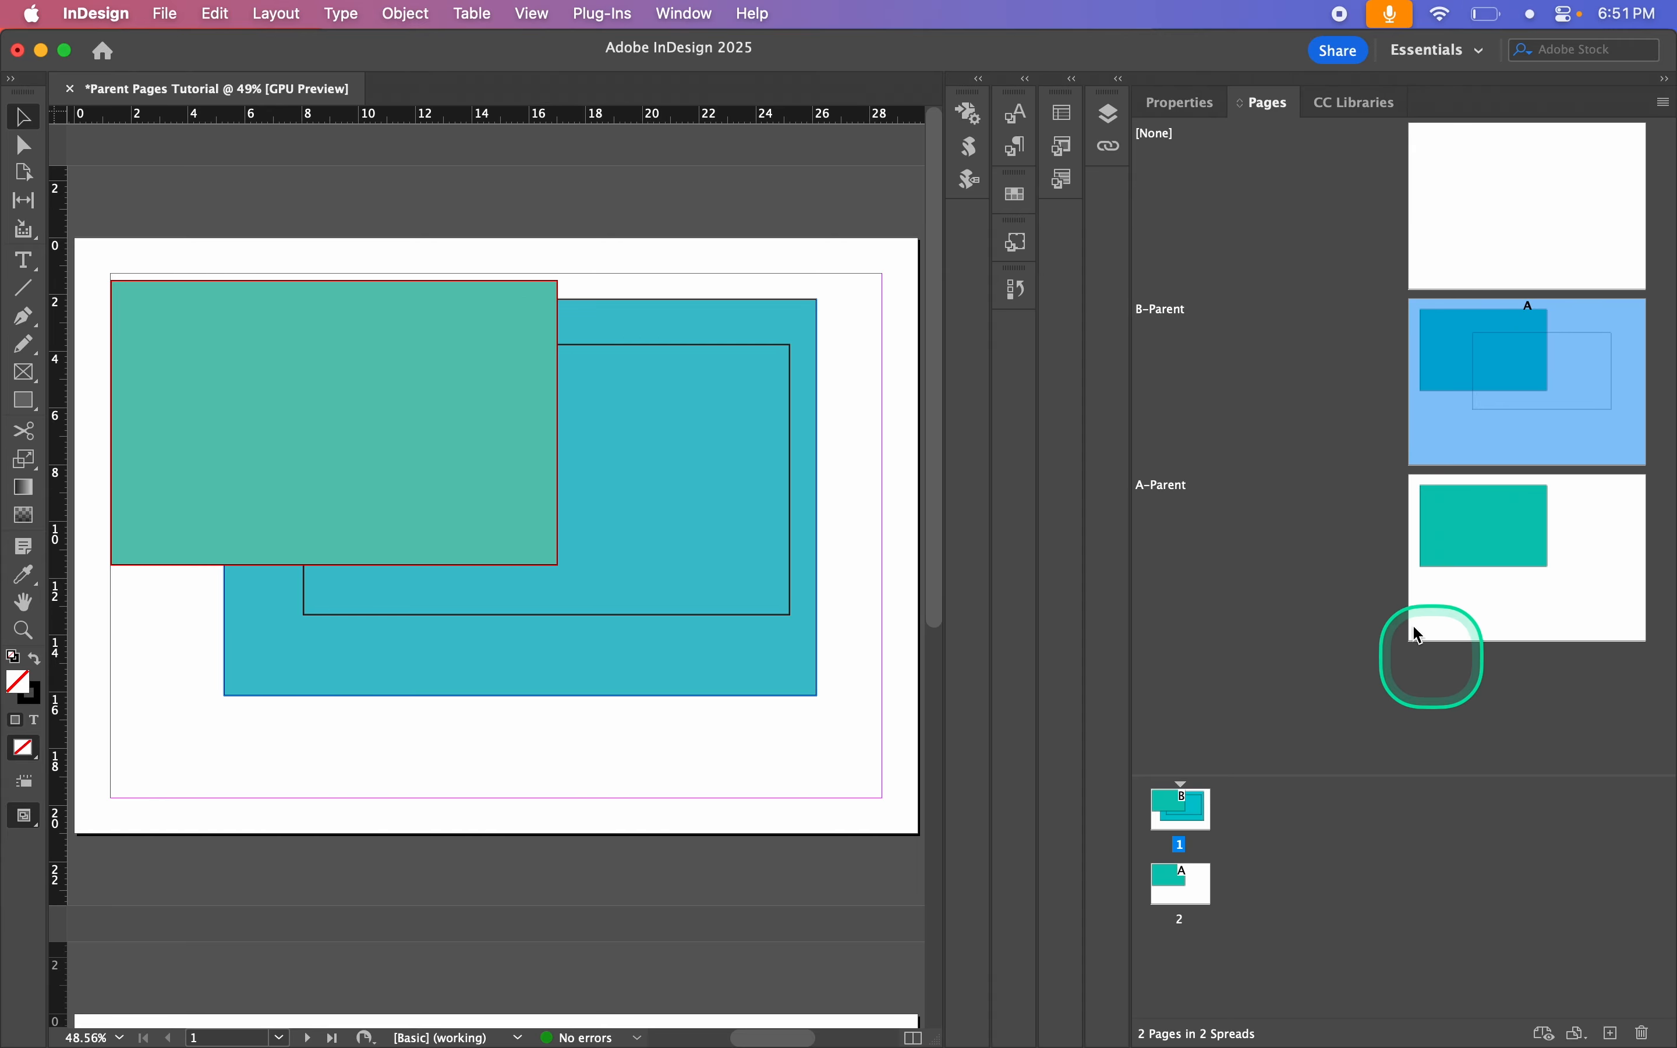
left_click_drag(1180, 493, 1171, 284)
left_click(1209, 312)
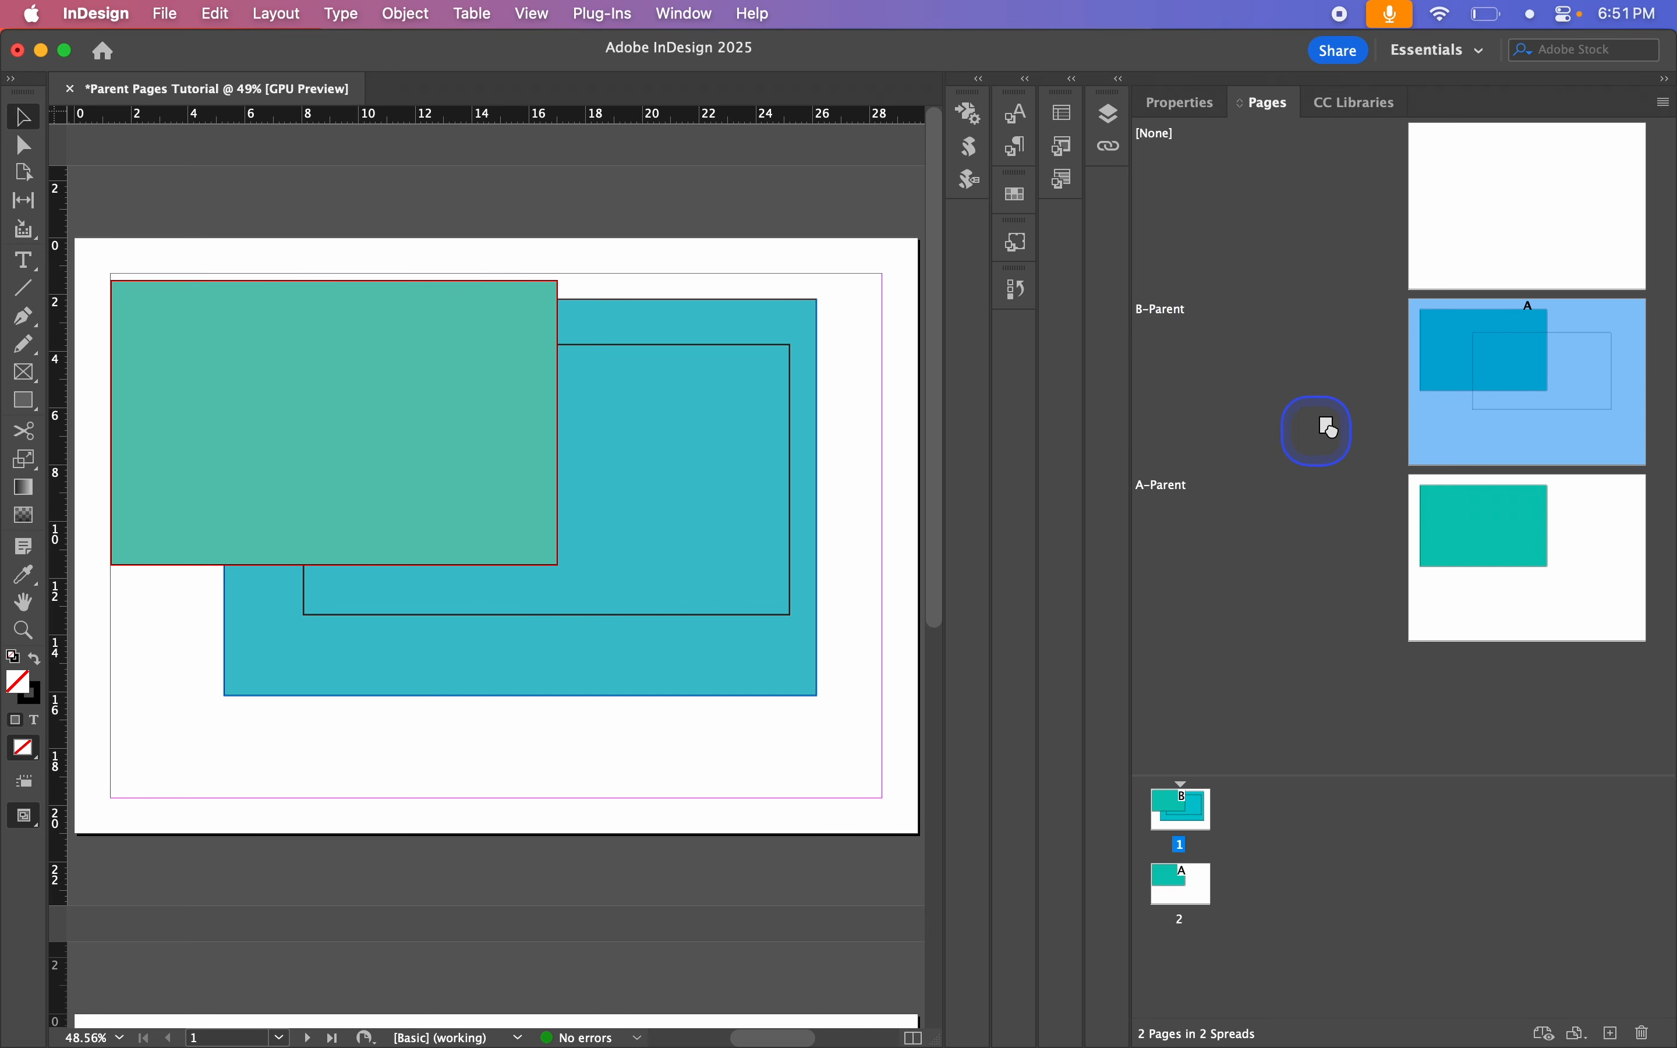
Step: Shorten the parents area and move A-Parent above B-Parent by its thumbnail
left_click_drag(1398, 470, 1441, 659)
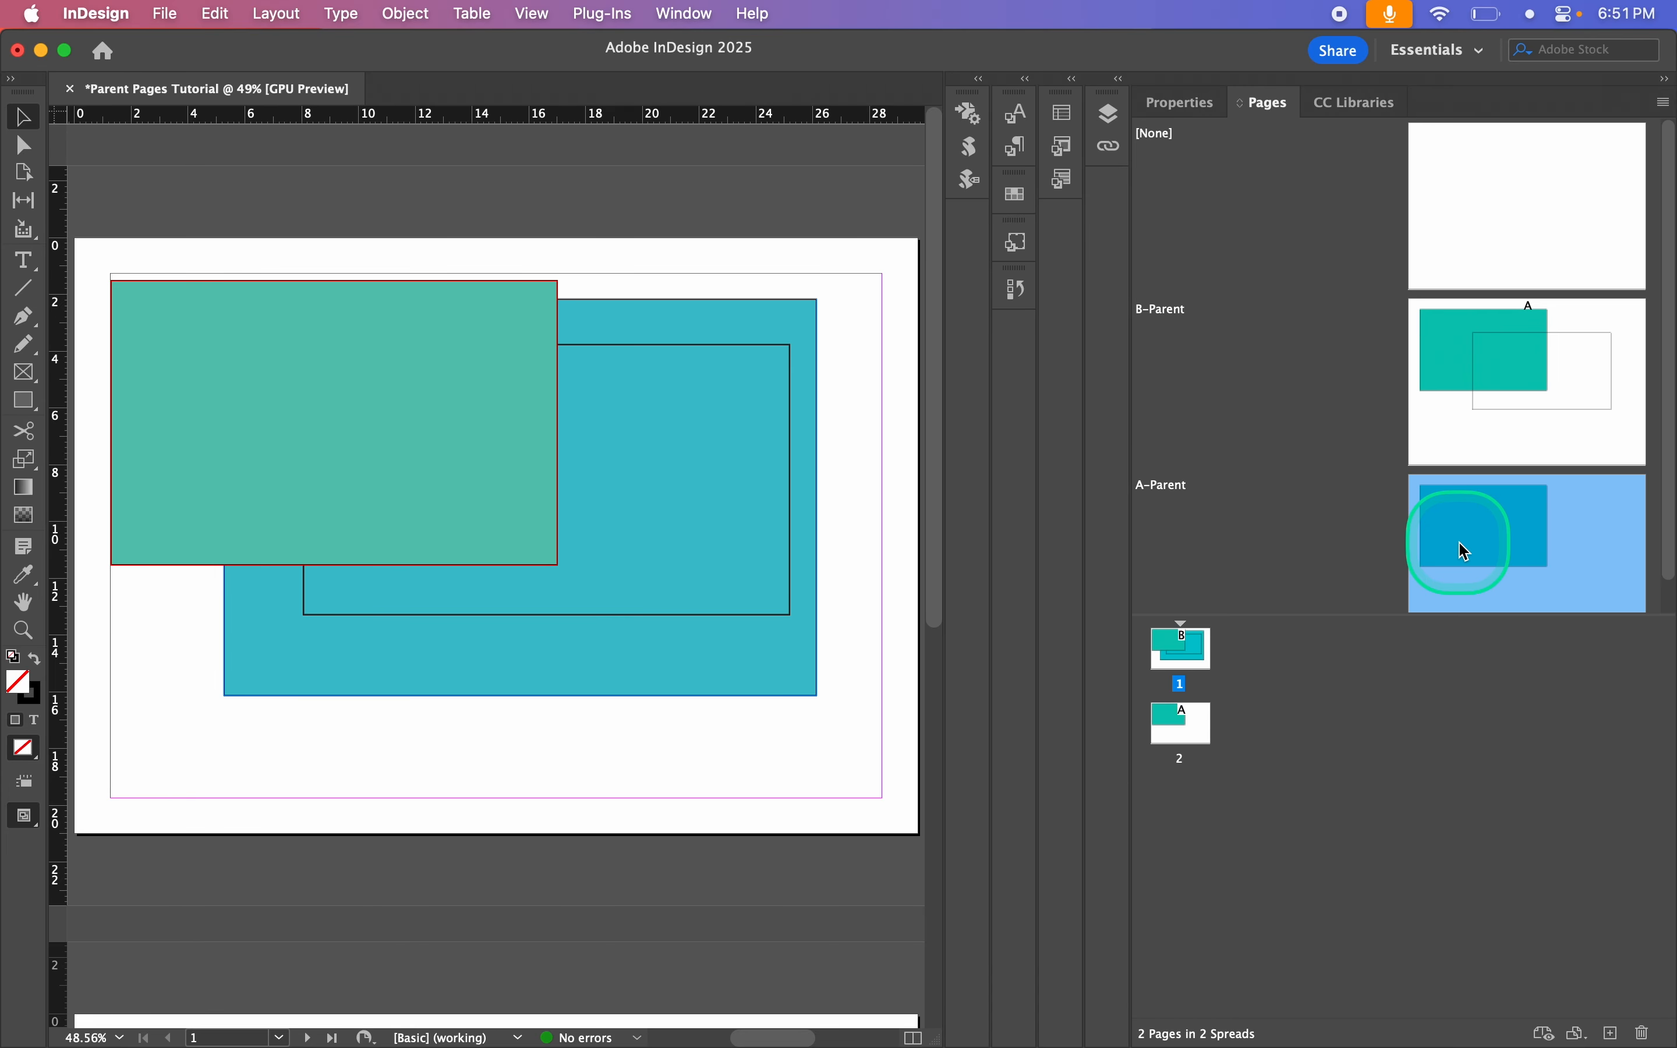
left_click_drag(1461, 549, 1466, 298)
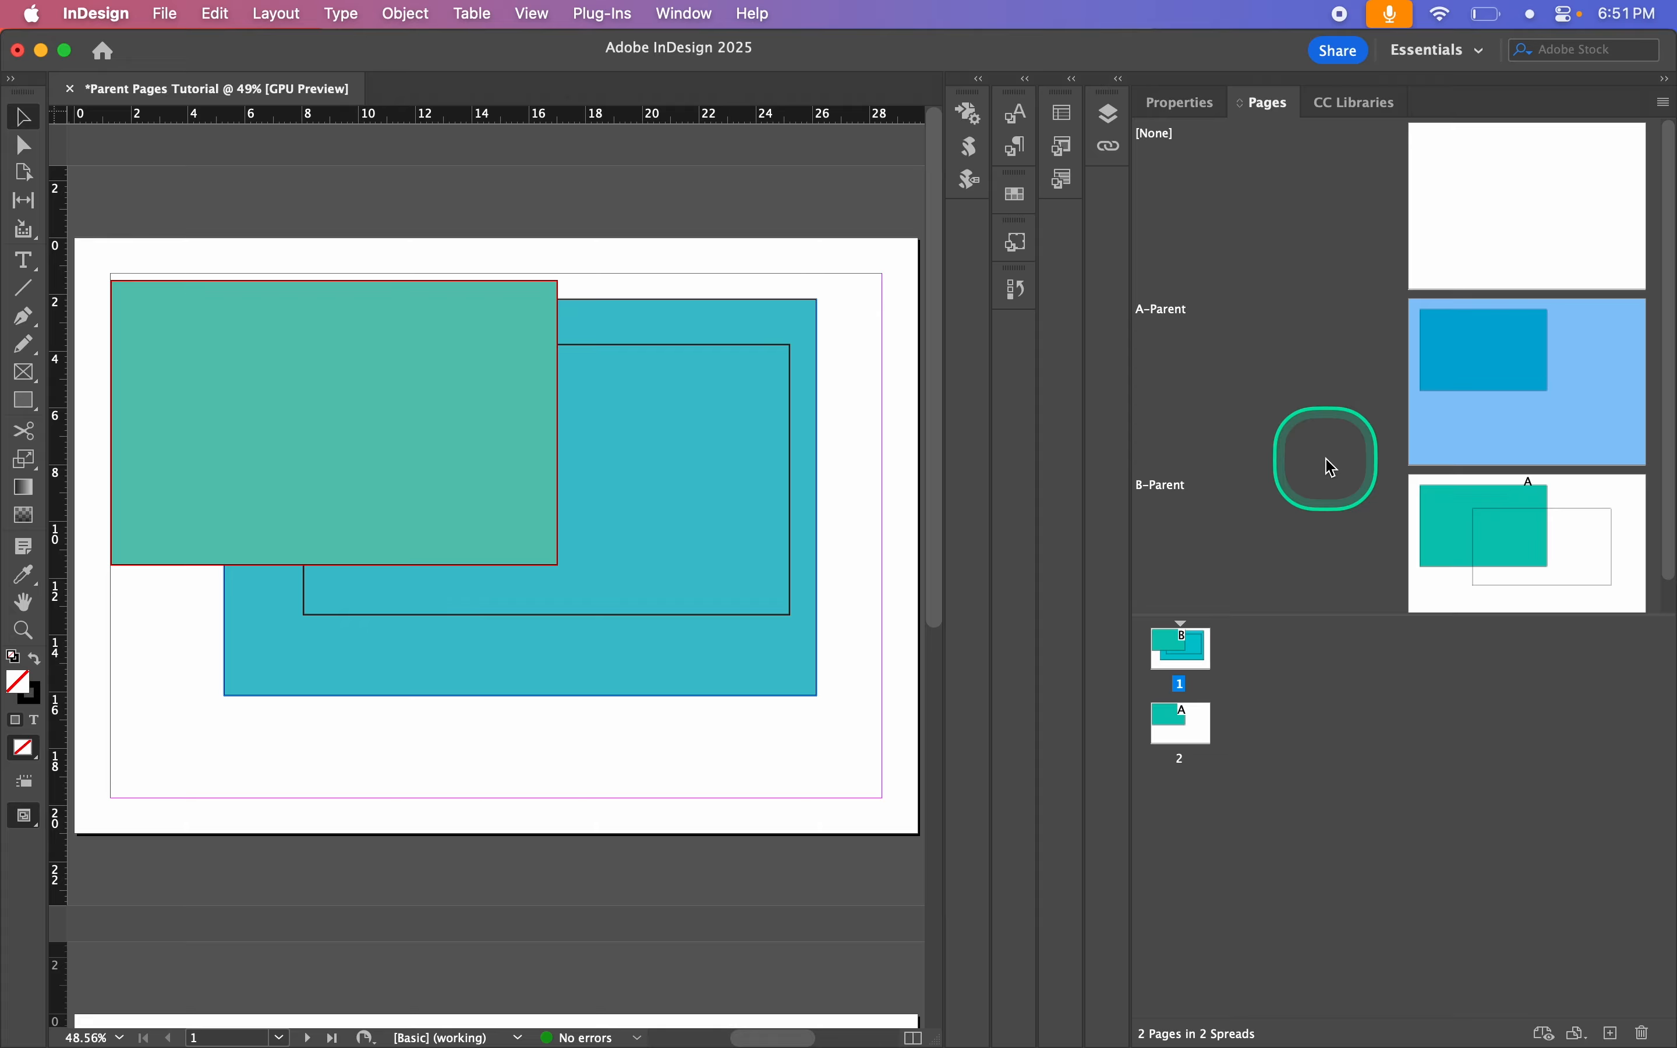
Step: Set the parent thumbnail size to Small in the Pages panel options
left_click(1244, 565, "ctrl")
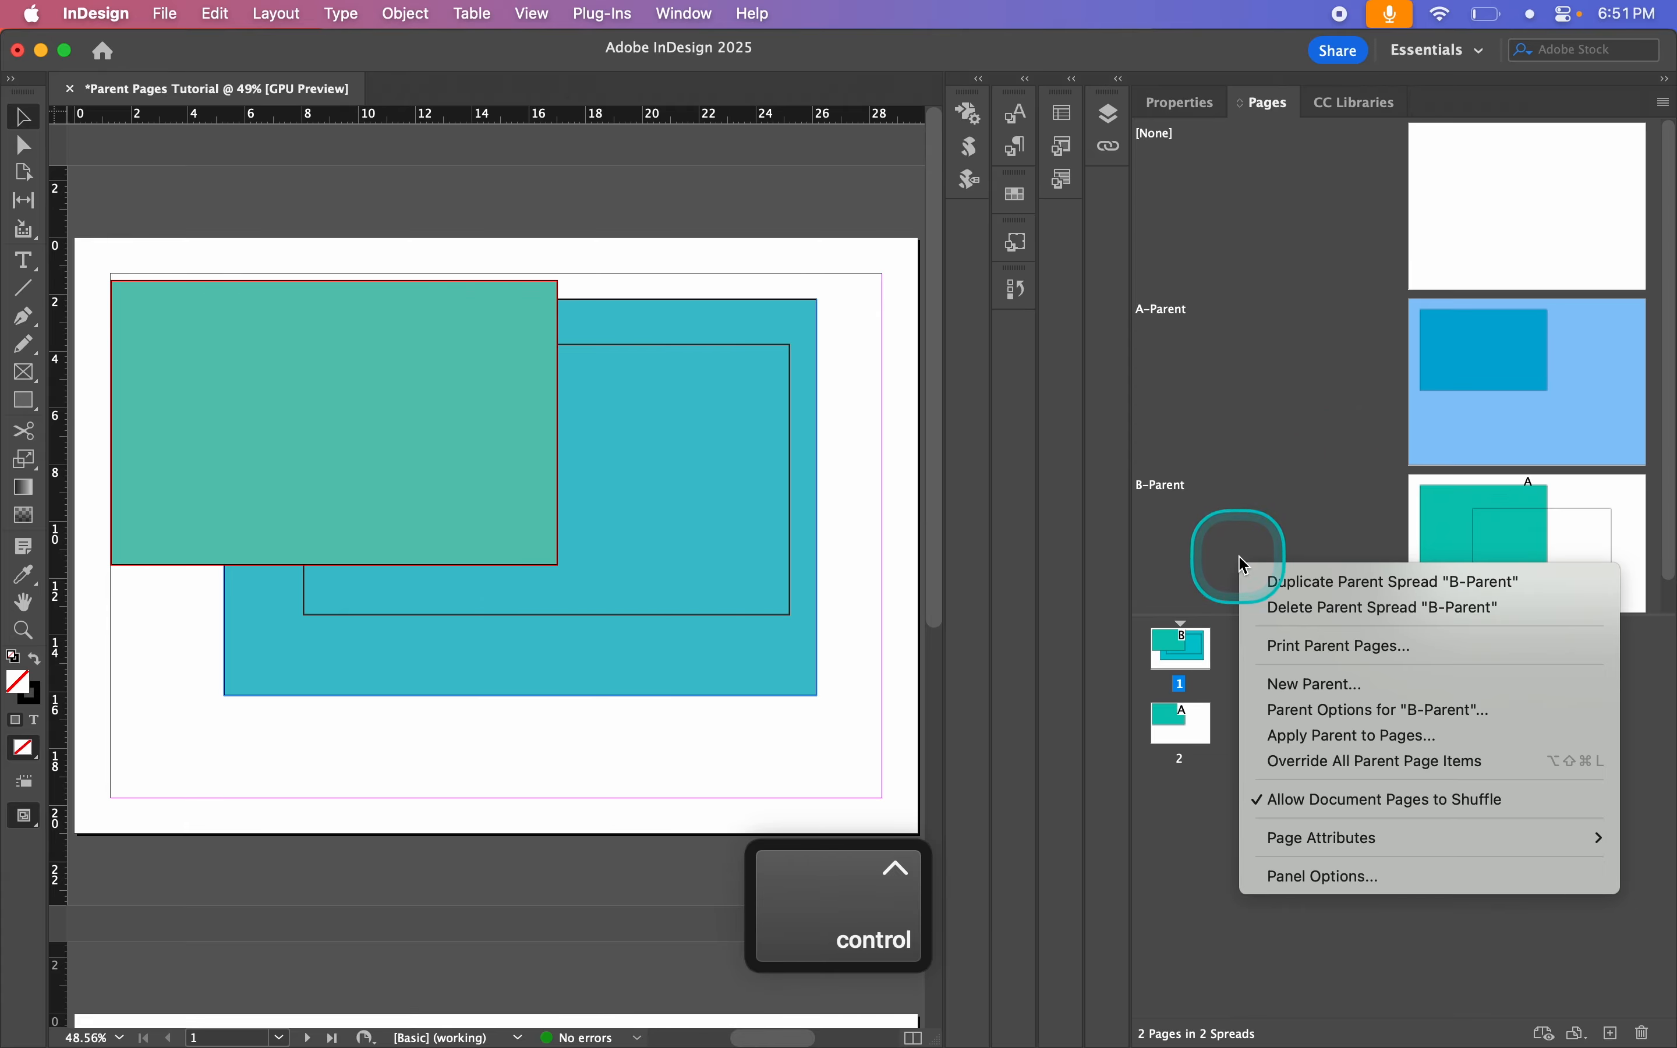
left_click(1275, 877)
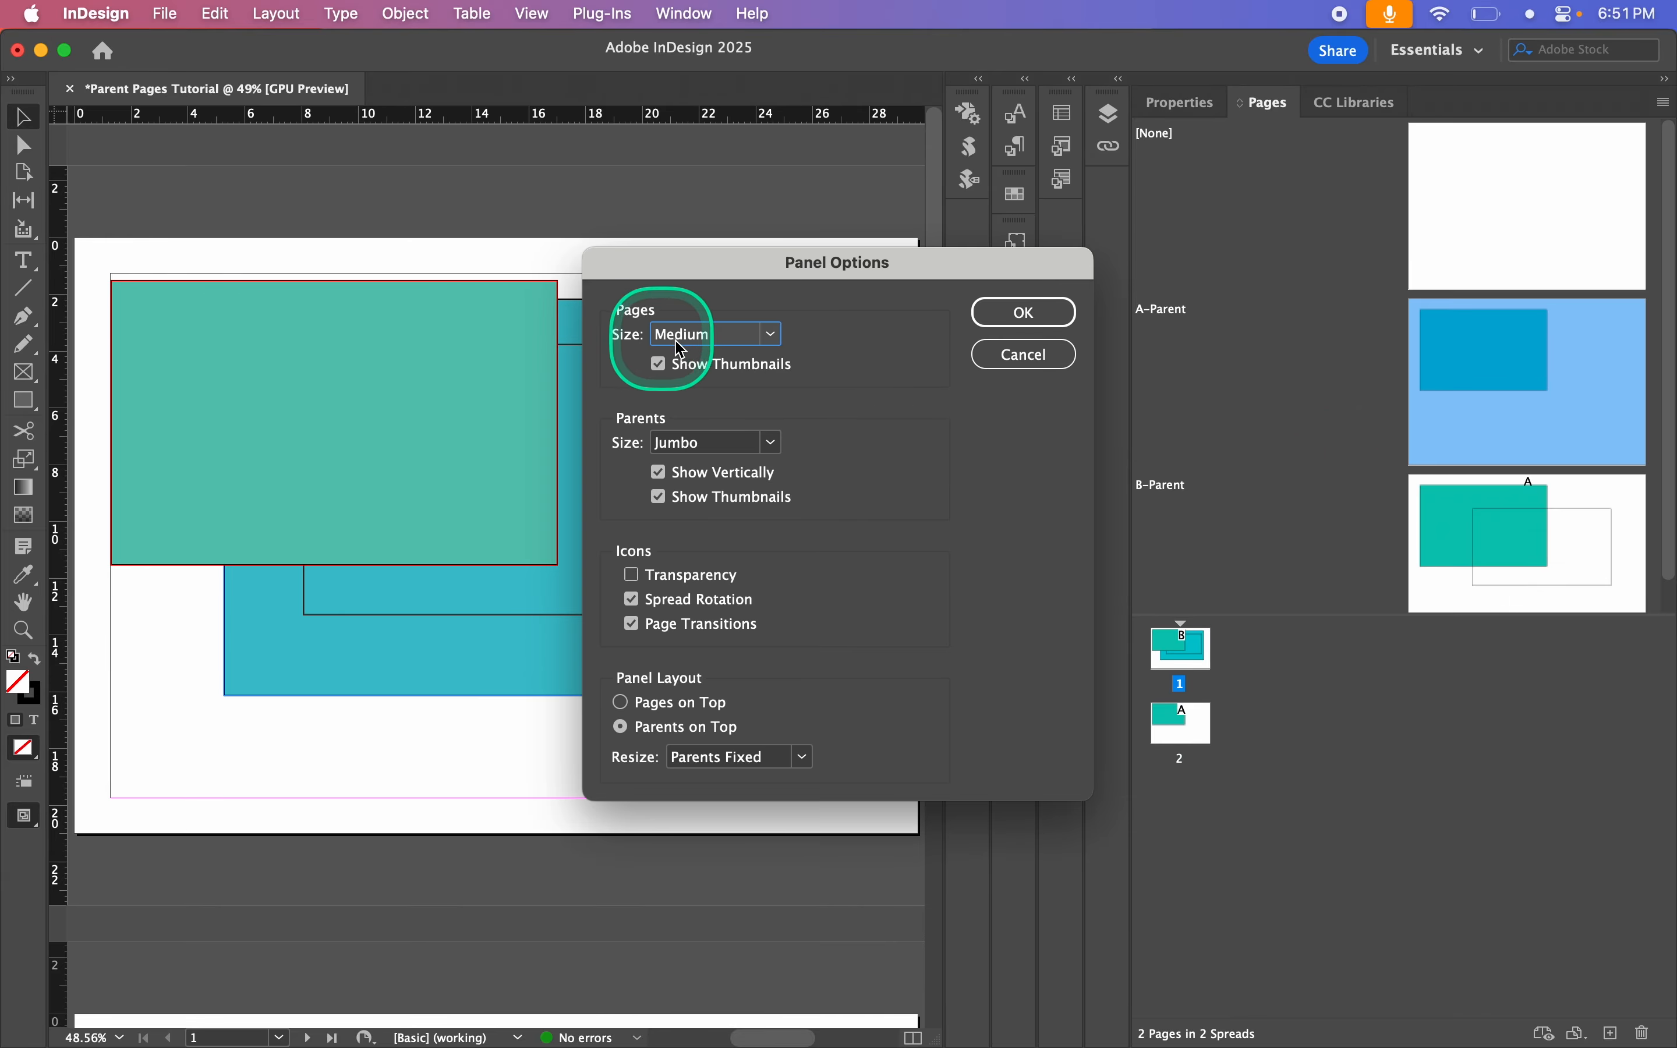
left_click(731, 440)
left_click(690, 489)
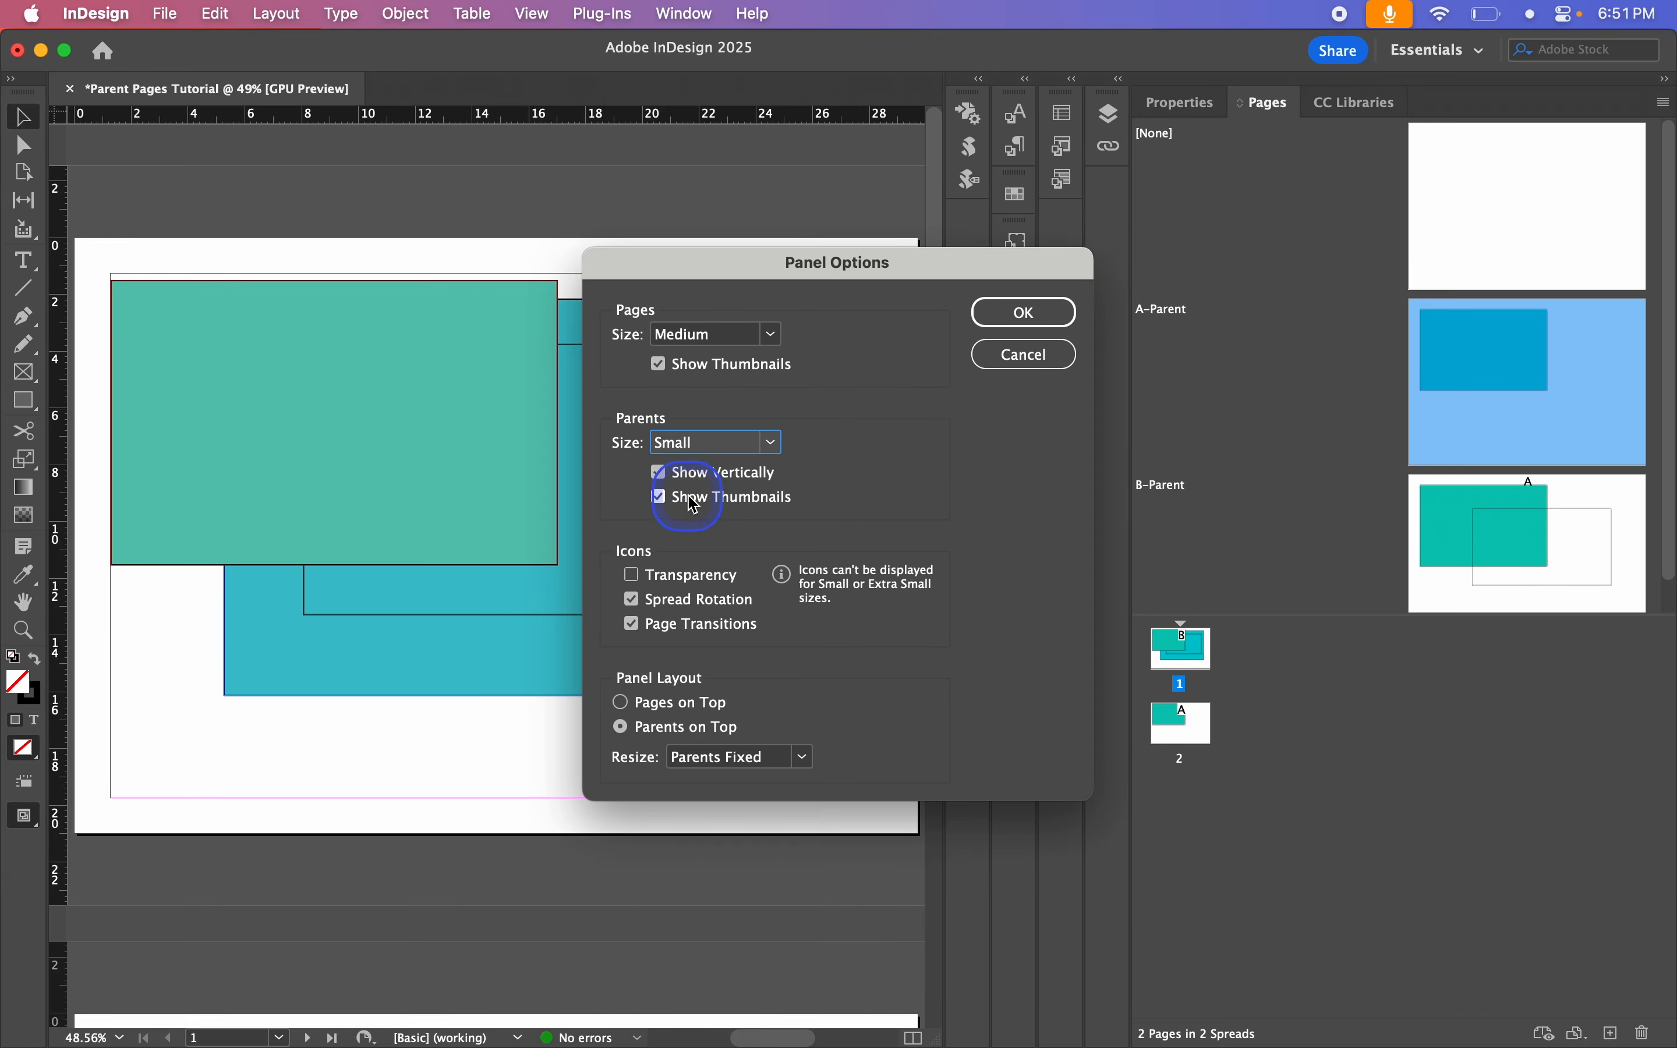
left_click(1002, 326)
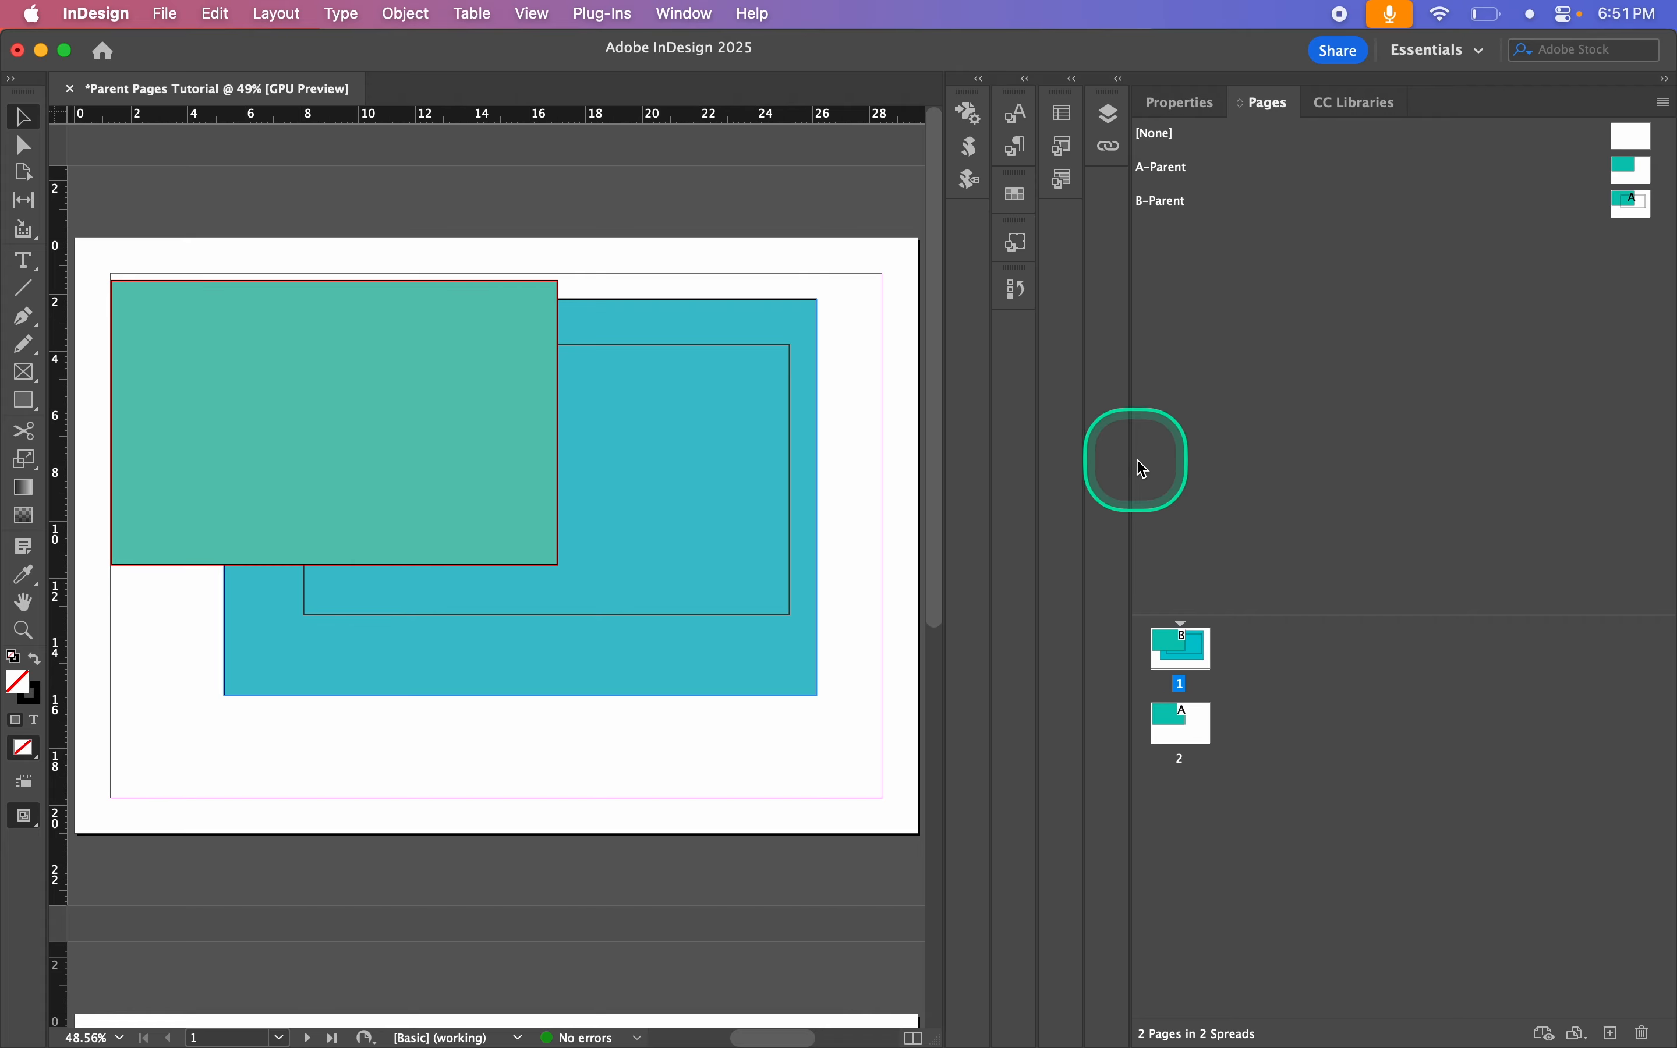
Step: Narrow the Pages panel and reduce the parents area to fit just below B-Parent
left_click_drag(1130, 460, 1415, 438)
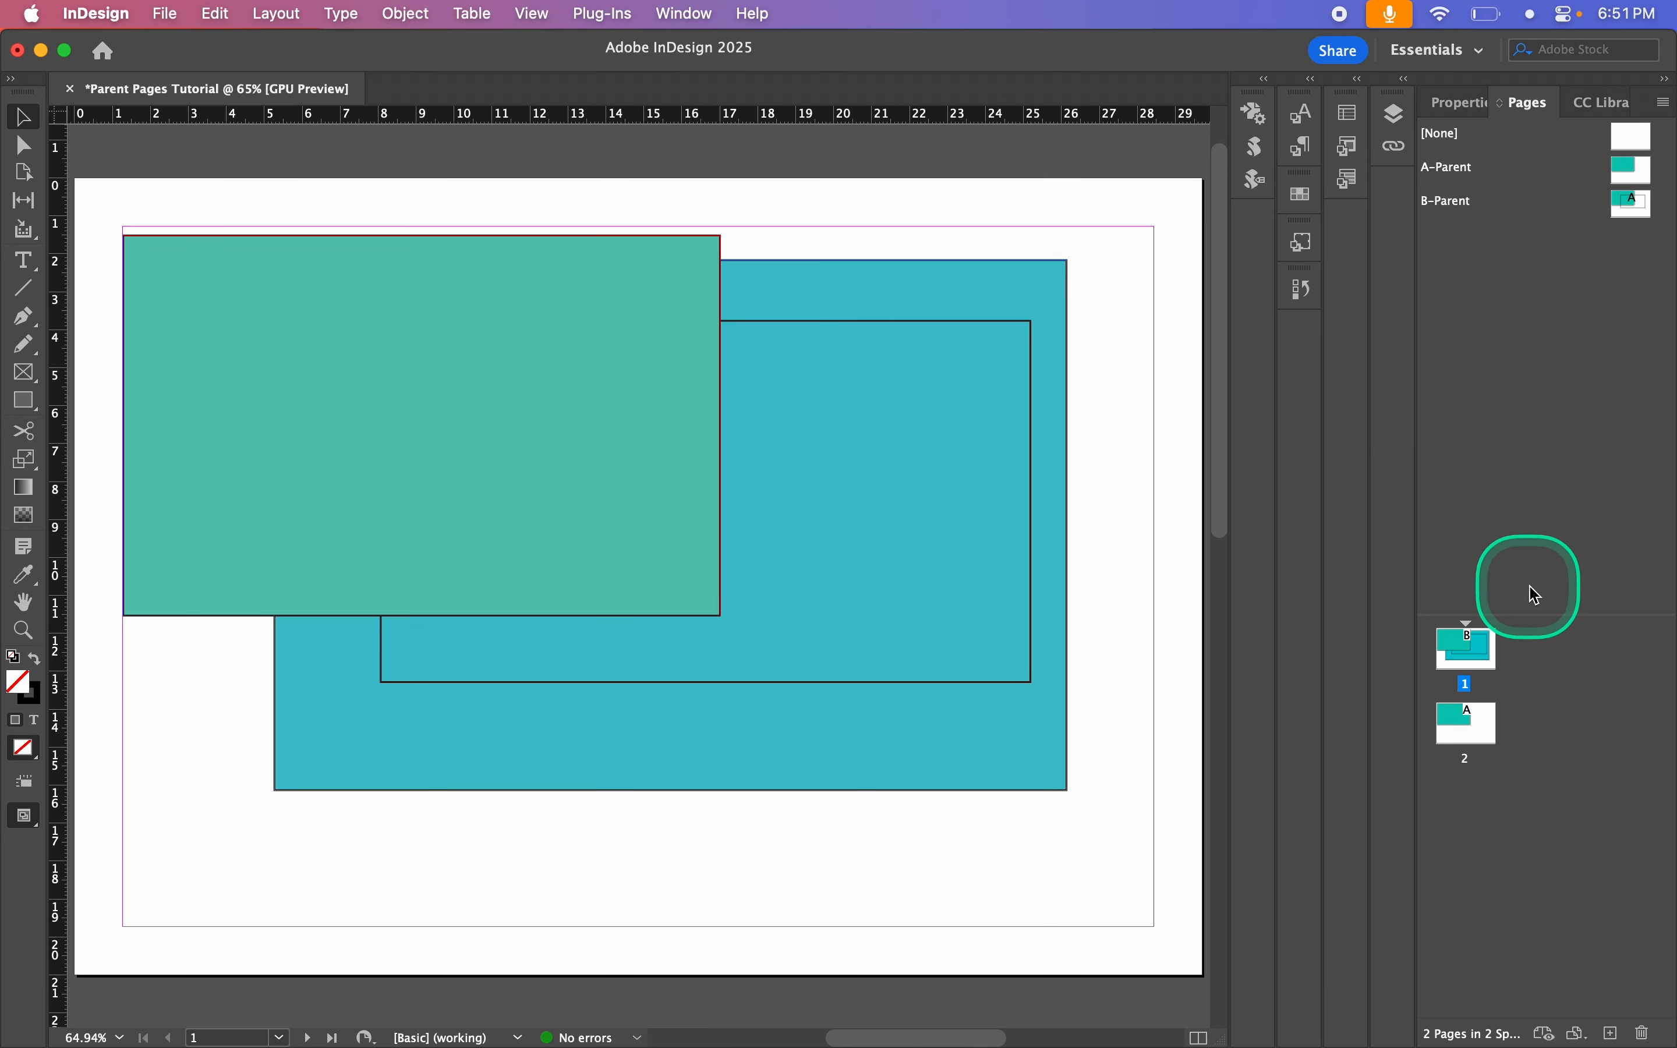
left_click_drag(1528, 614, 1525, 273)
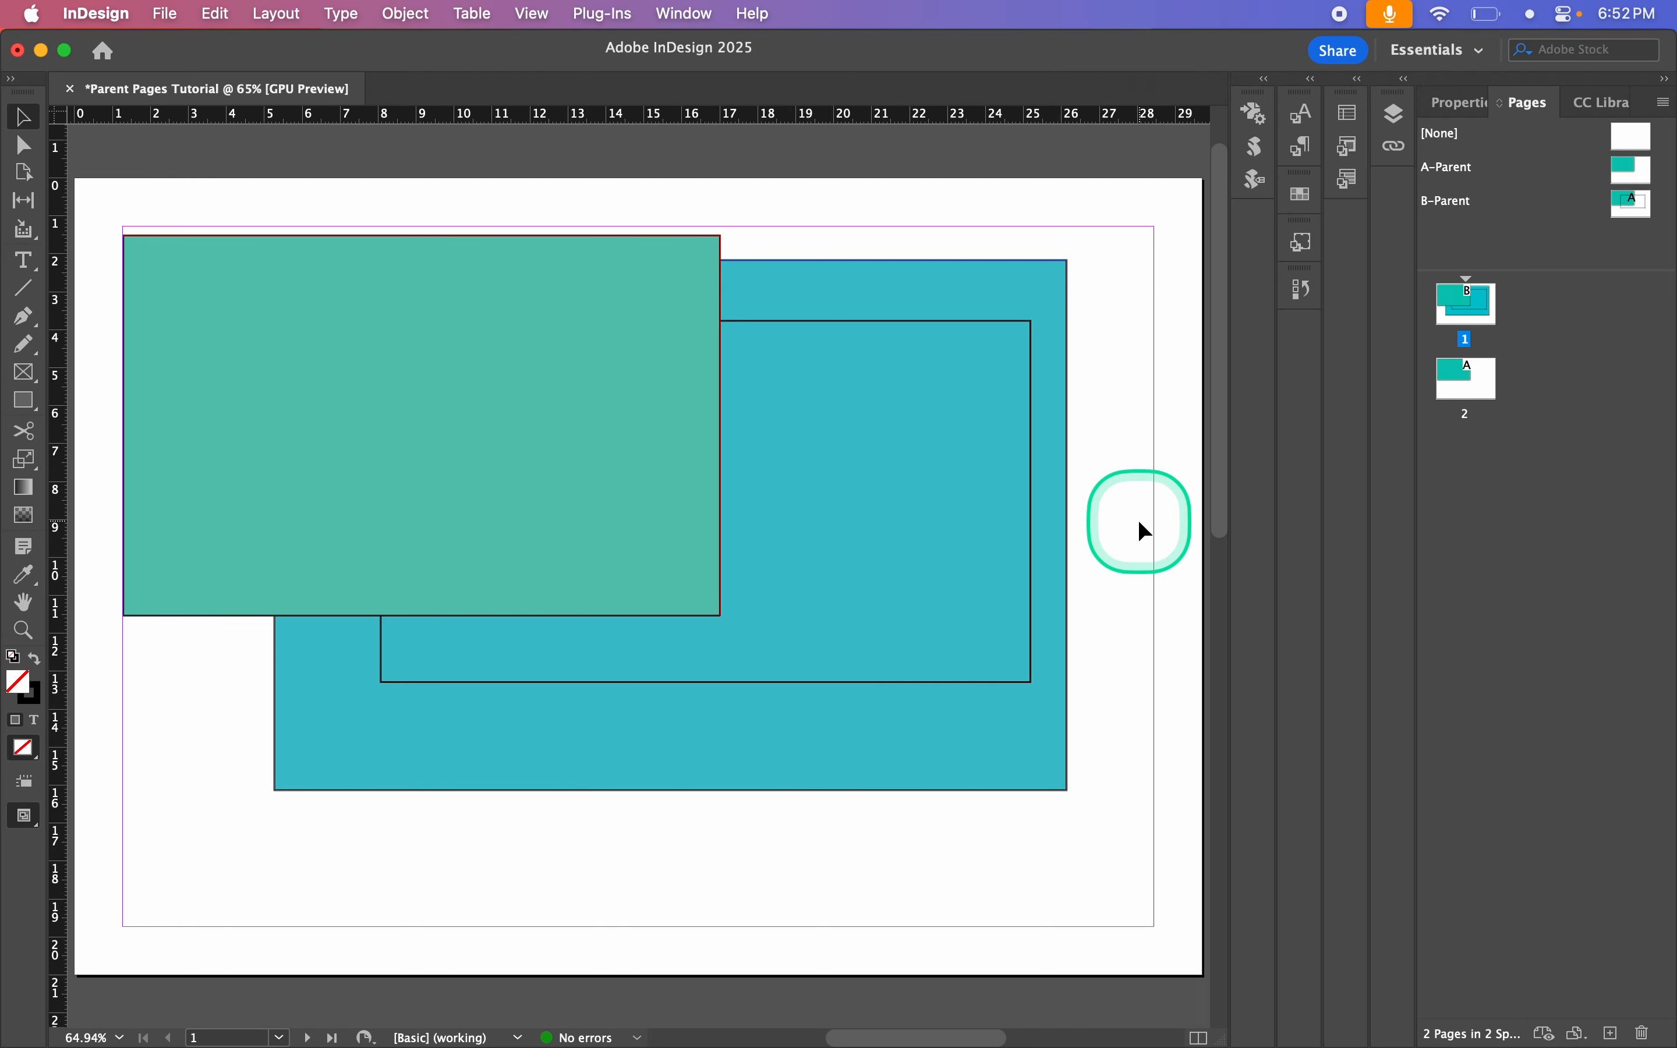